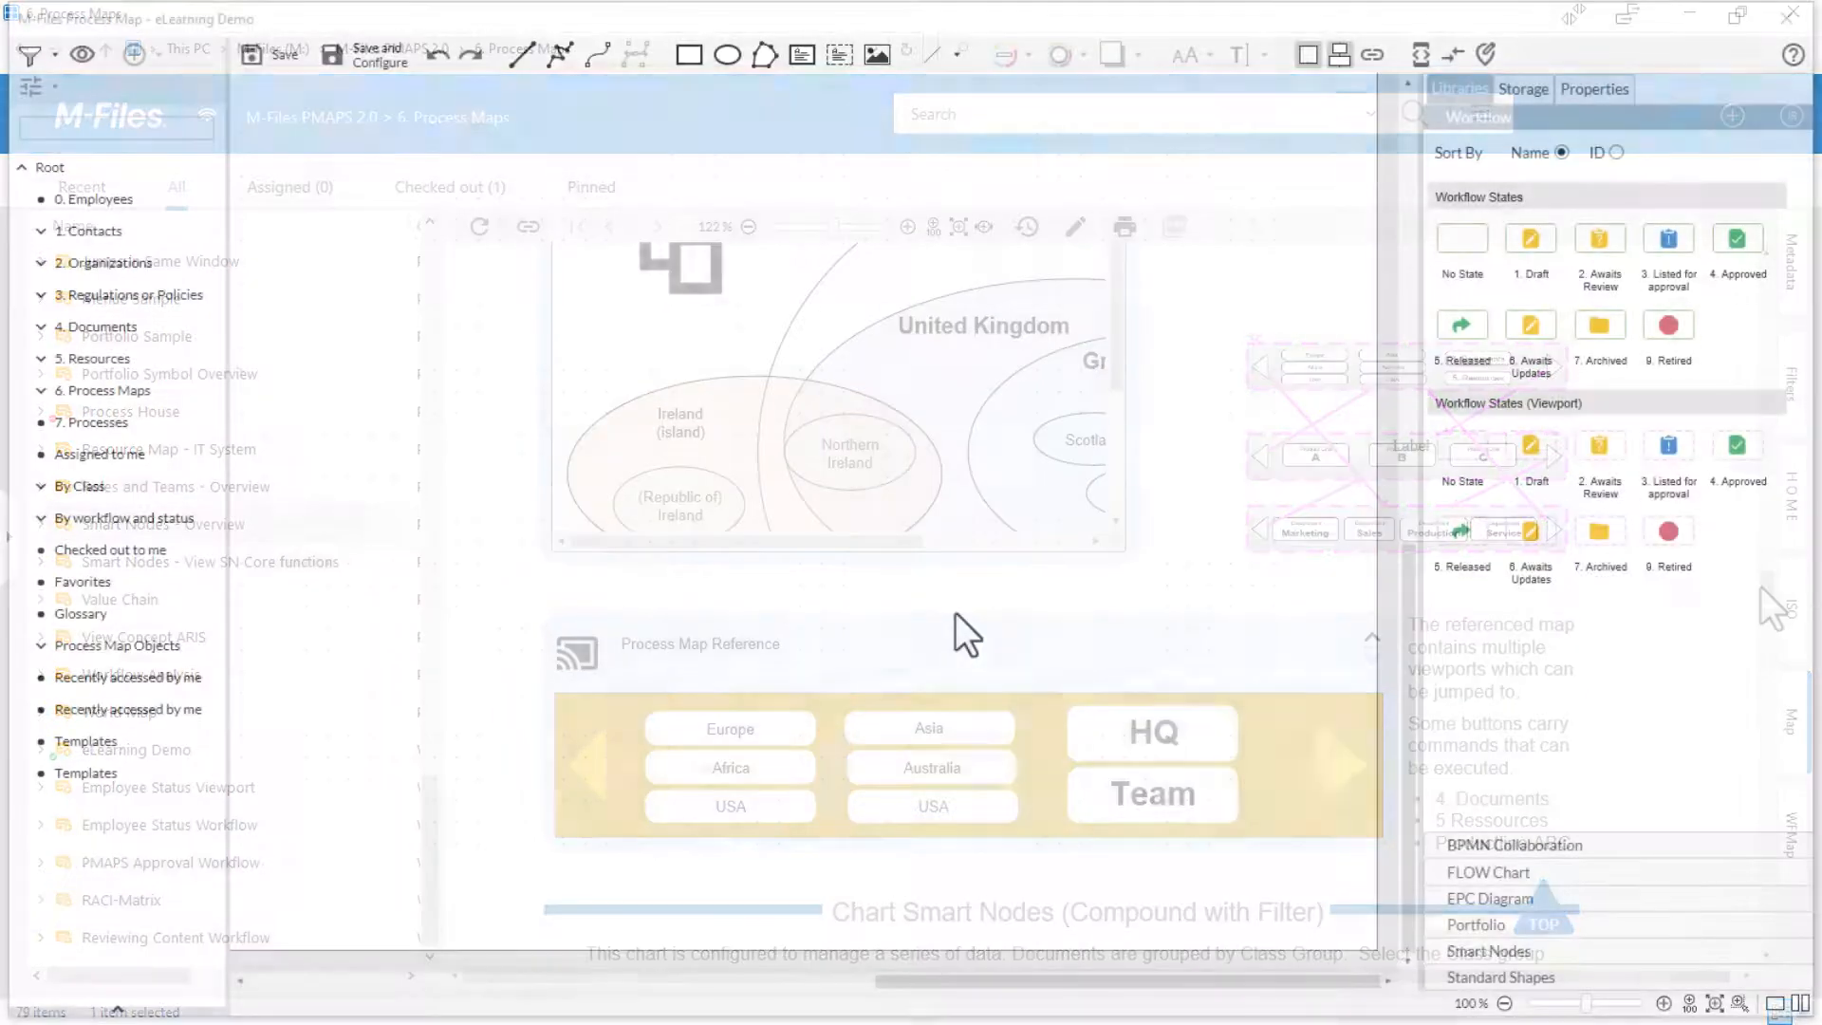
- Show the Smart Nodes library and collapse its Compound and Dashboard groups under Views and its Compound and Process Maps groups under Objects
click(1445, 949)
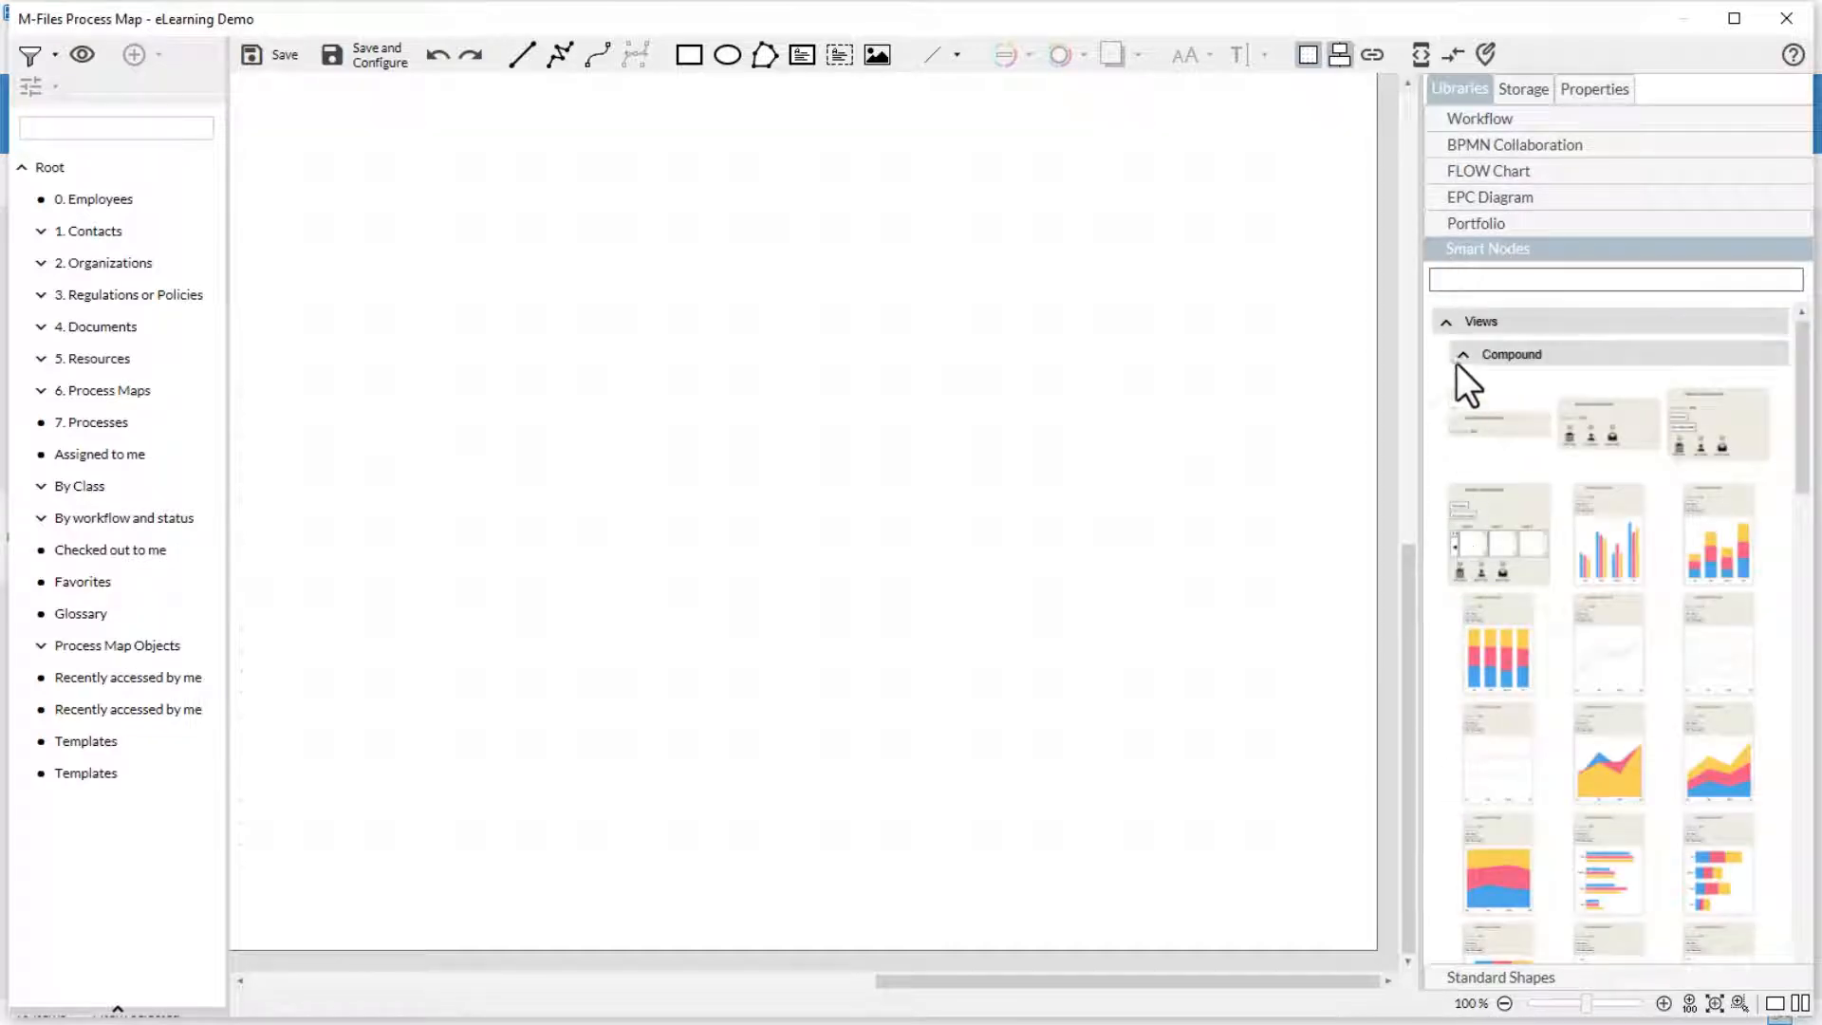
click(1462, 355)
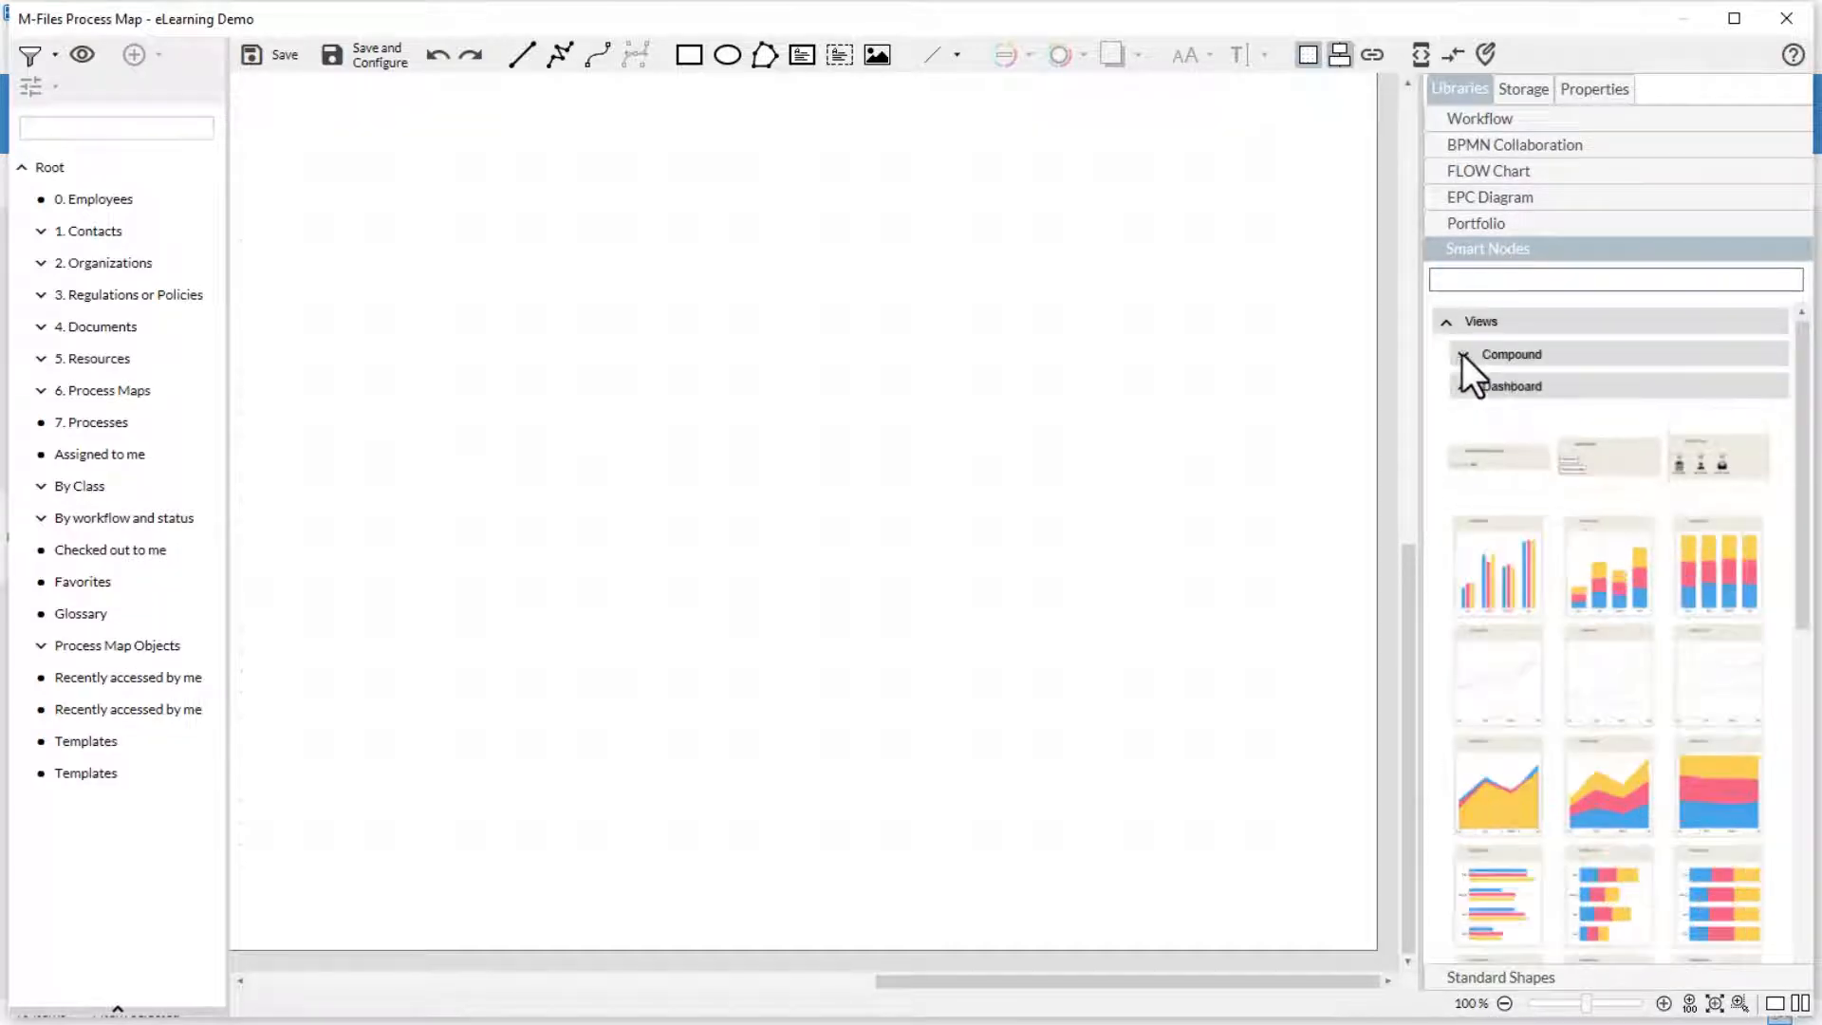
click(1463, 386)
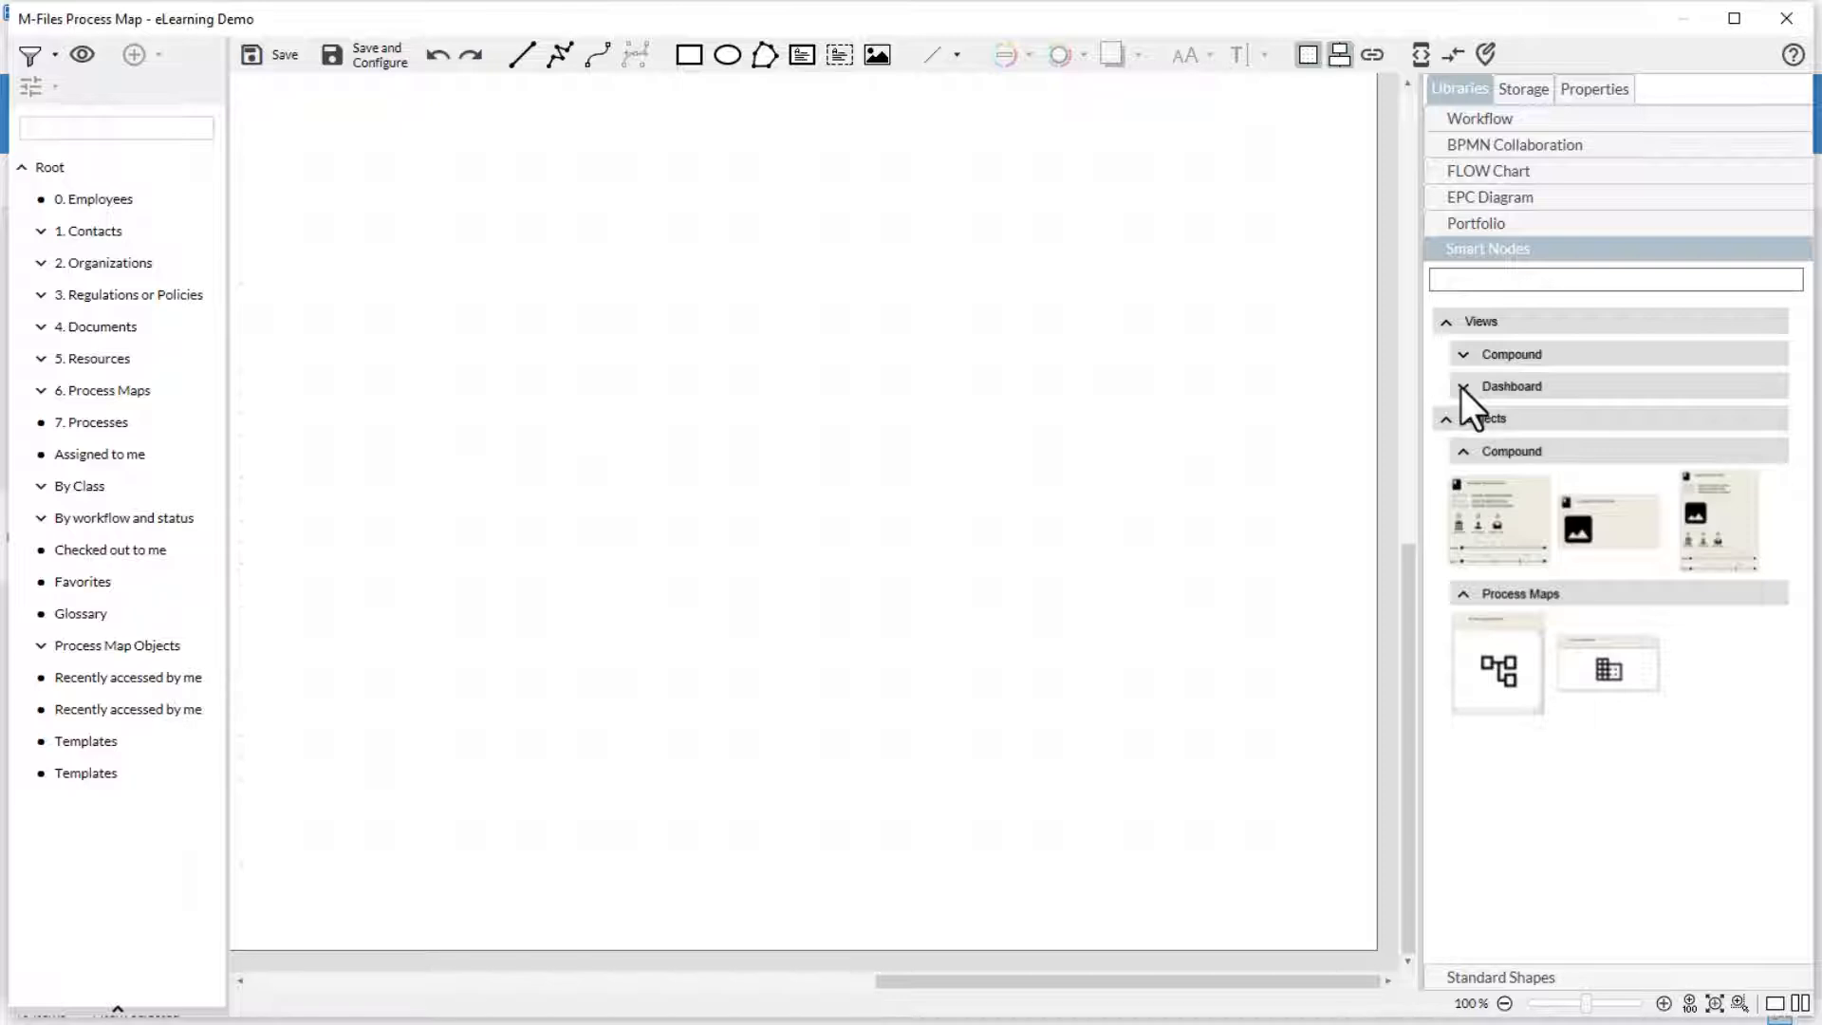
click(1462, 452)
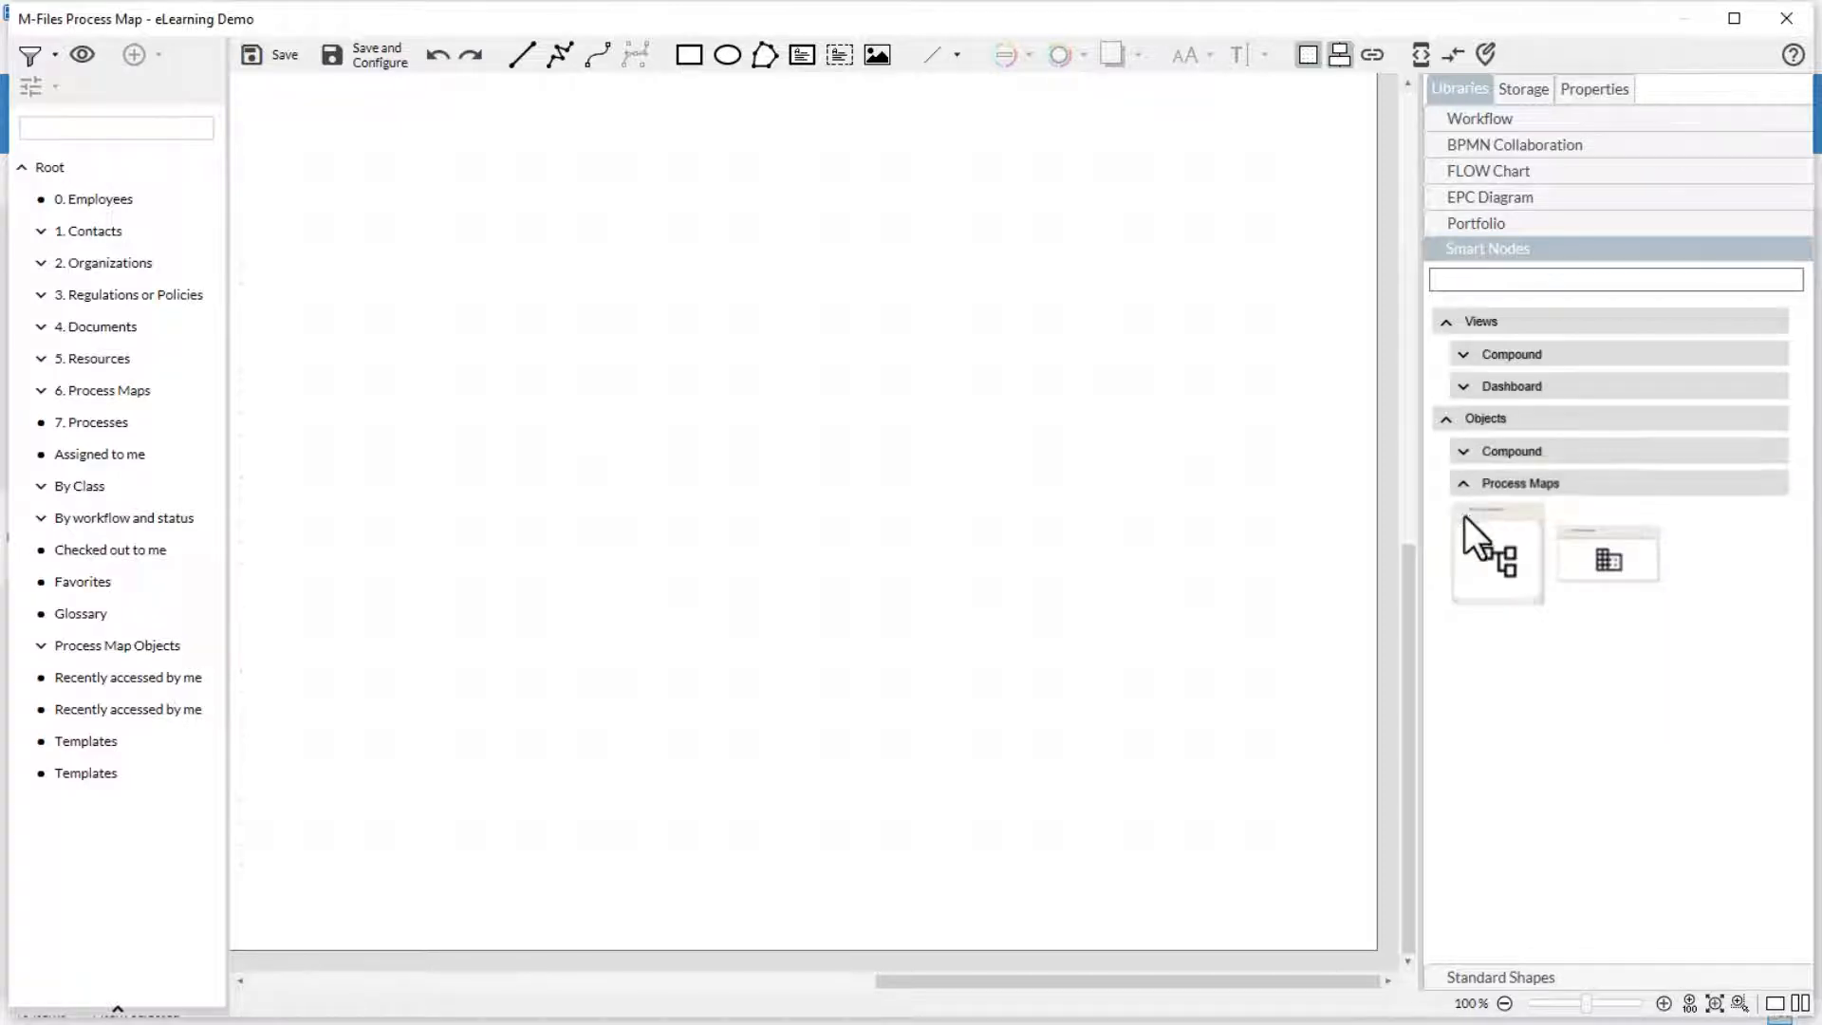
click(1464, 484)
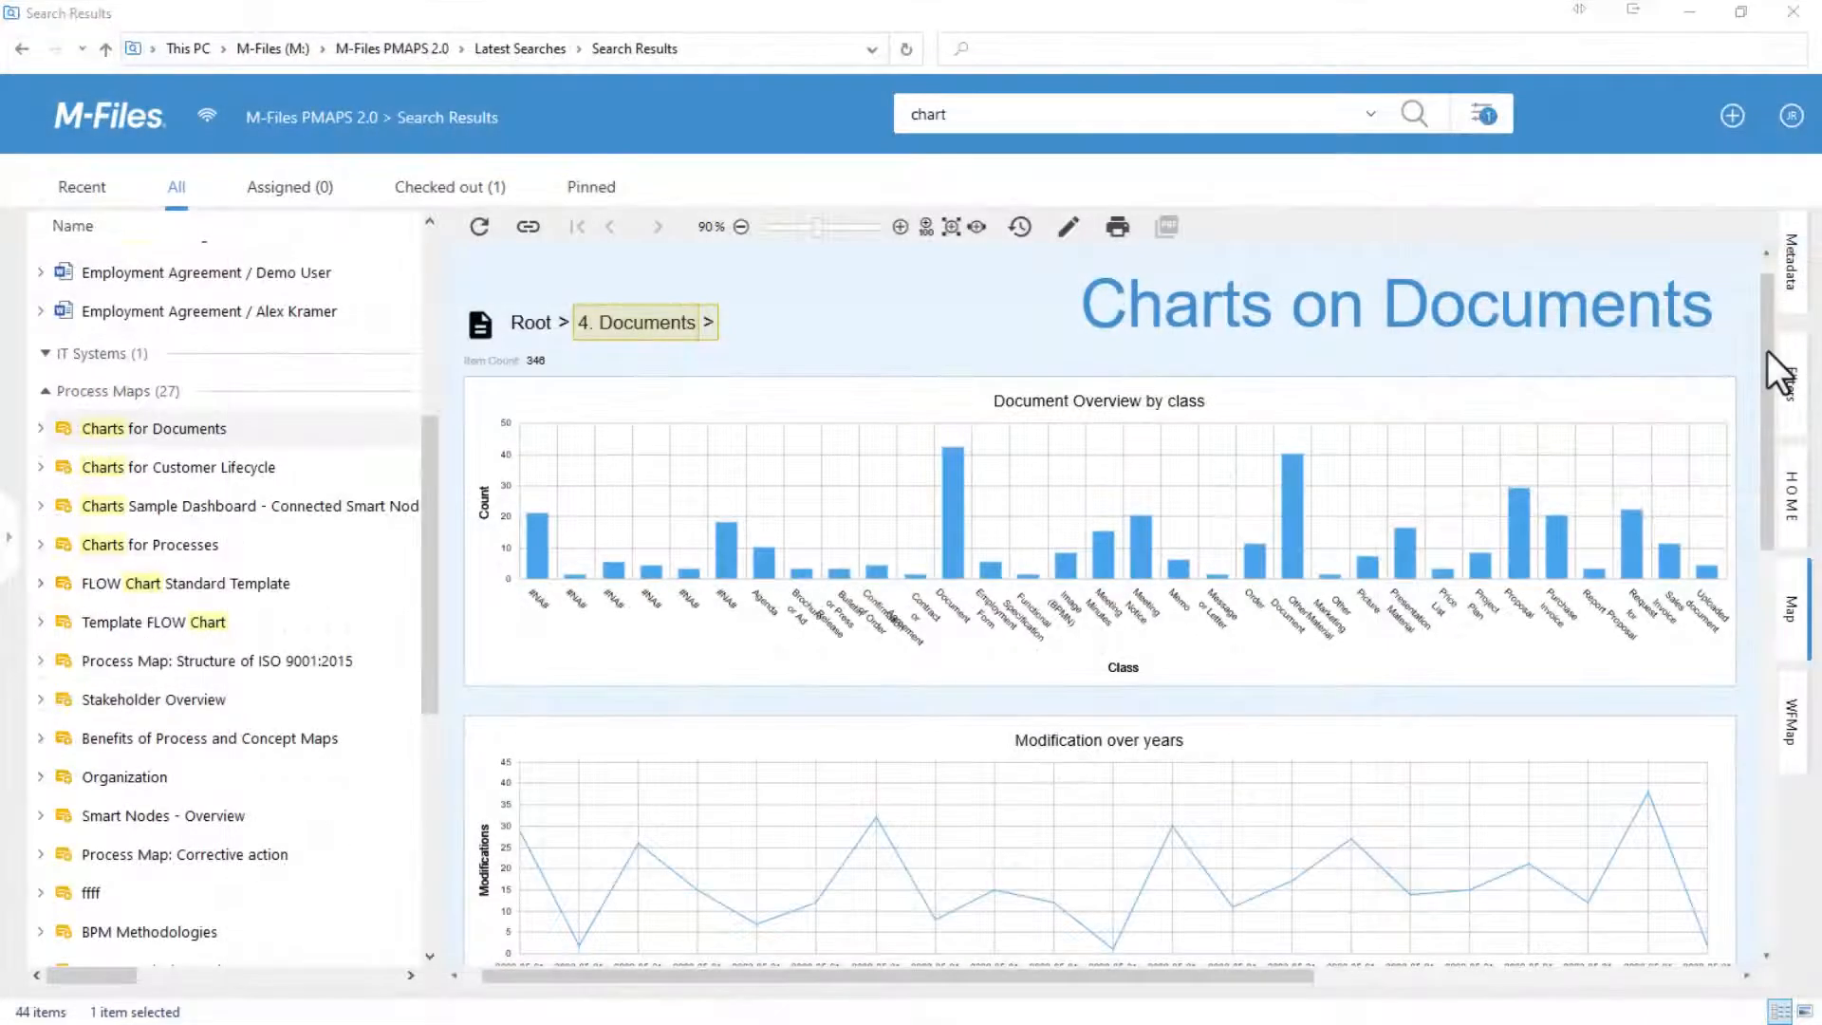
drag(1767, 354, 1758, 713)
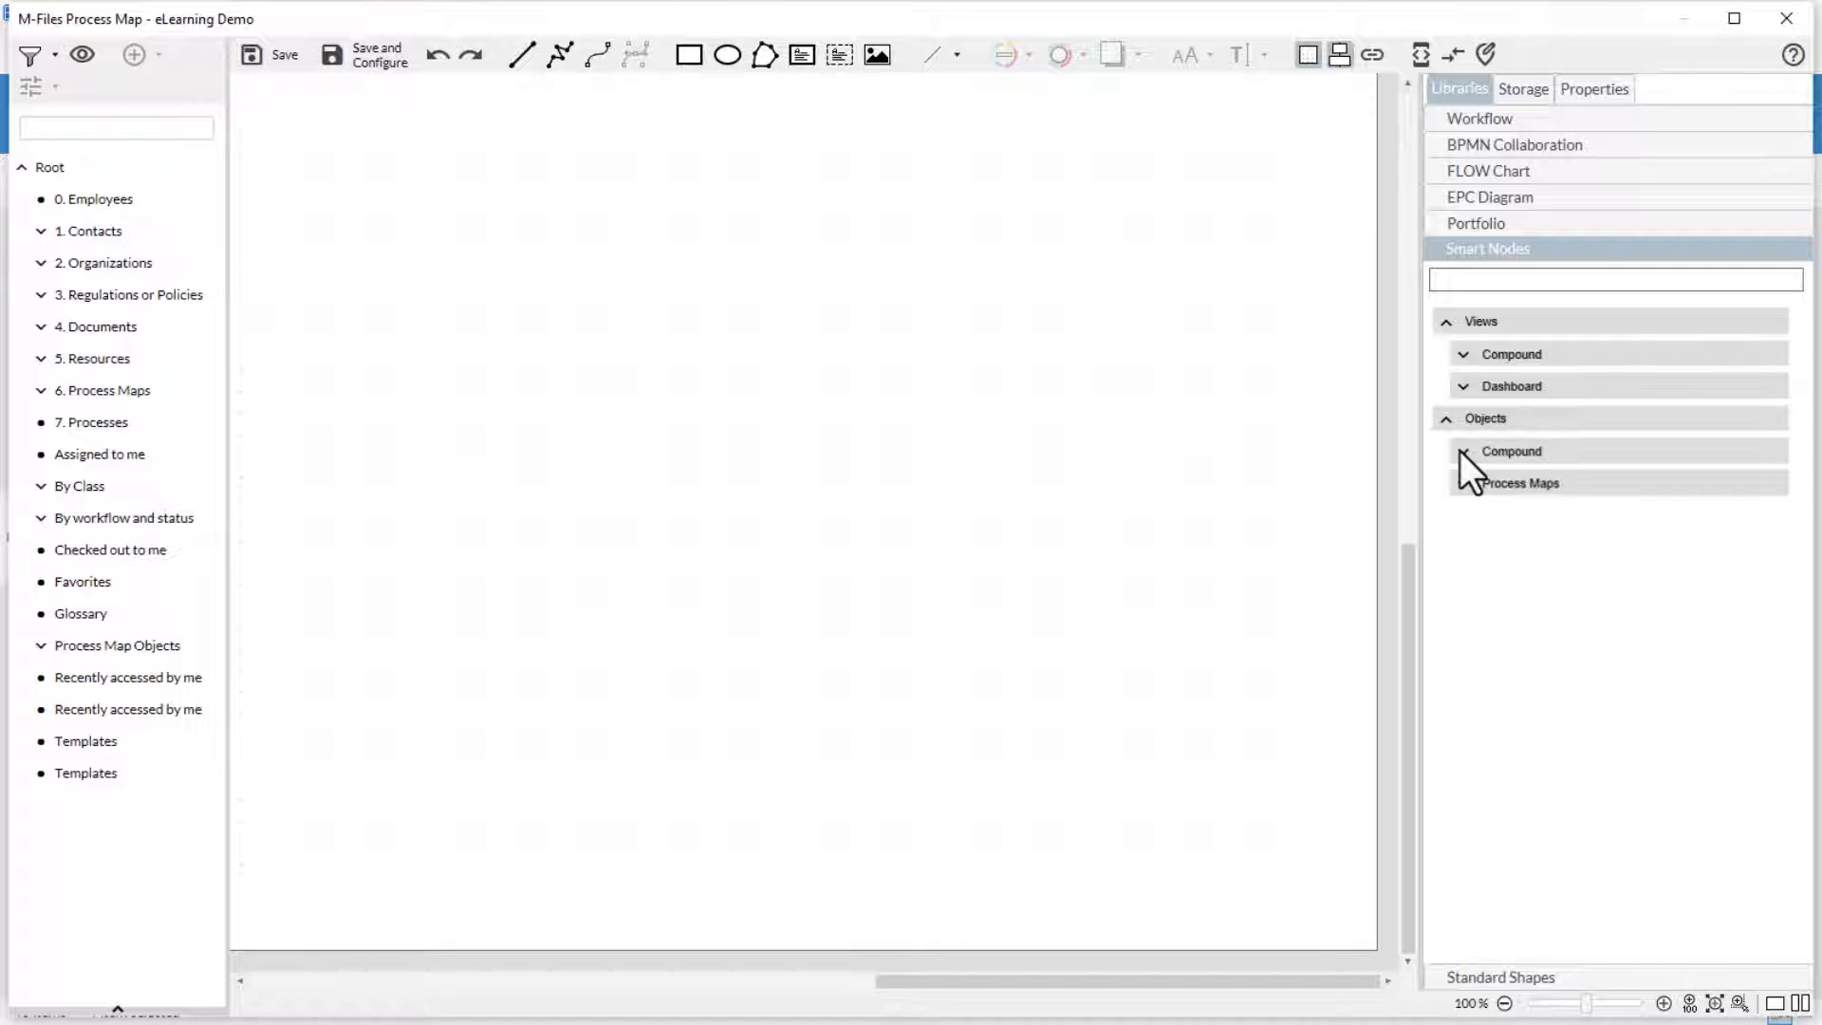
- Place the first compound object smart node on the canvas and link it to the "127 - Referral agreement - ESTT Corporation (IT)" file from All Documents
click(1462, 452)
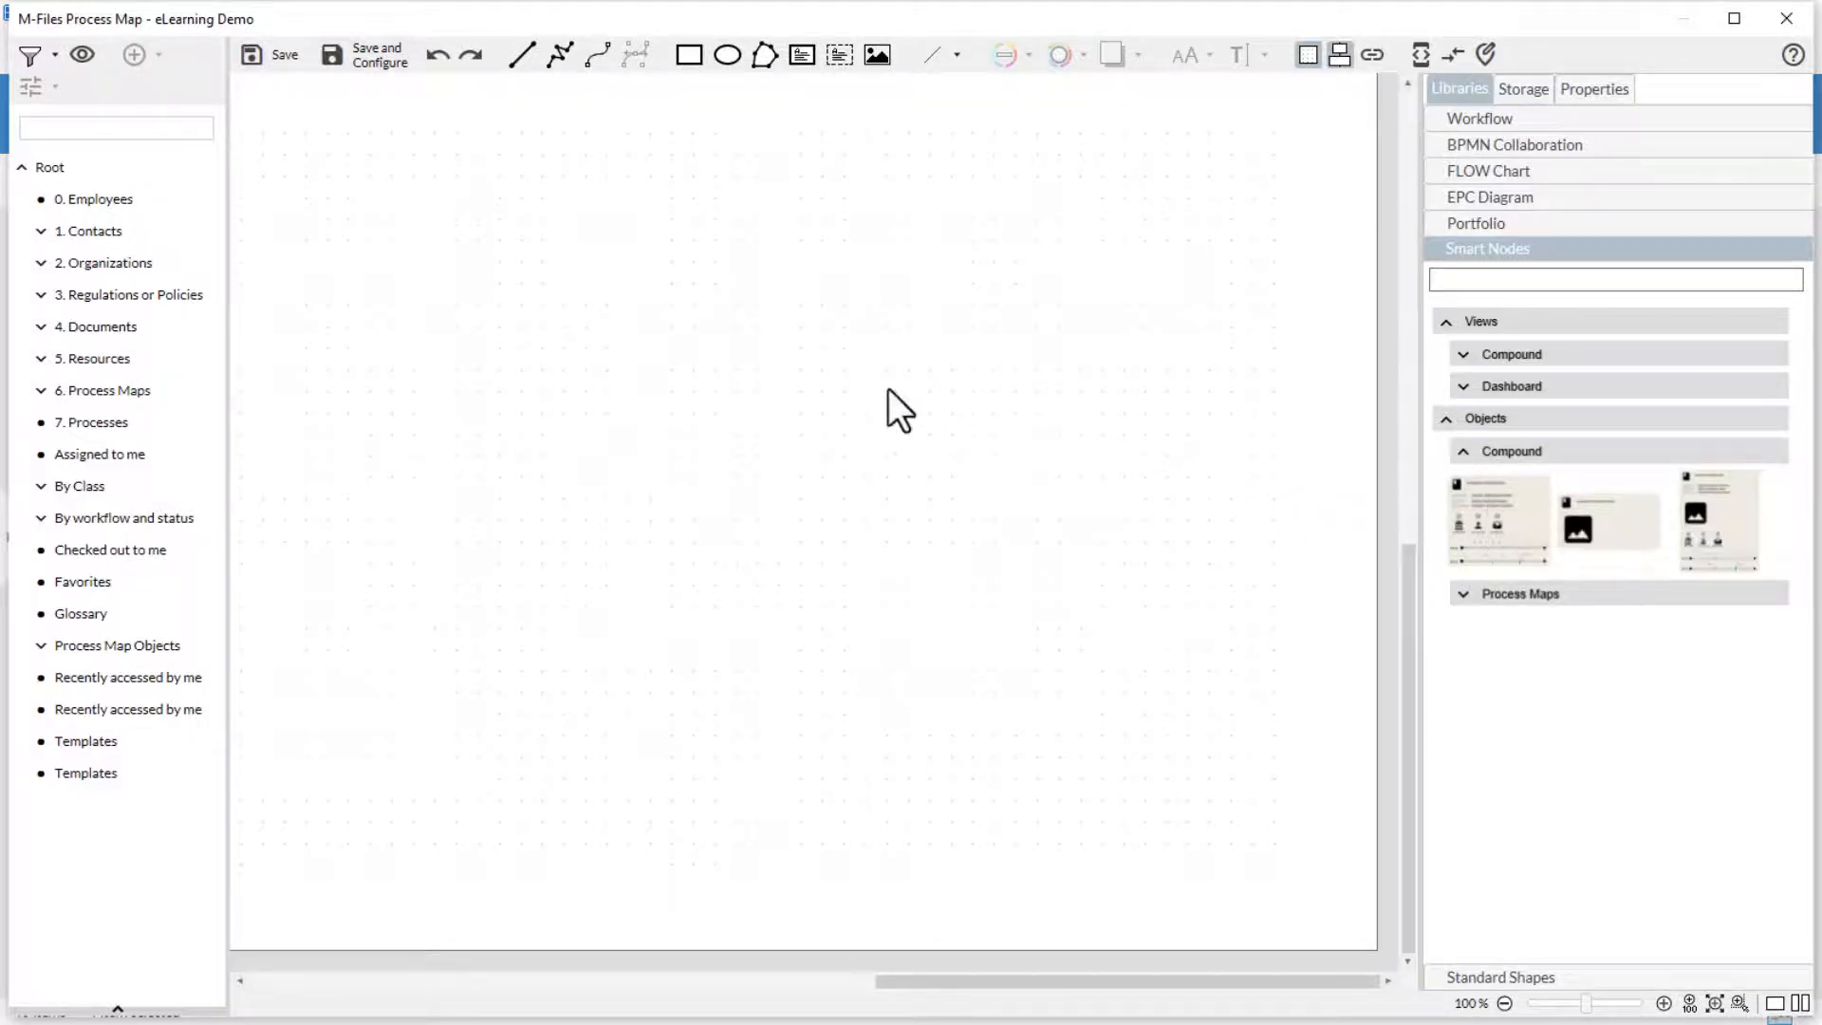
click(888, 389)
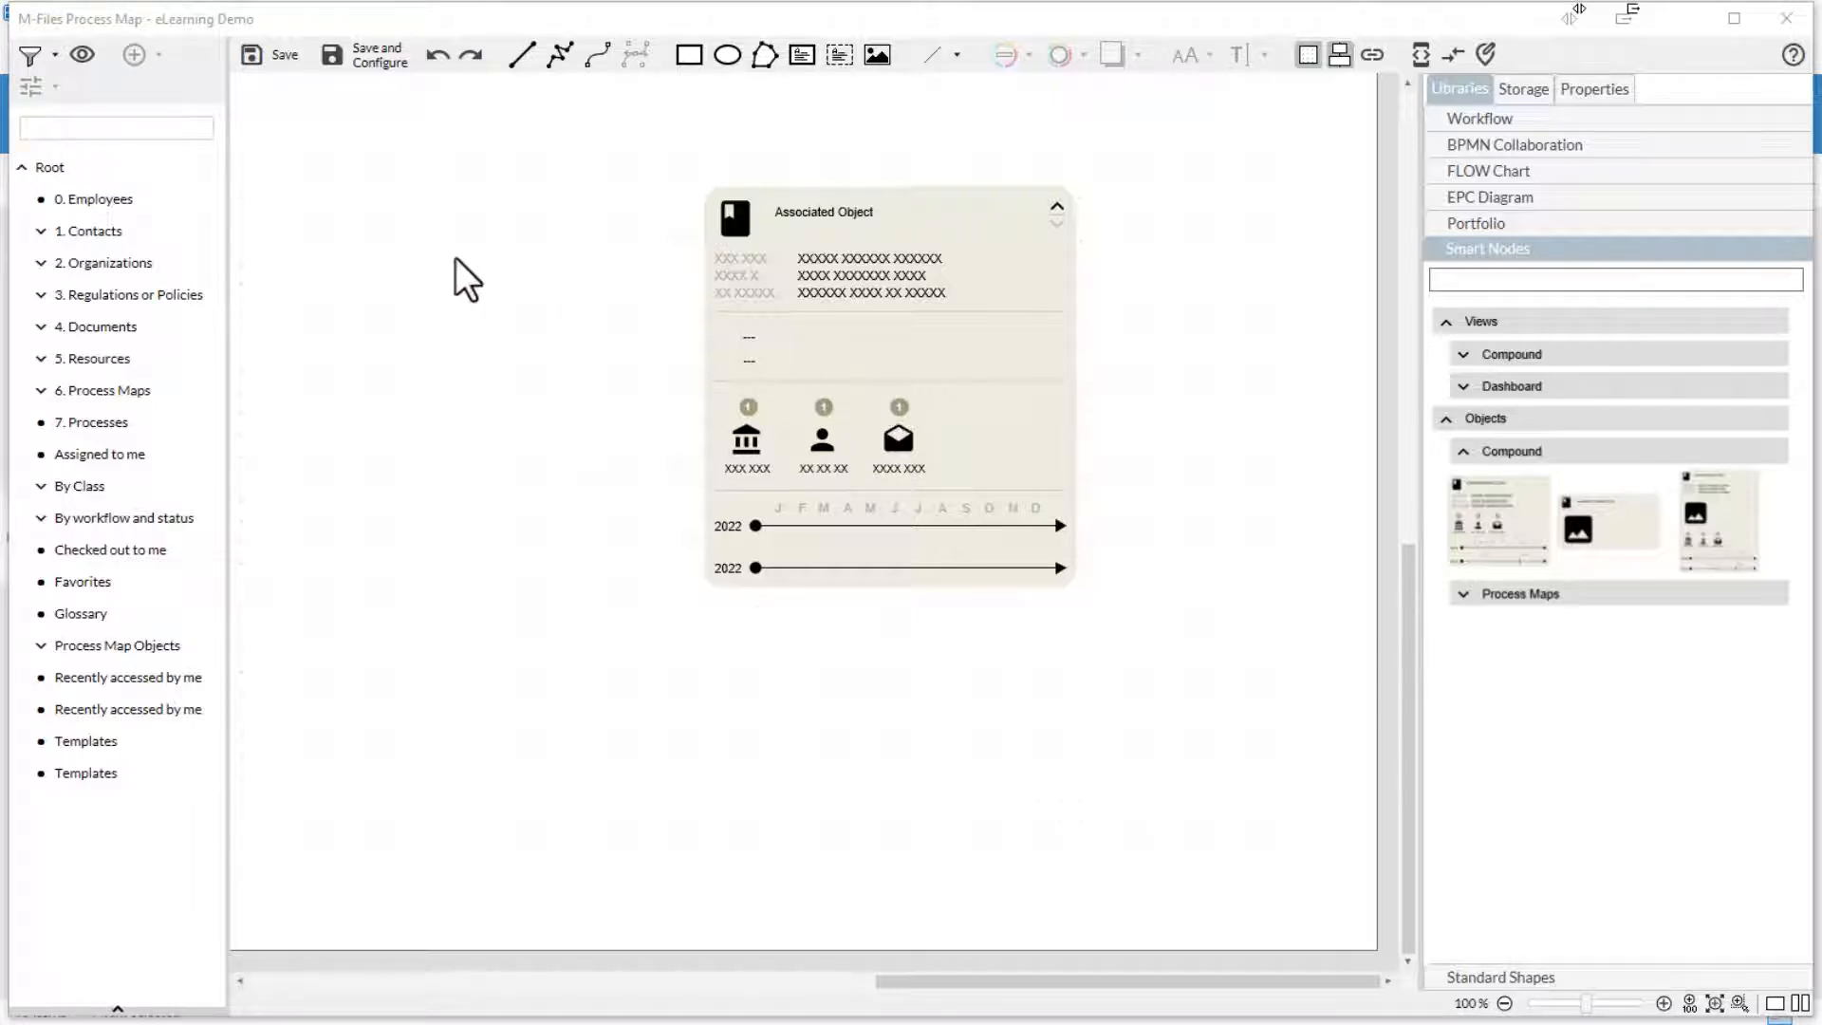
click(55, 57)
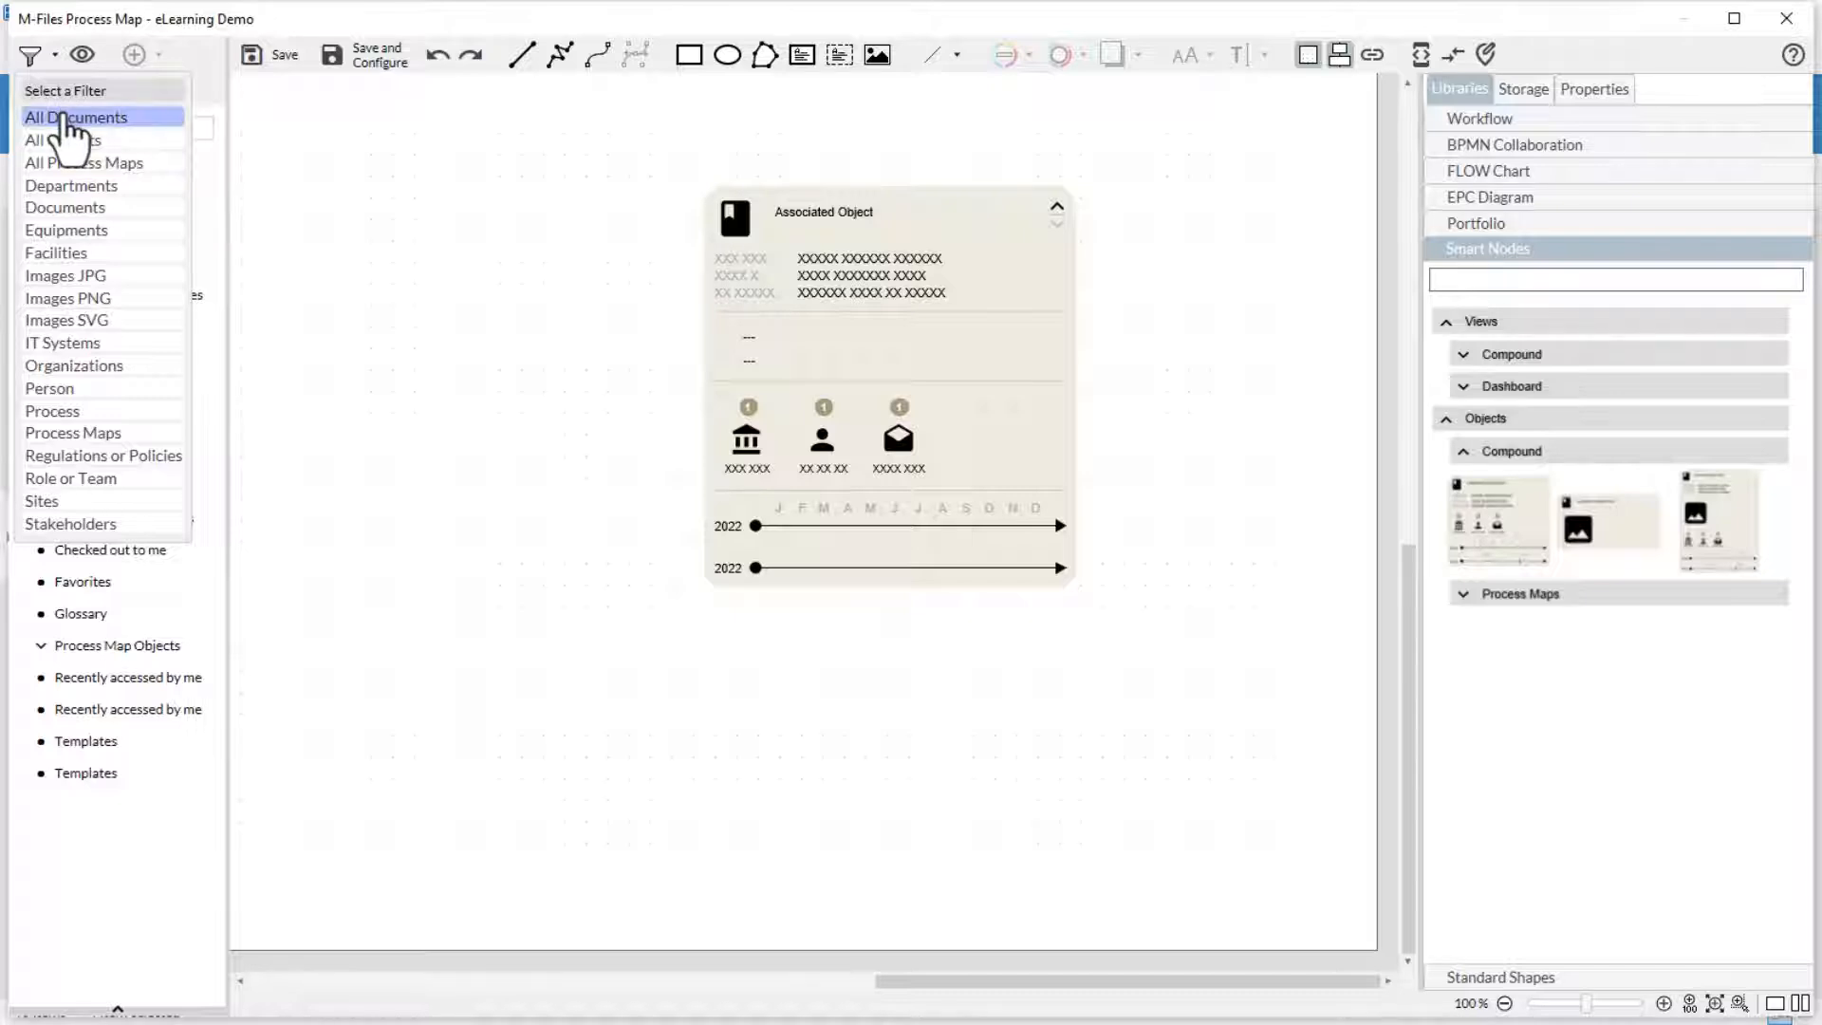
click(68, 119)
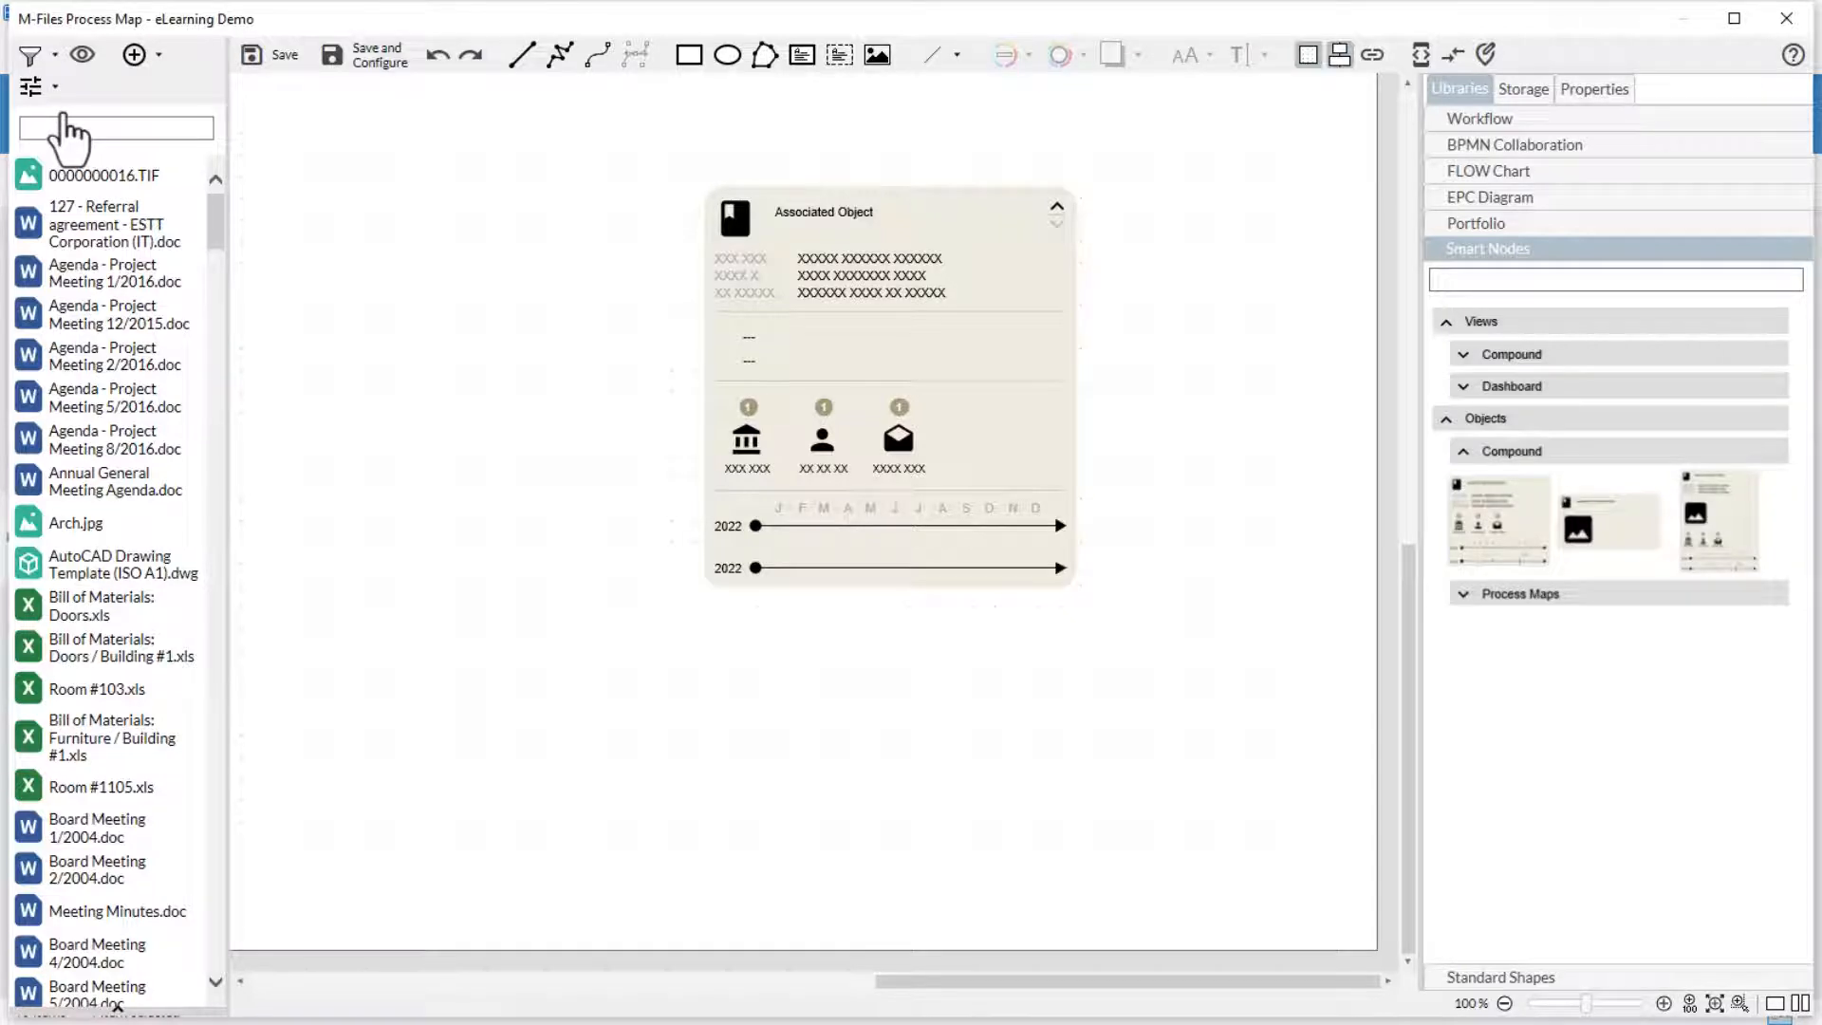
drag(71, 228, 777, 339)
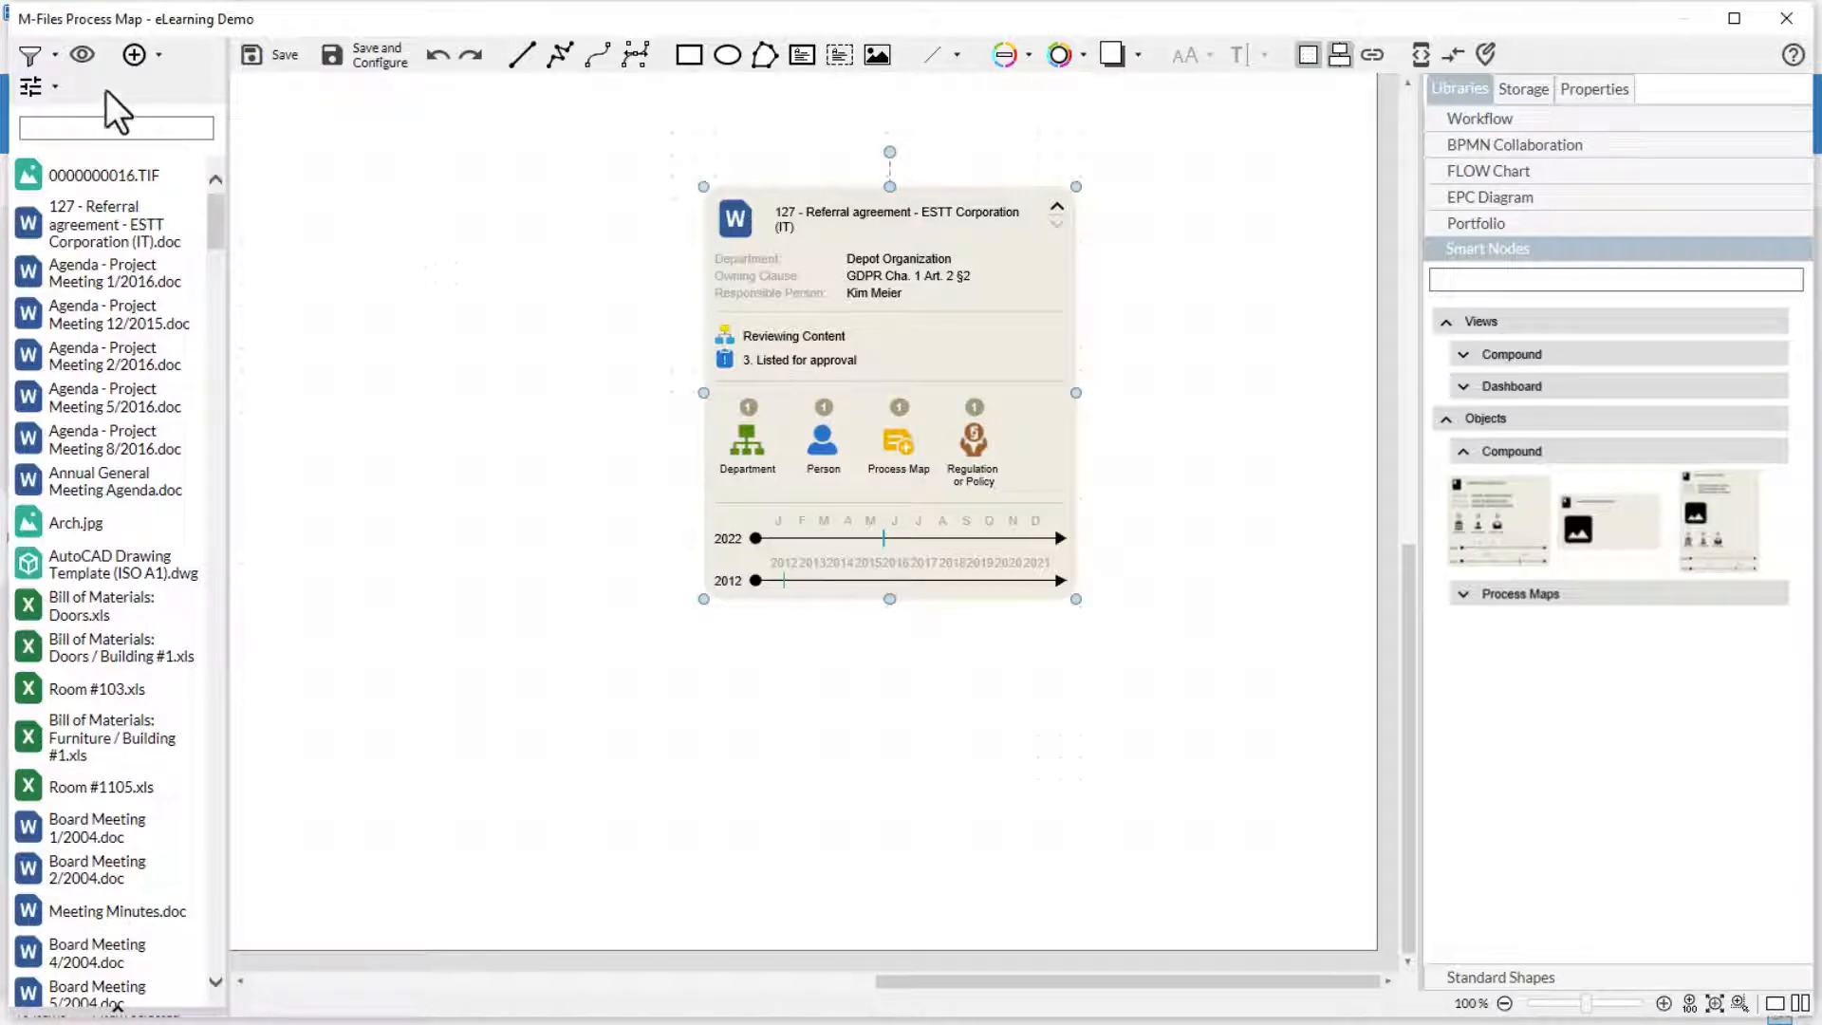
- Add a vault-view smart node for "All Docs in Content Review Workflow" from 4. Documents beside the referral agreement node
click(82, 57)
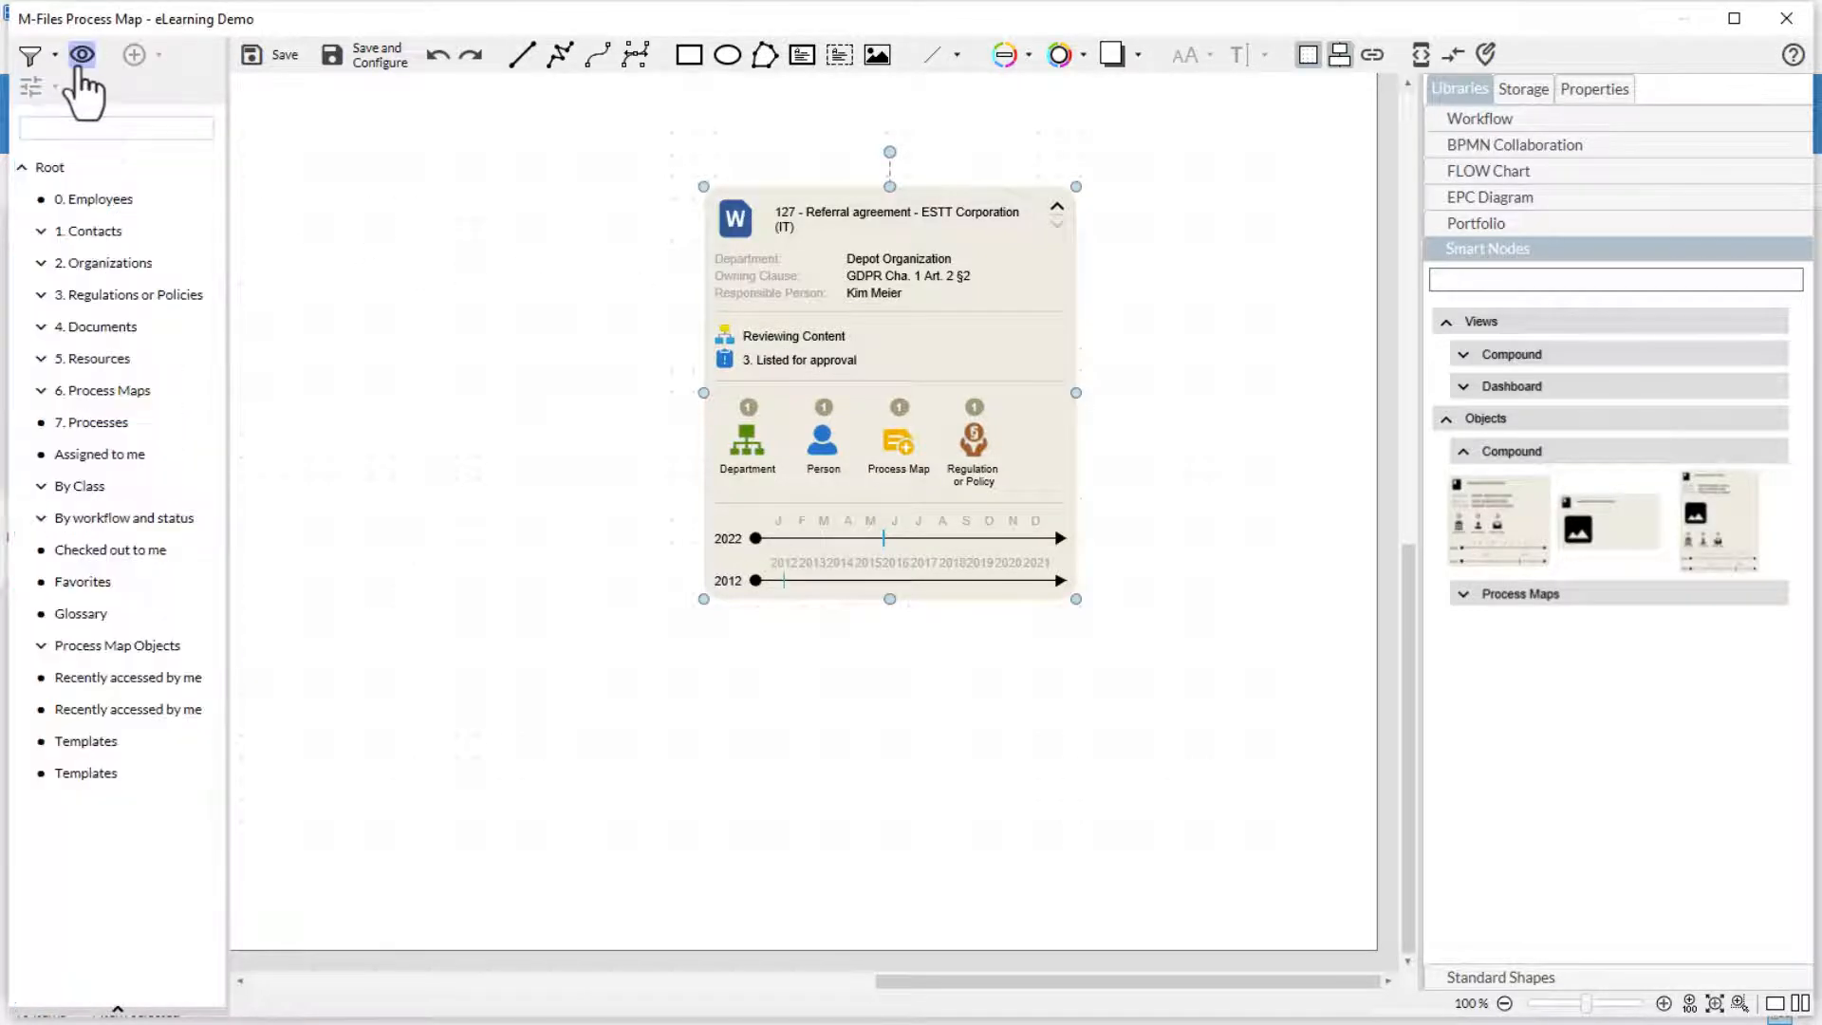
click(40, 327)
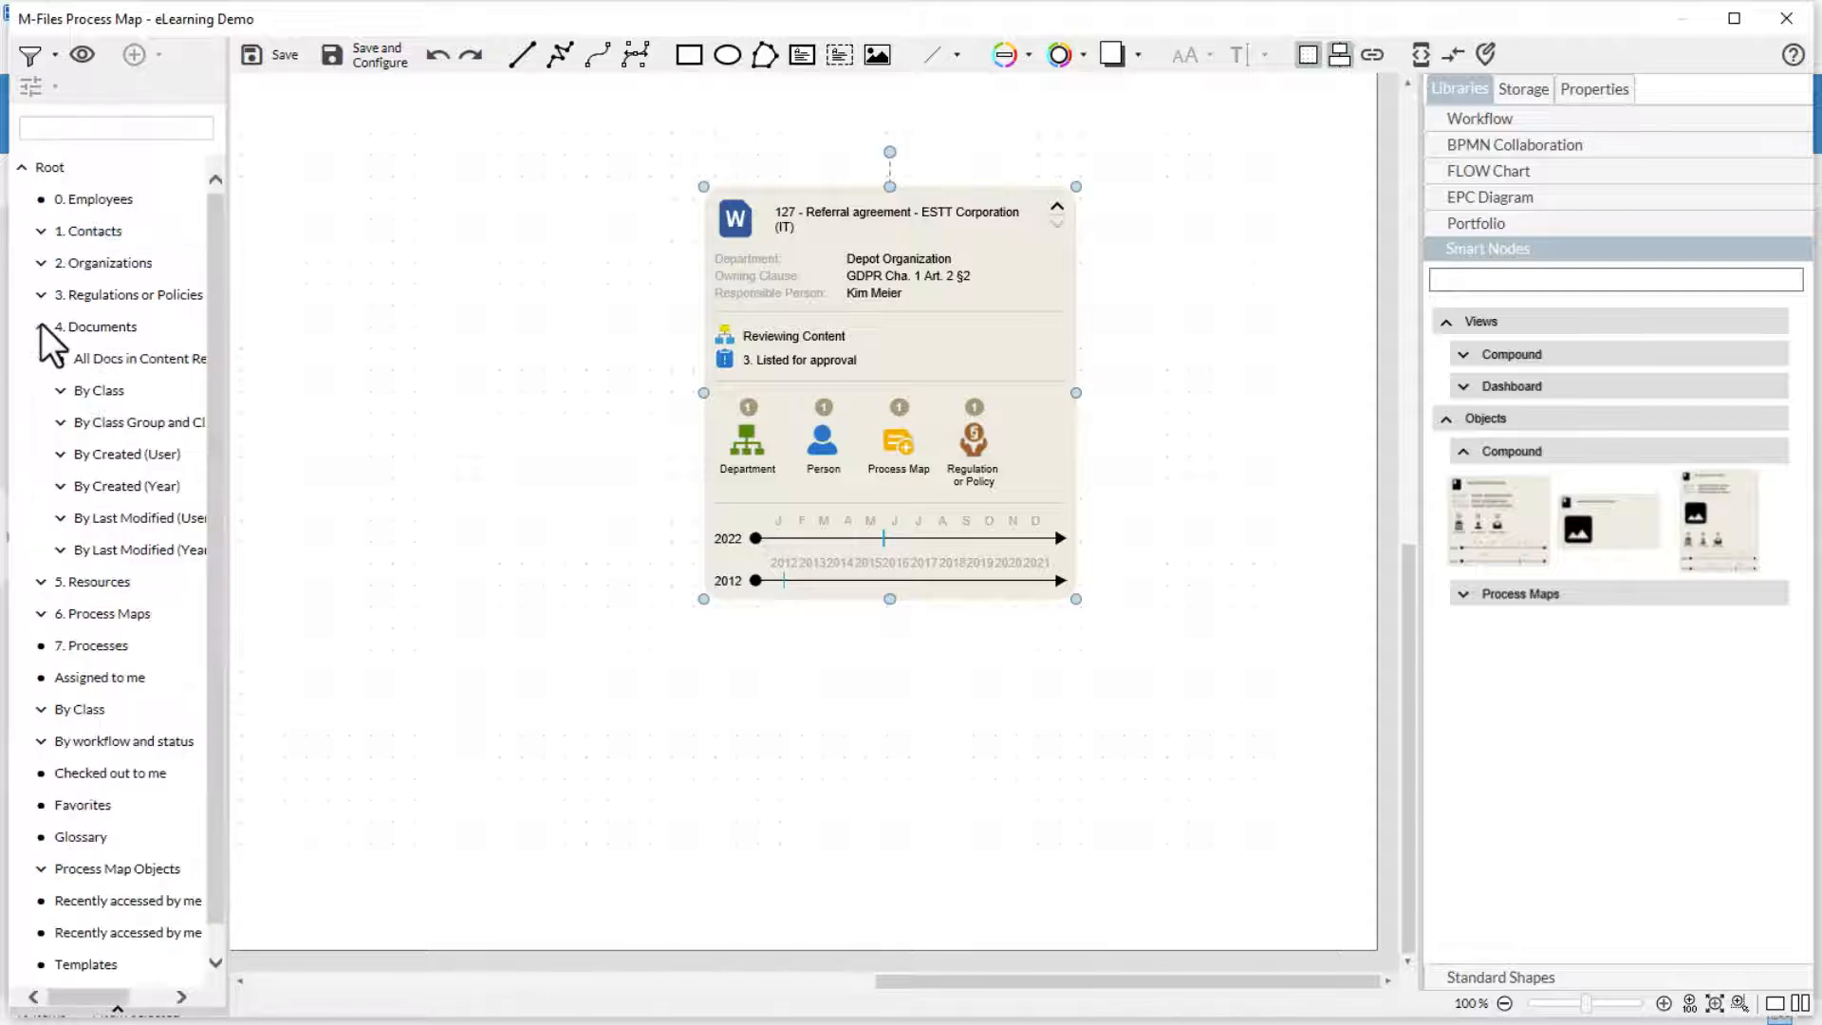
click(106, 358)
drag(106, 358, 357, 412)
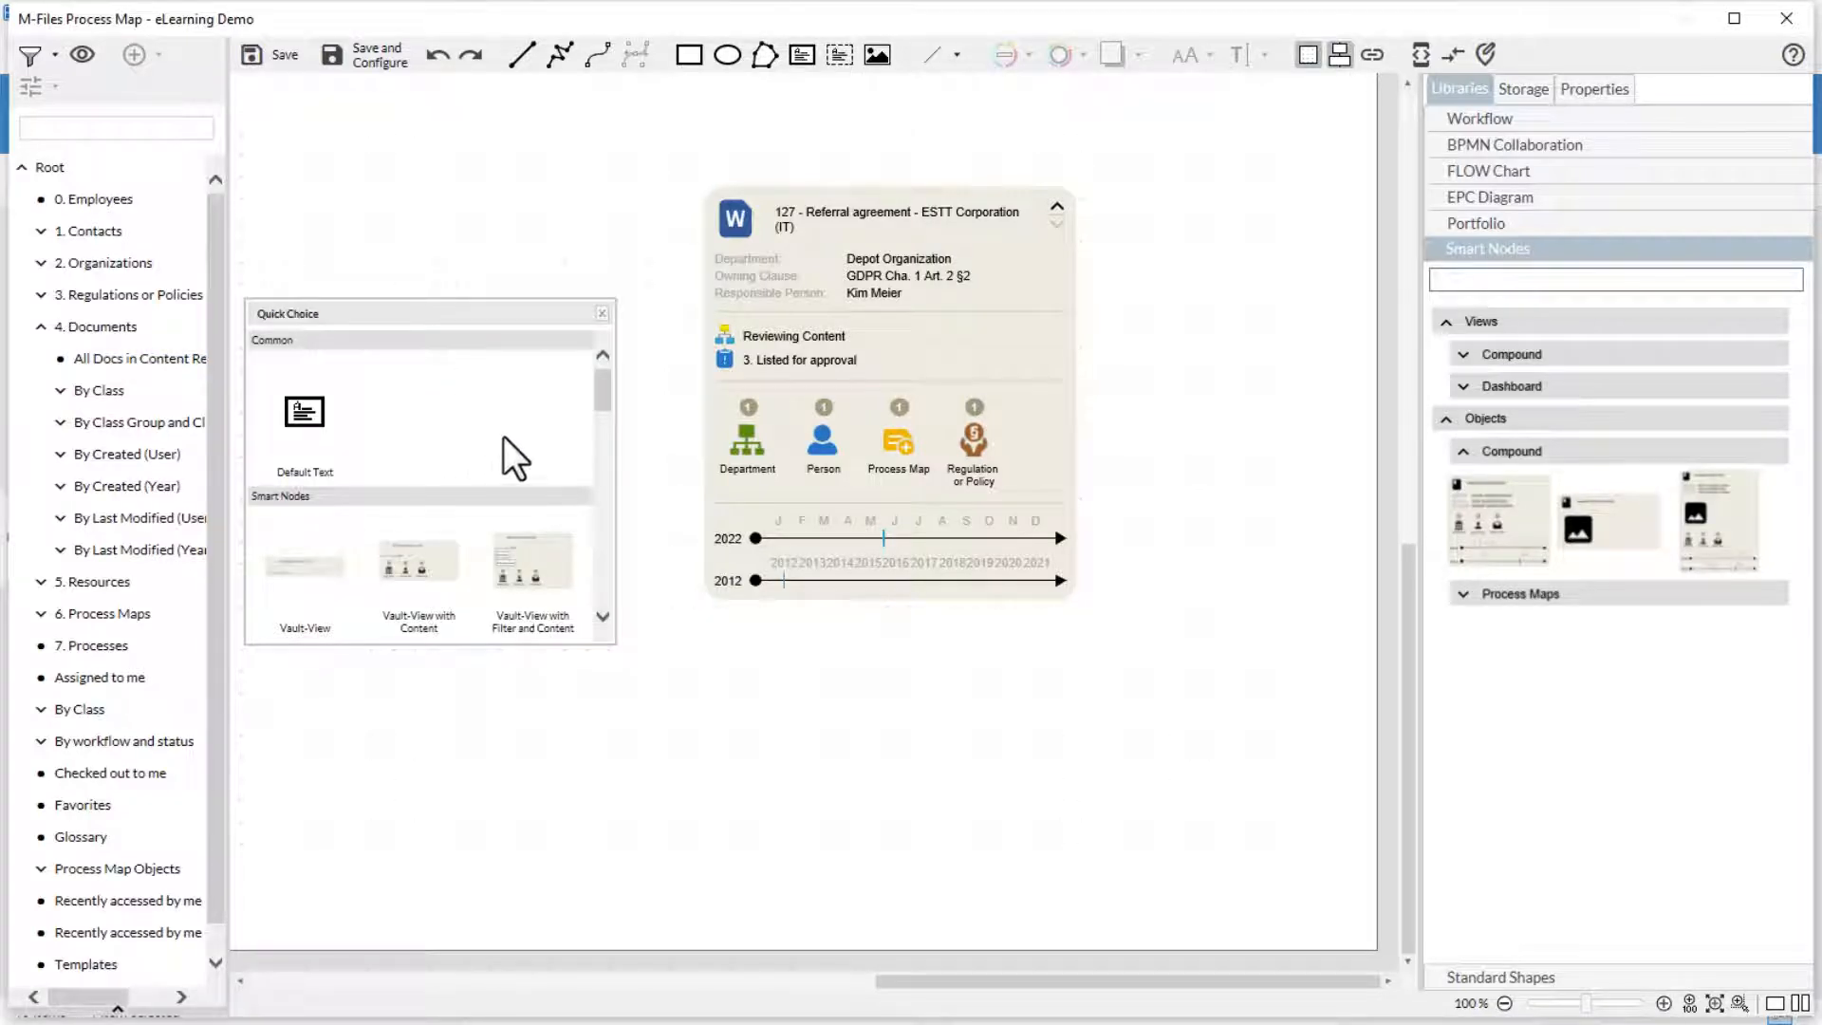
scroll(598, 399, down, 2)
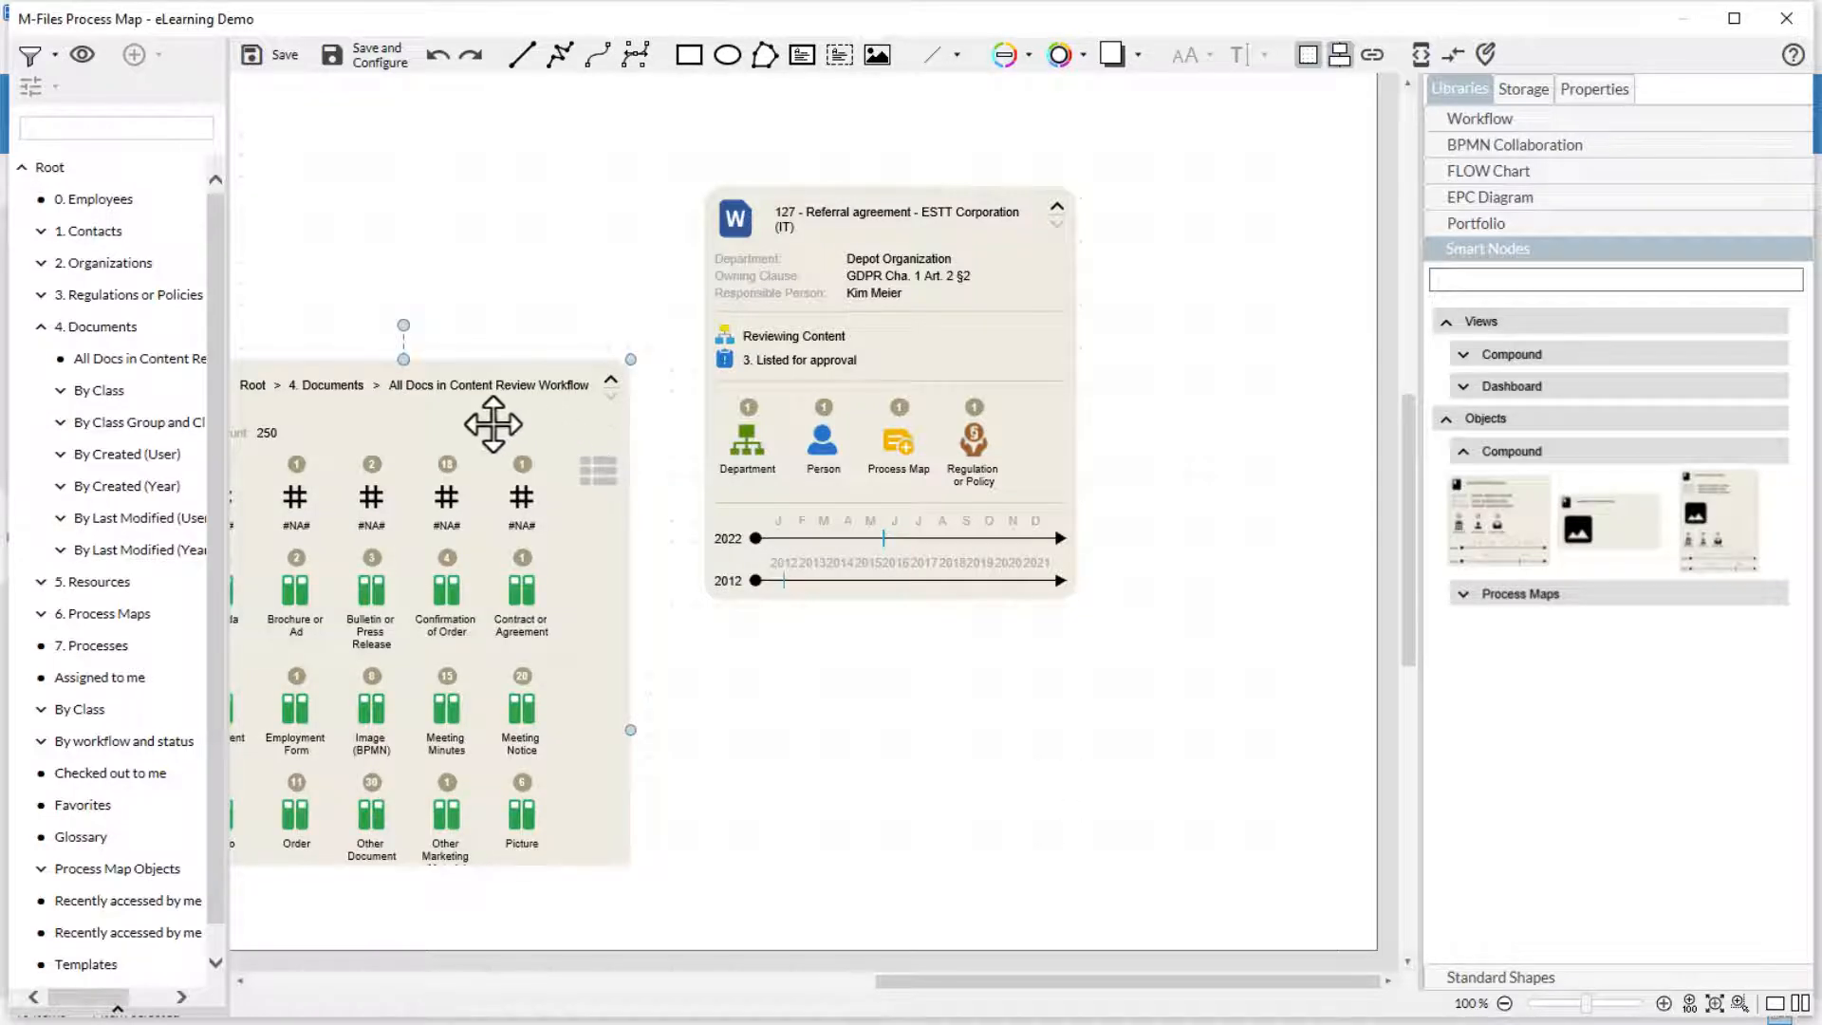
- Move the referral agreement node farther right and reposition the document view node on the canvas
click(924, 370)
drag(919, 365, 1113, 418)
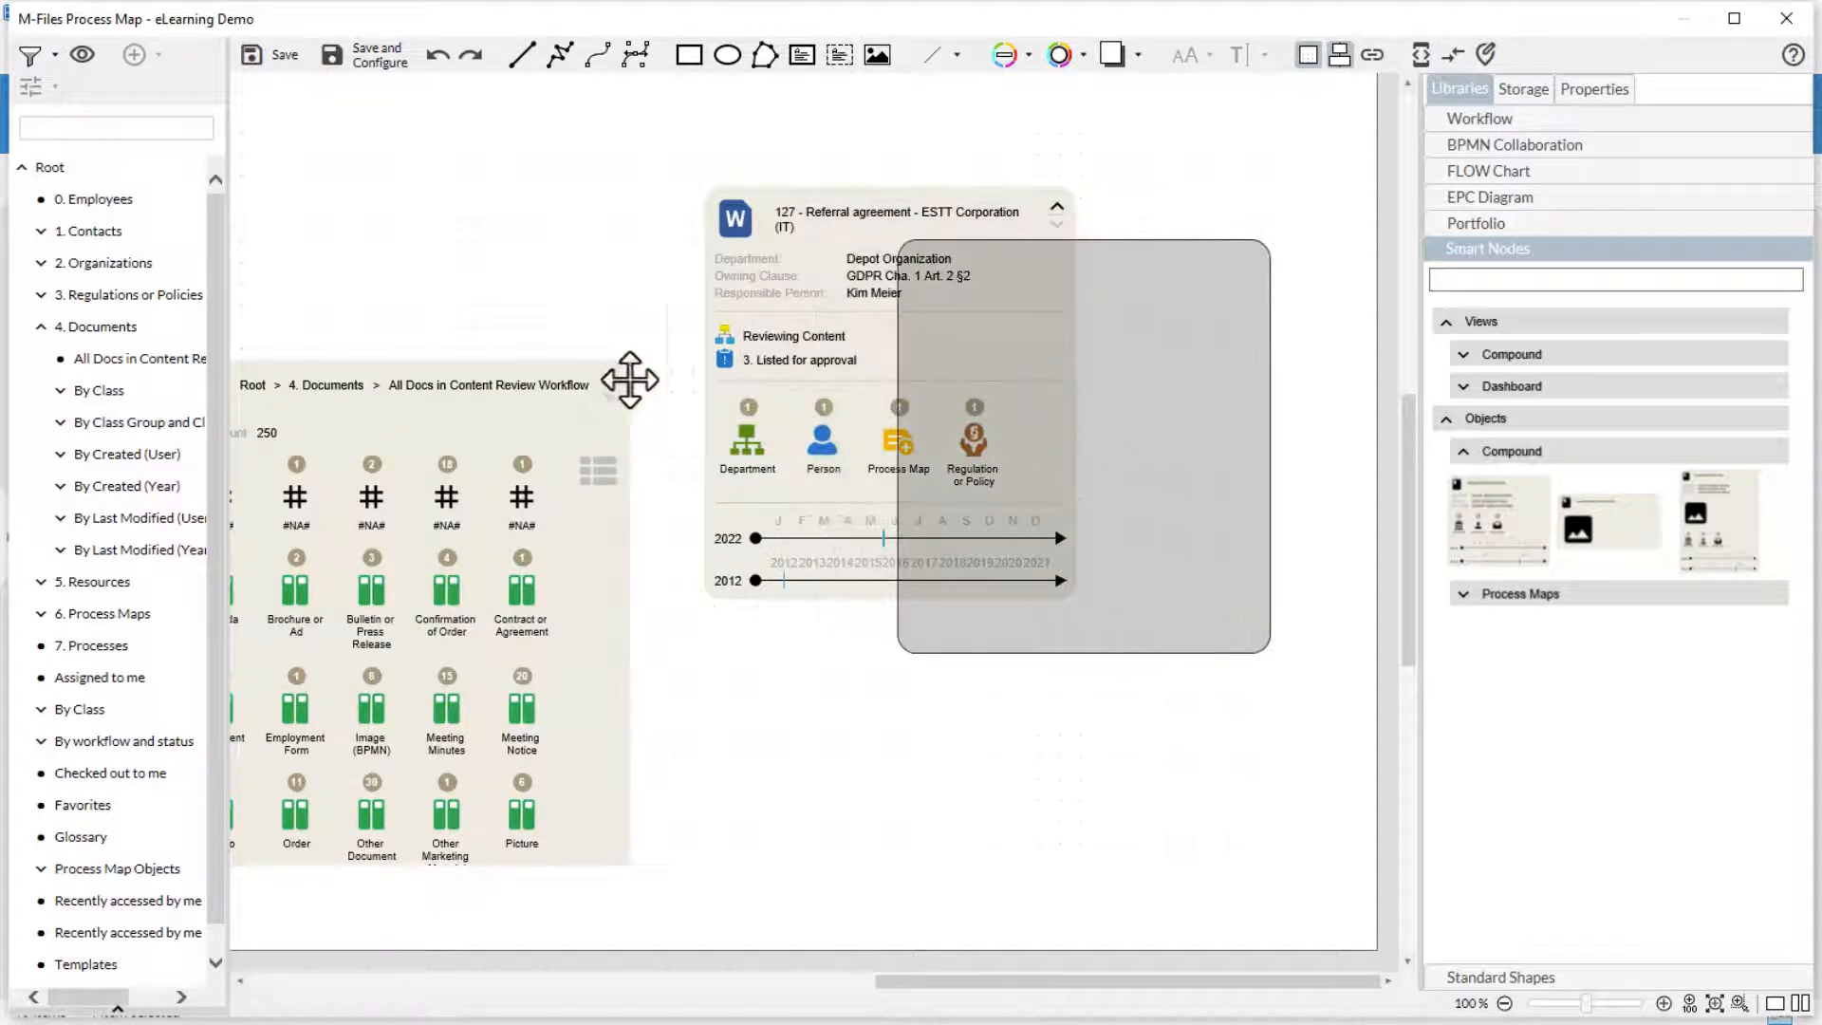
drag(520, 418, 618, 299)
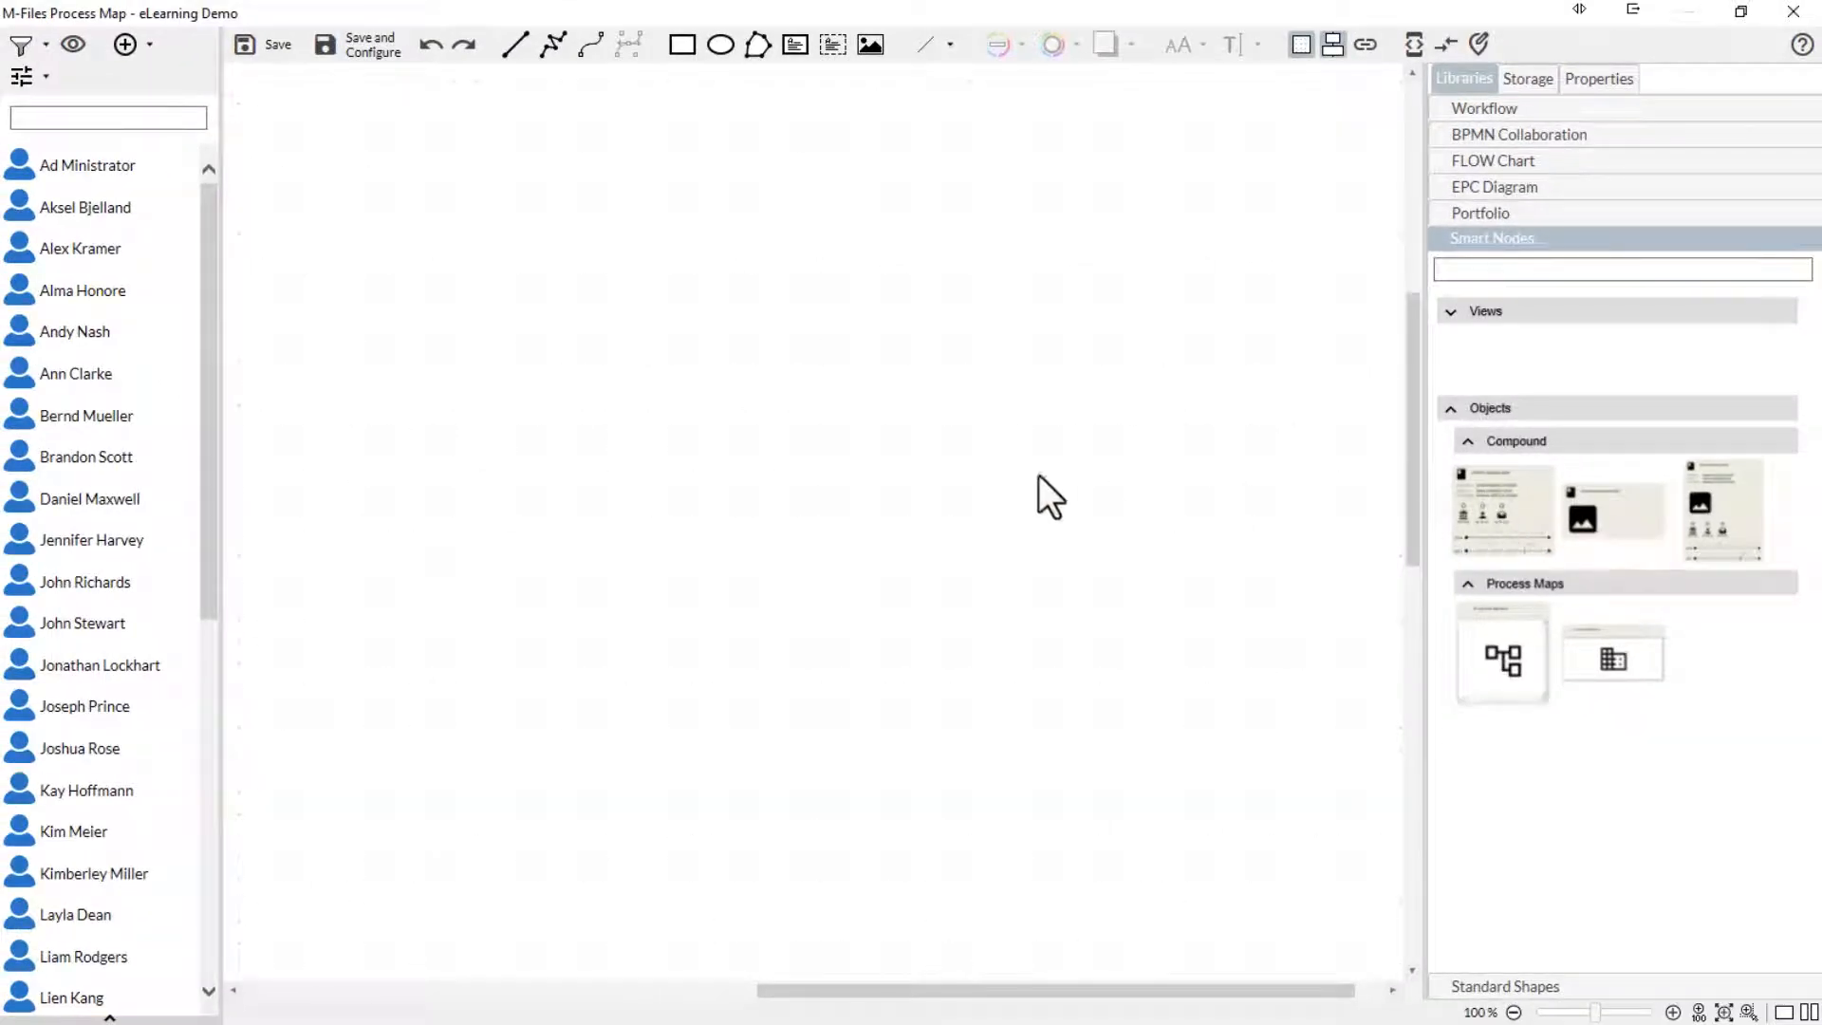
- Add the first compound object smart node, link it to the office administrator's person record and move it up and to the left
drag(572, 435, 573, 438)
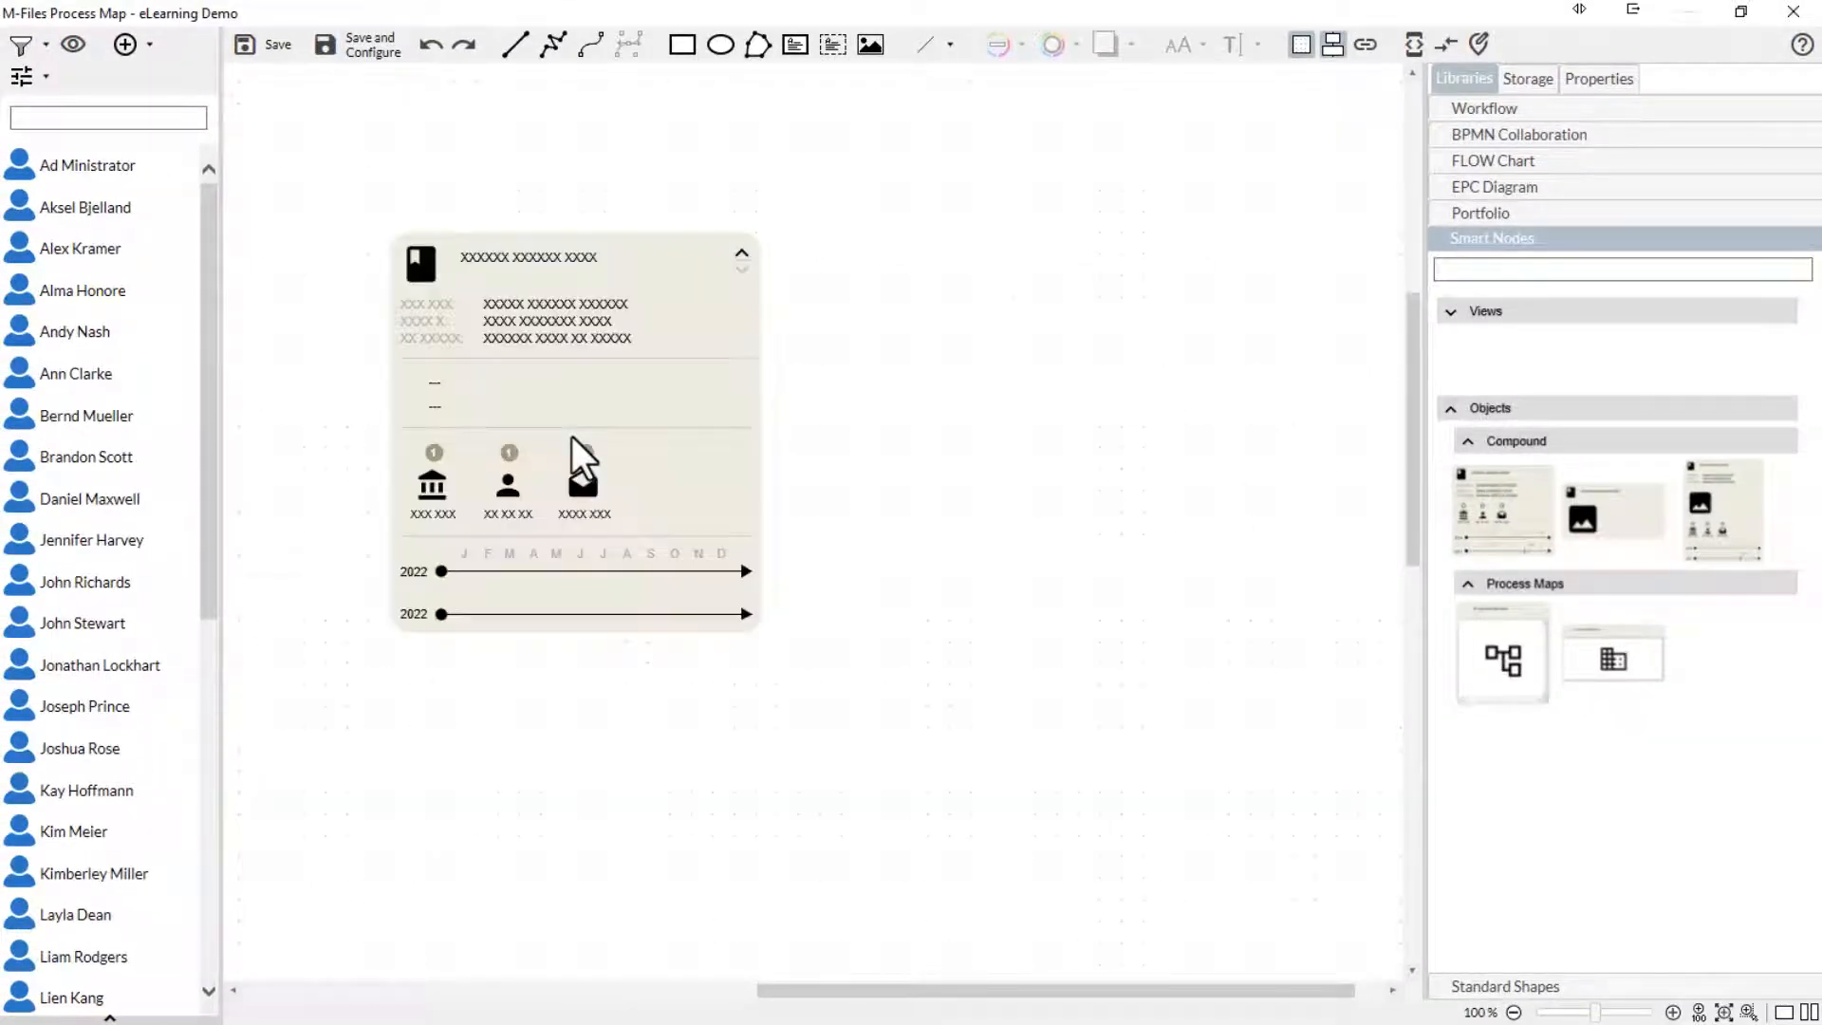
drag(33, 378, 470, 437)
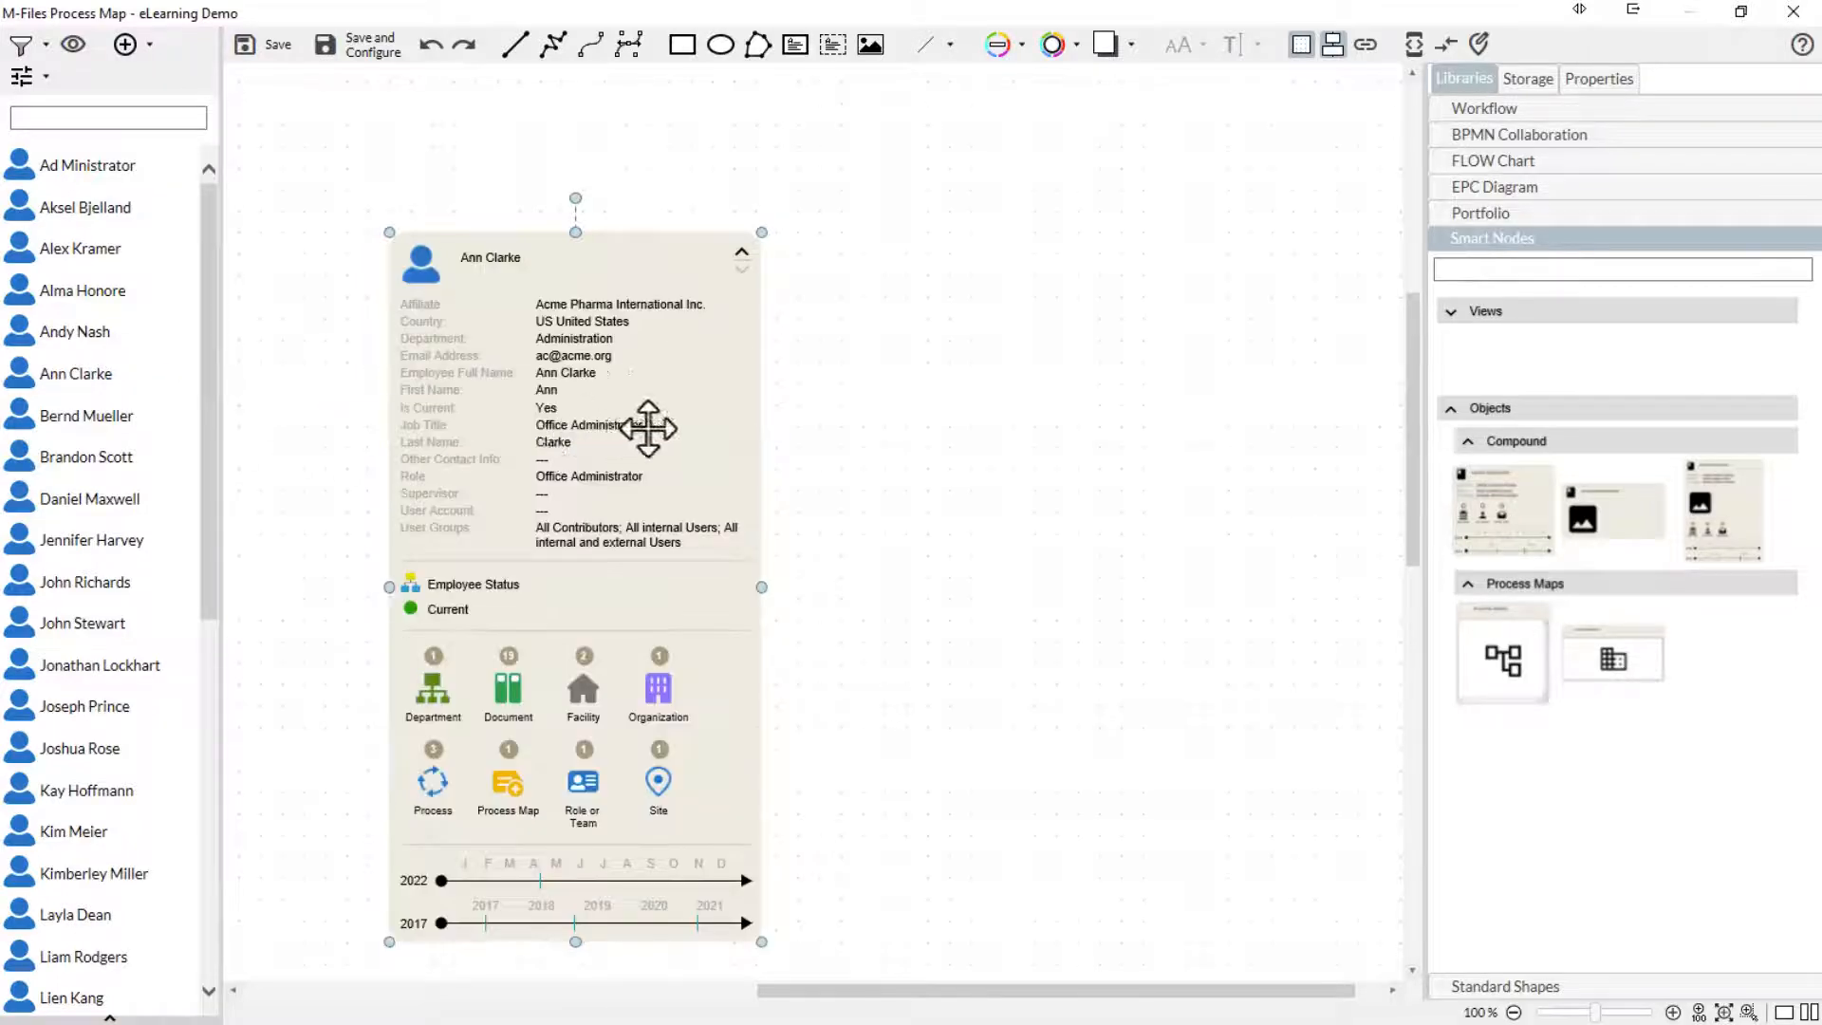
drag(645, 427, 594, 303)
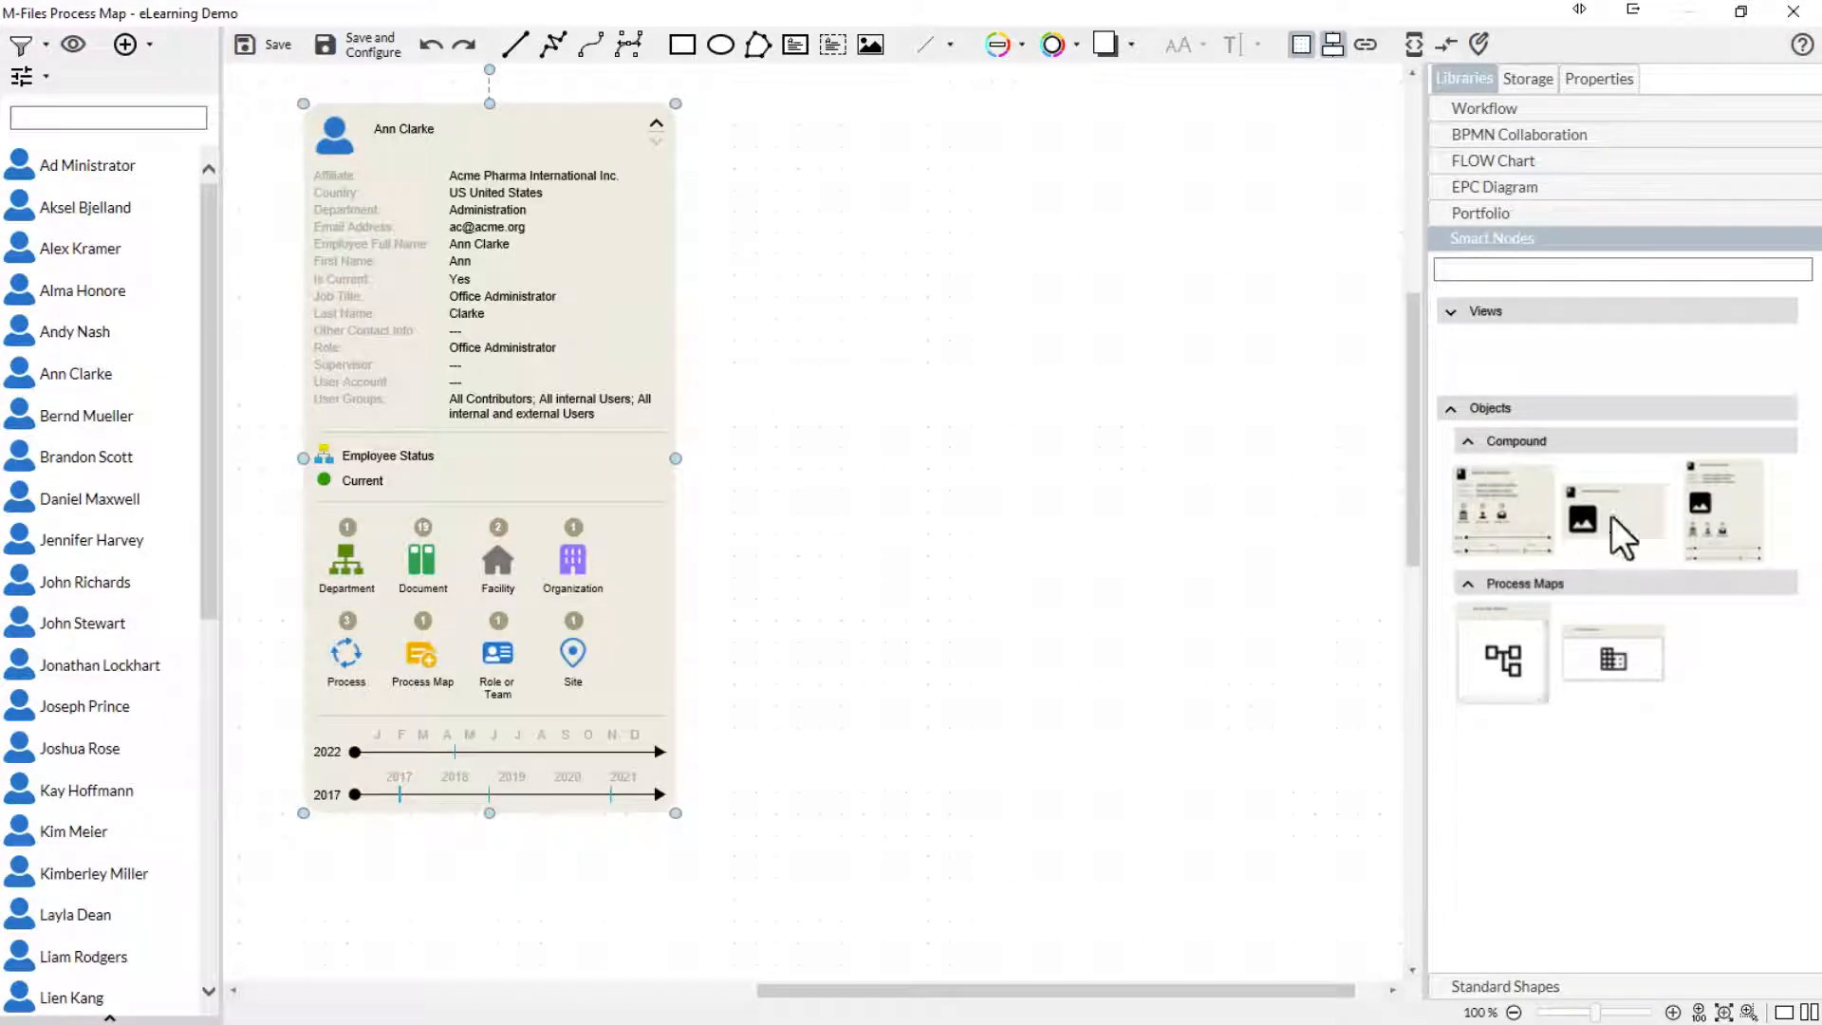
- Add the image-only and the full-details-with-image compound object nodes in a row beside the first one, linking both to the same person record
drag(1611, 515, 897, 313)
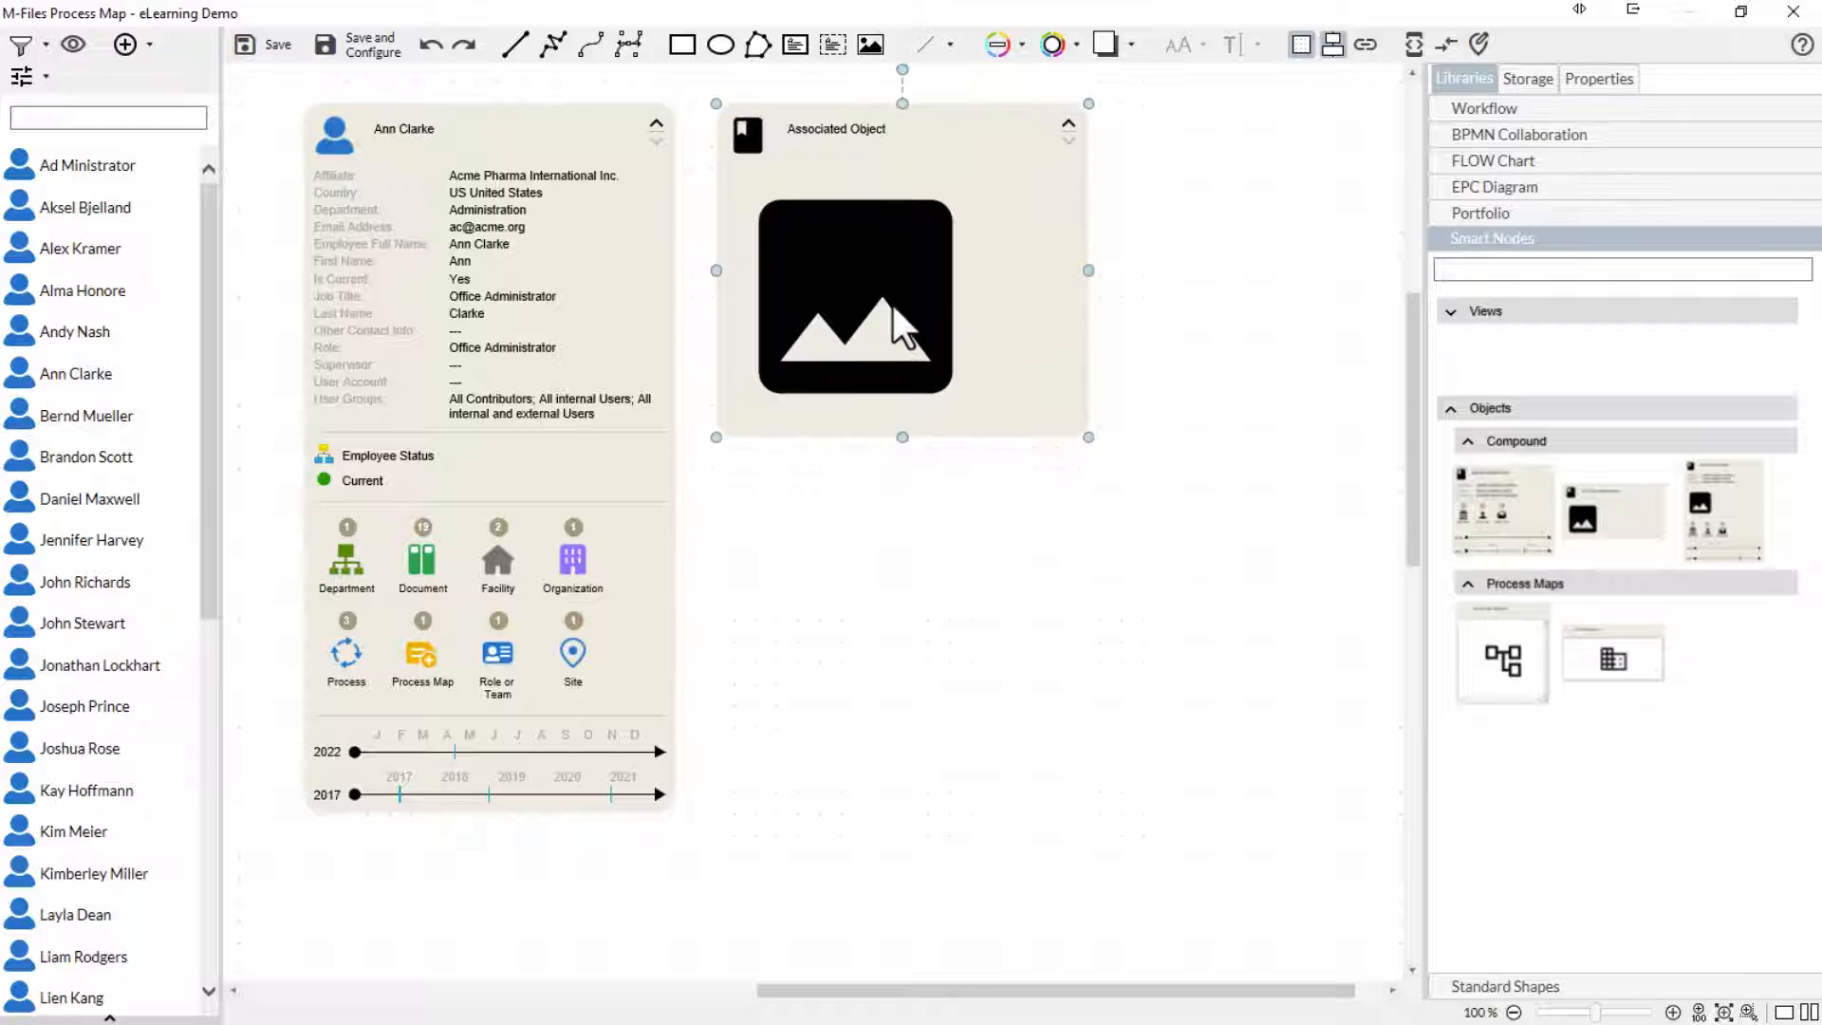
drag(76, 375, 828, 344)
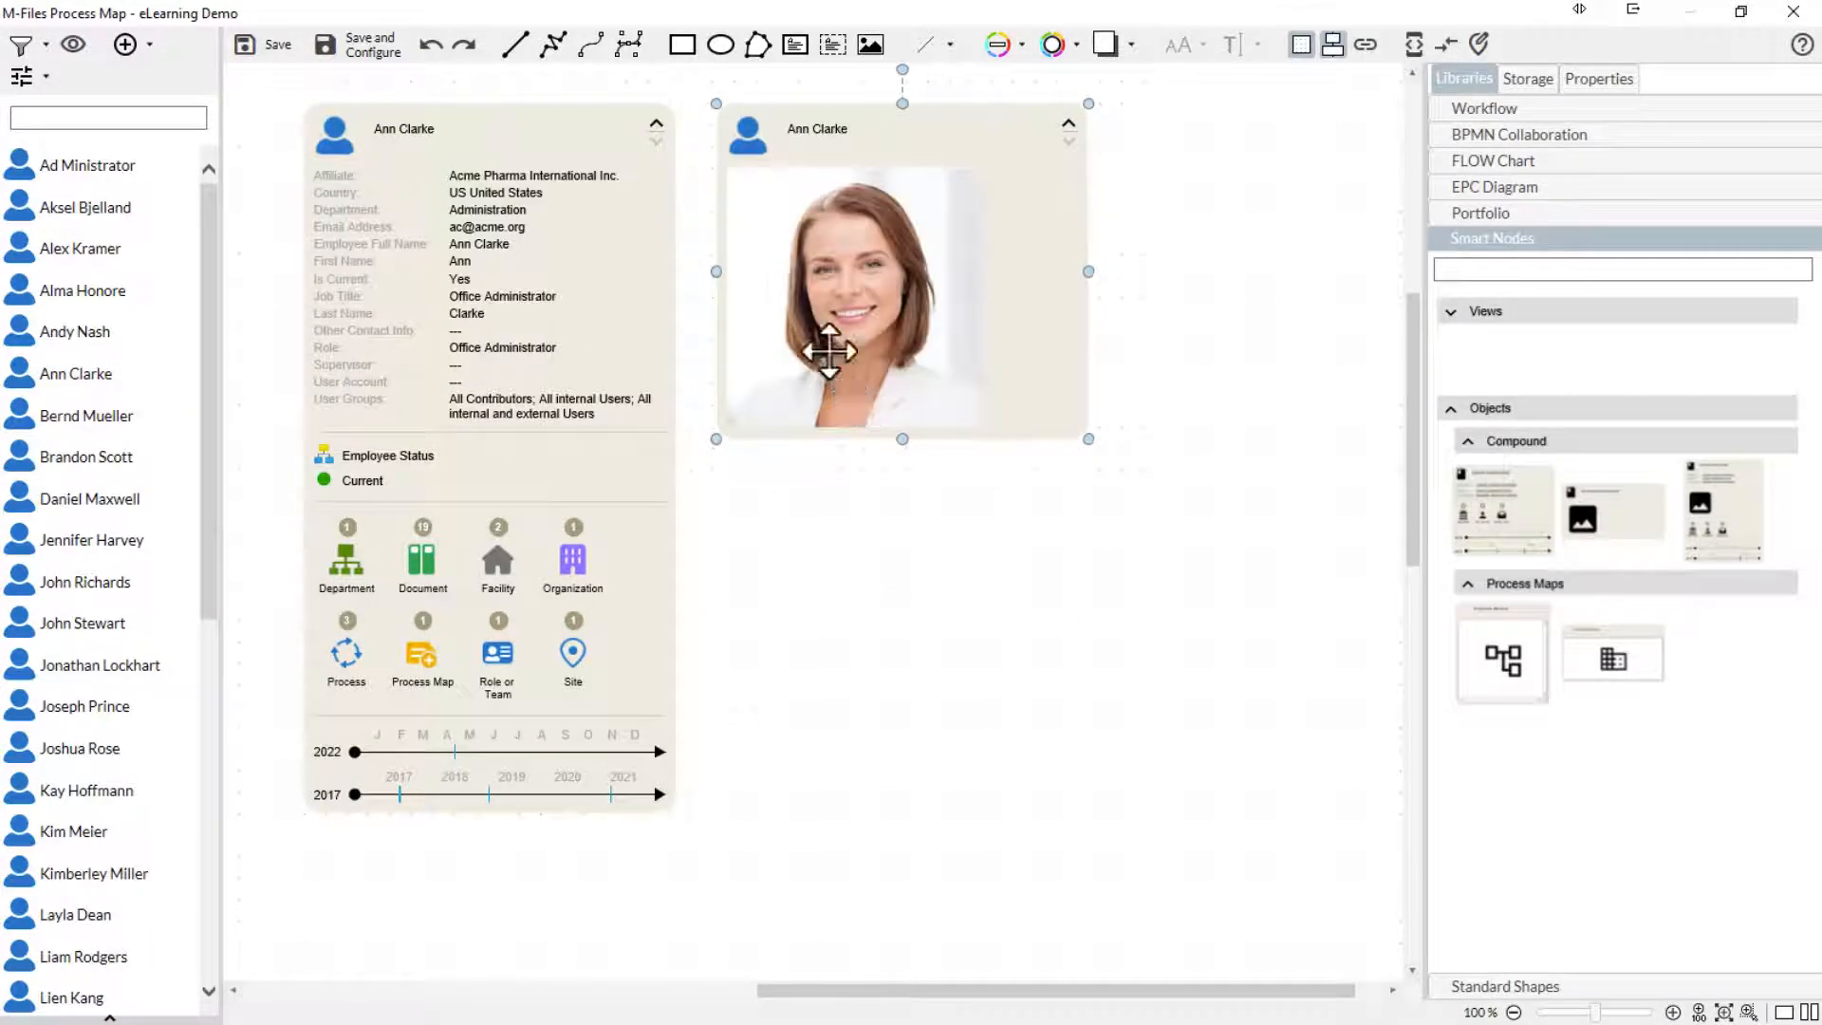
drag(1723, 518, 1311, 466)
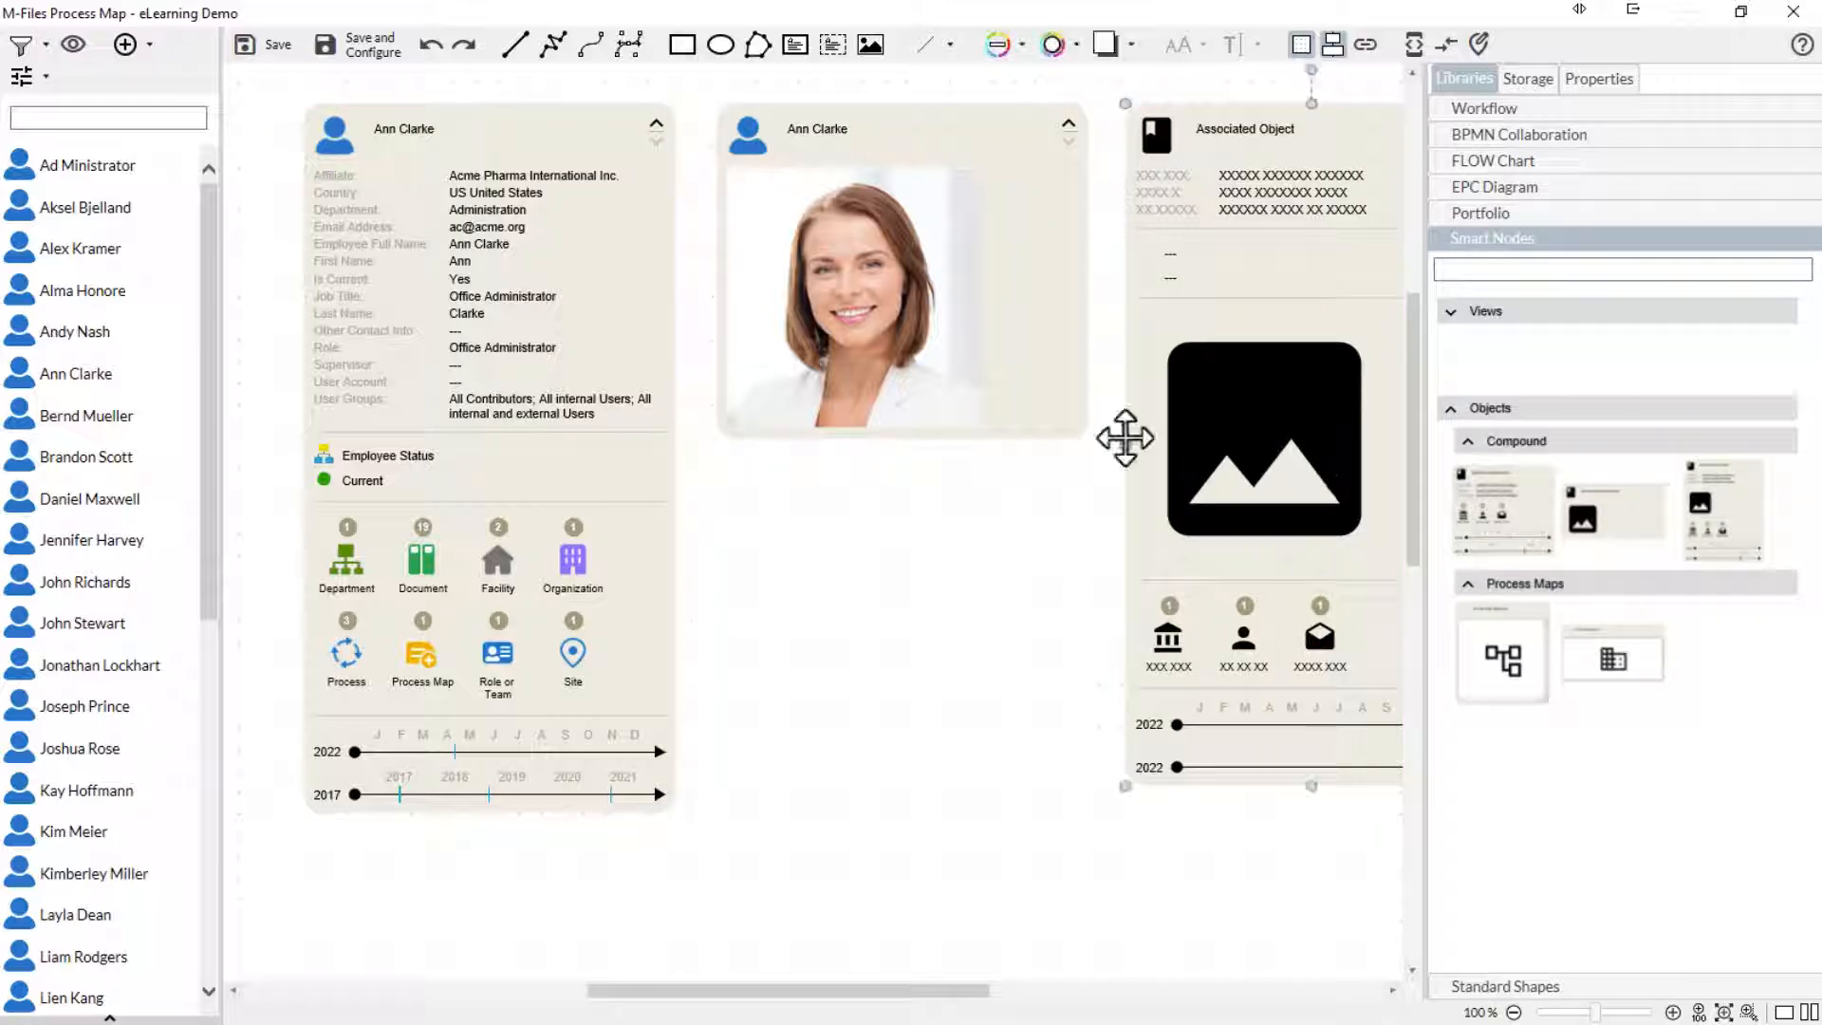
drag(38, 380, 1187, 482)
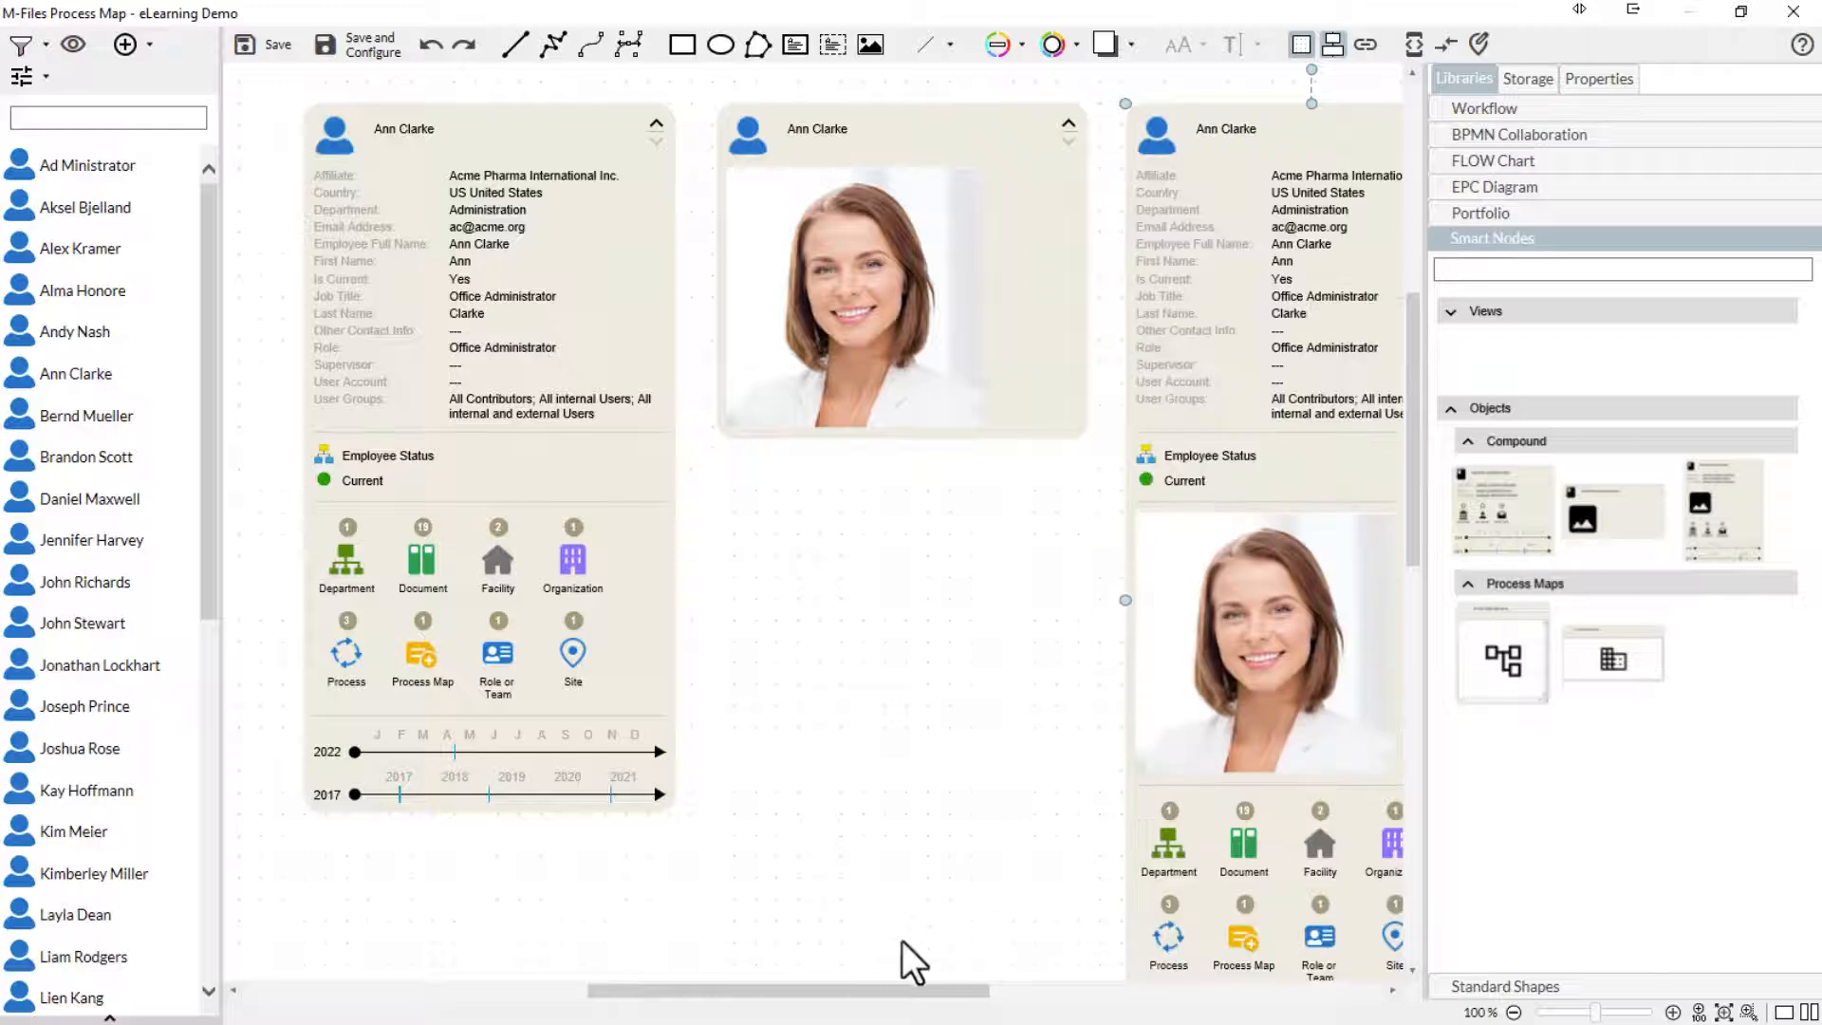
- Place a Process Map Reference smart node below the image-only person node
drag(774, 992, 840, 994)
mouse_move(1415, 523)
mouse_down()
mouse_move(1409, 571)
mouse_move(1415, 518)
mouse_up()
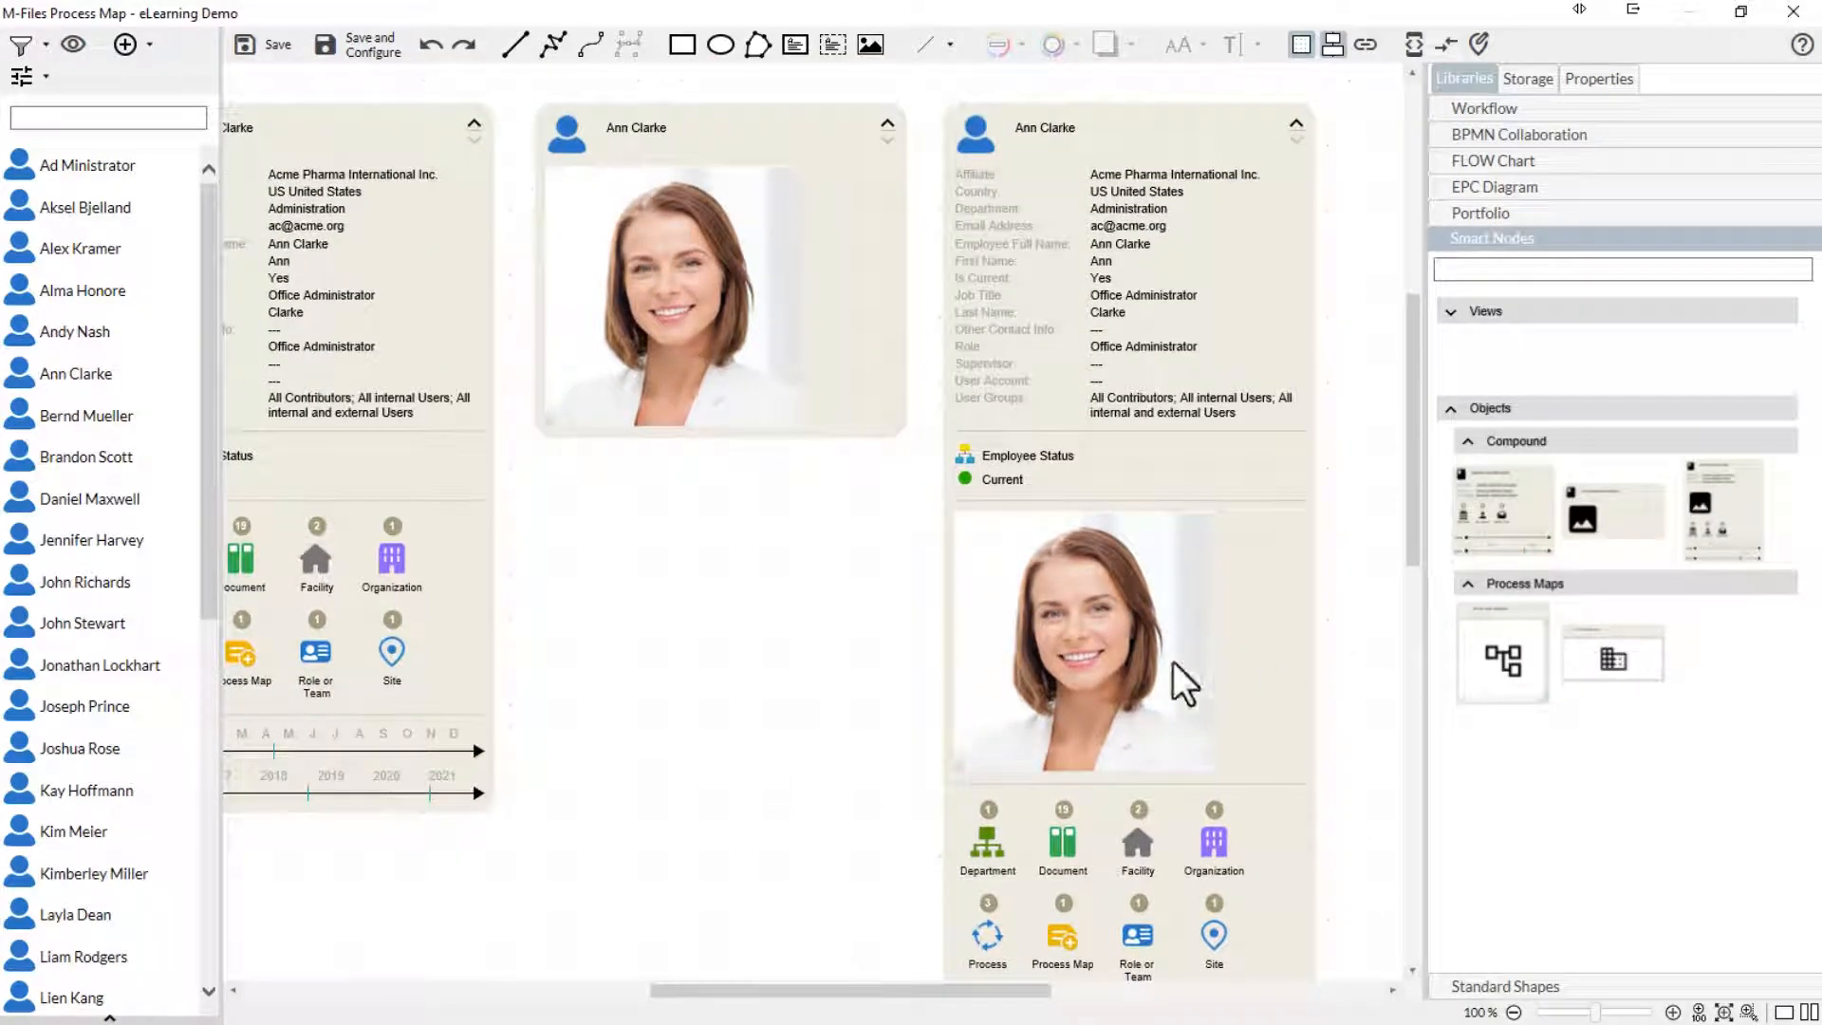
drag(1173, 662, 684, 786)
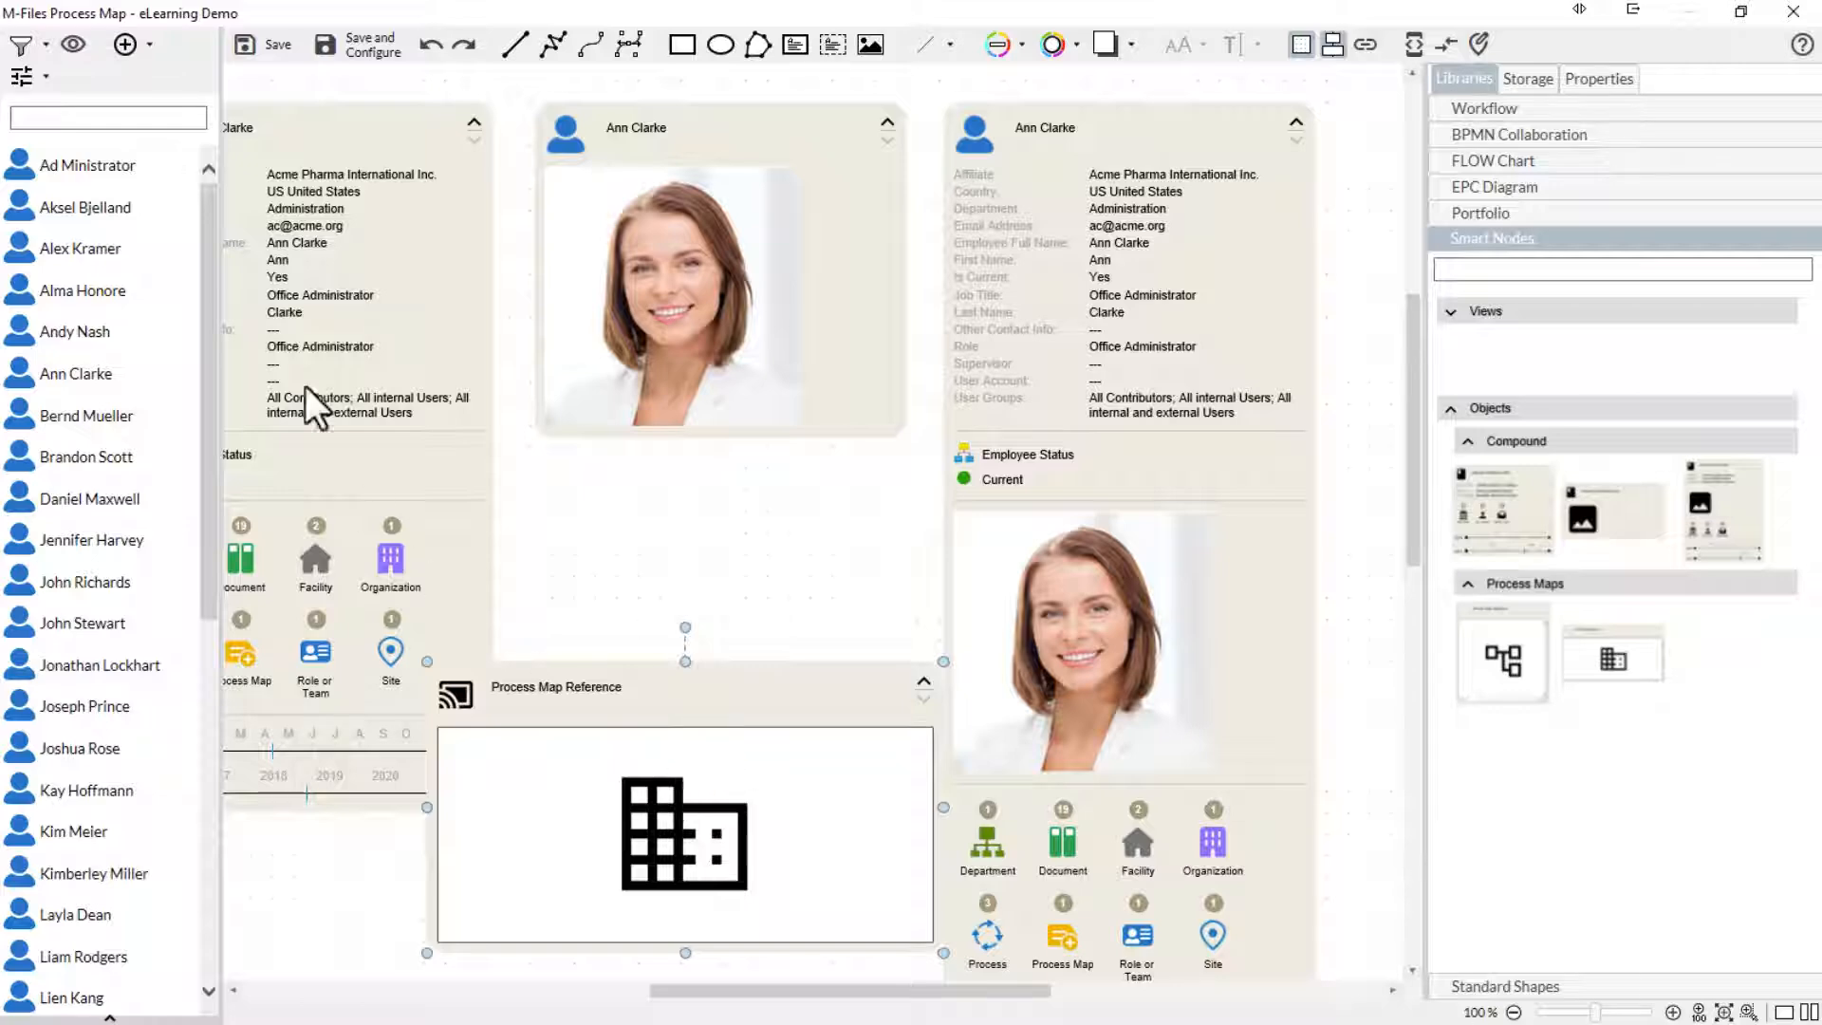
- Filter the vault objects to Process Maps, search for "men" and link Menue Sample to the Process Map Reference node
click(21, 44)
click(29, 421)
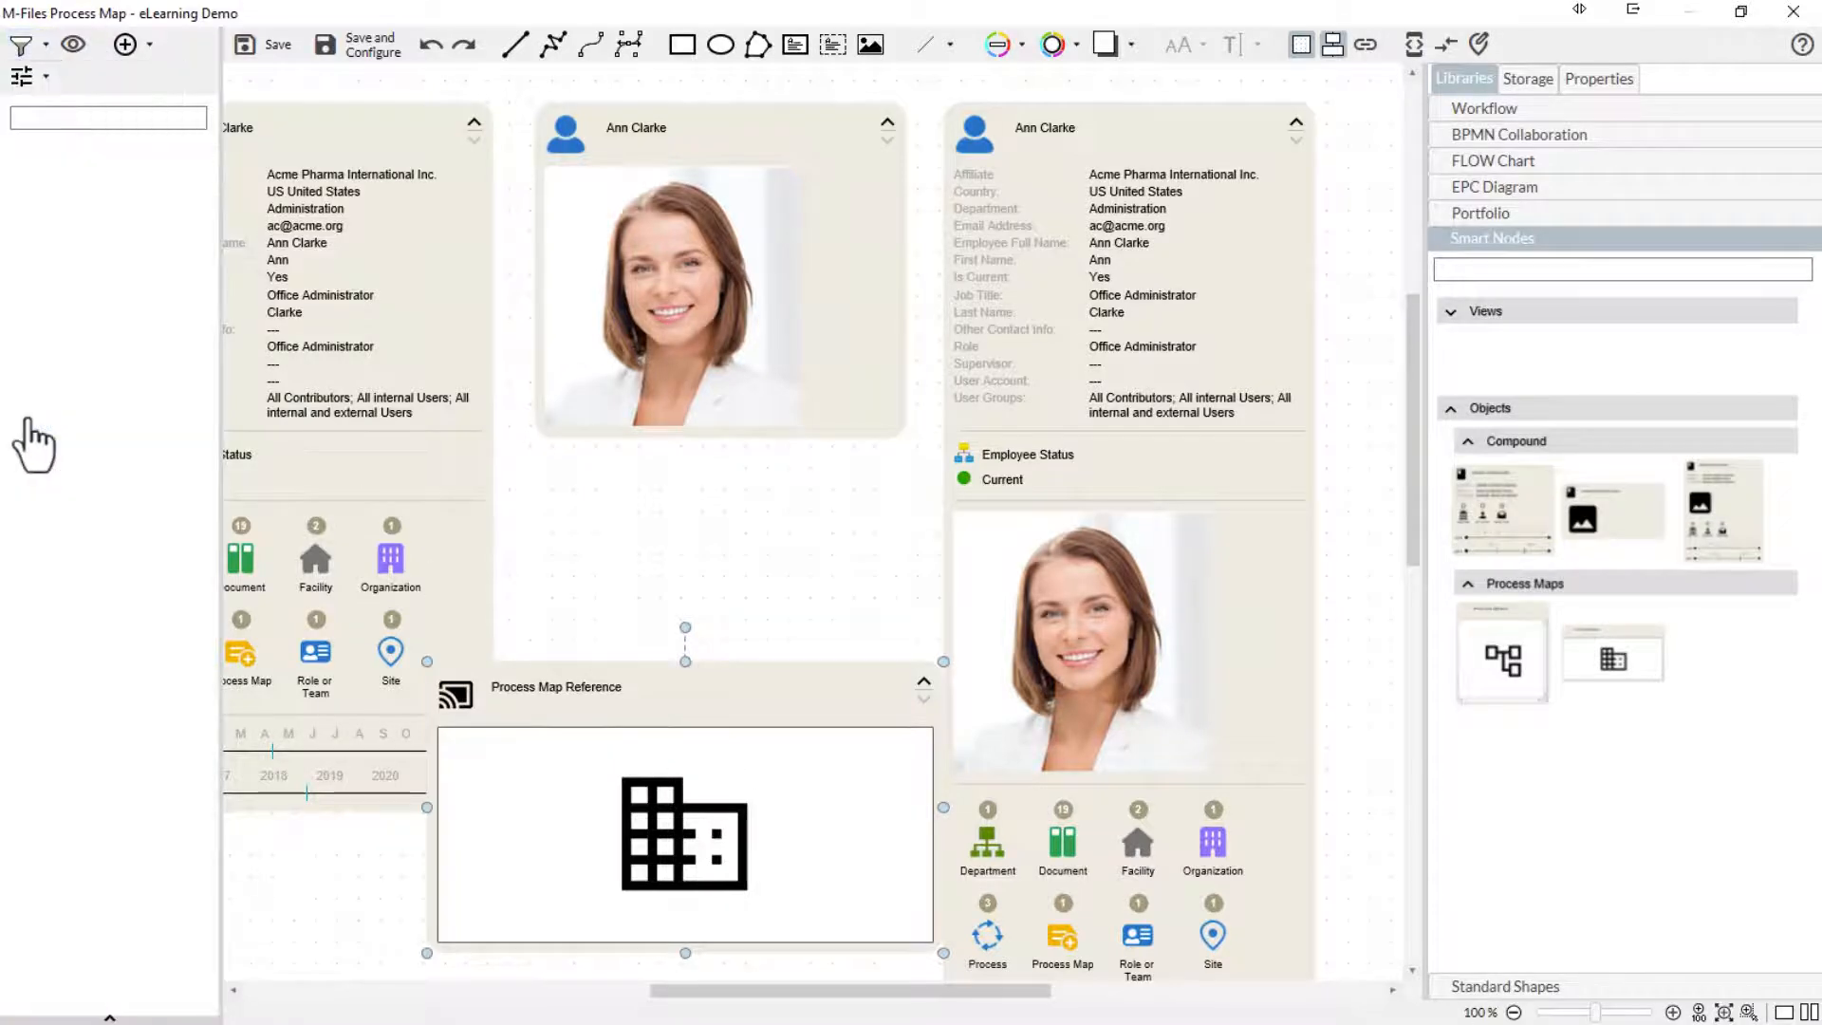
click(61, 120)
text(men)
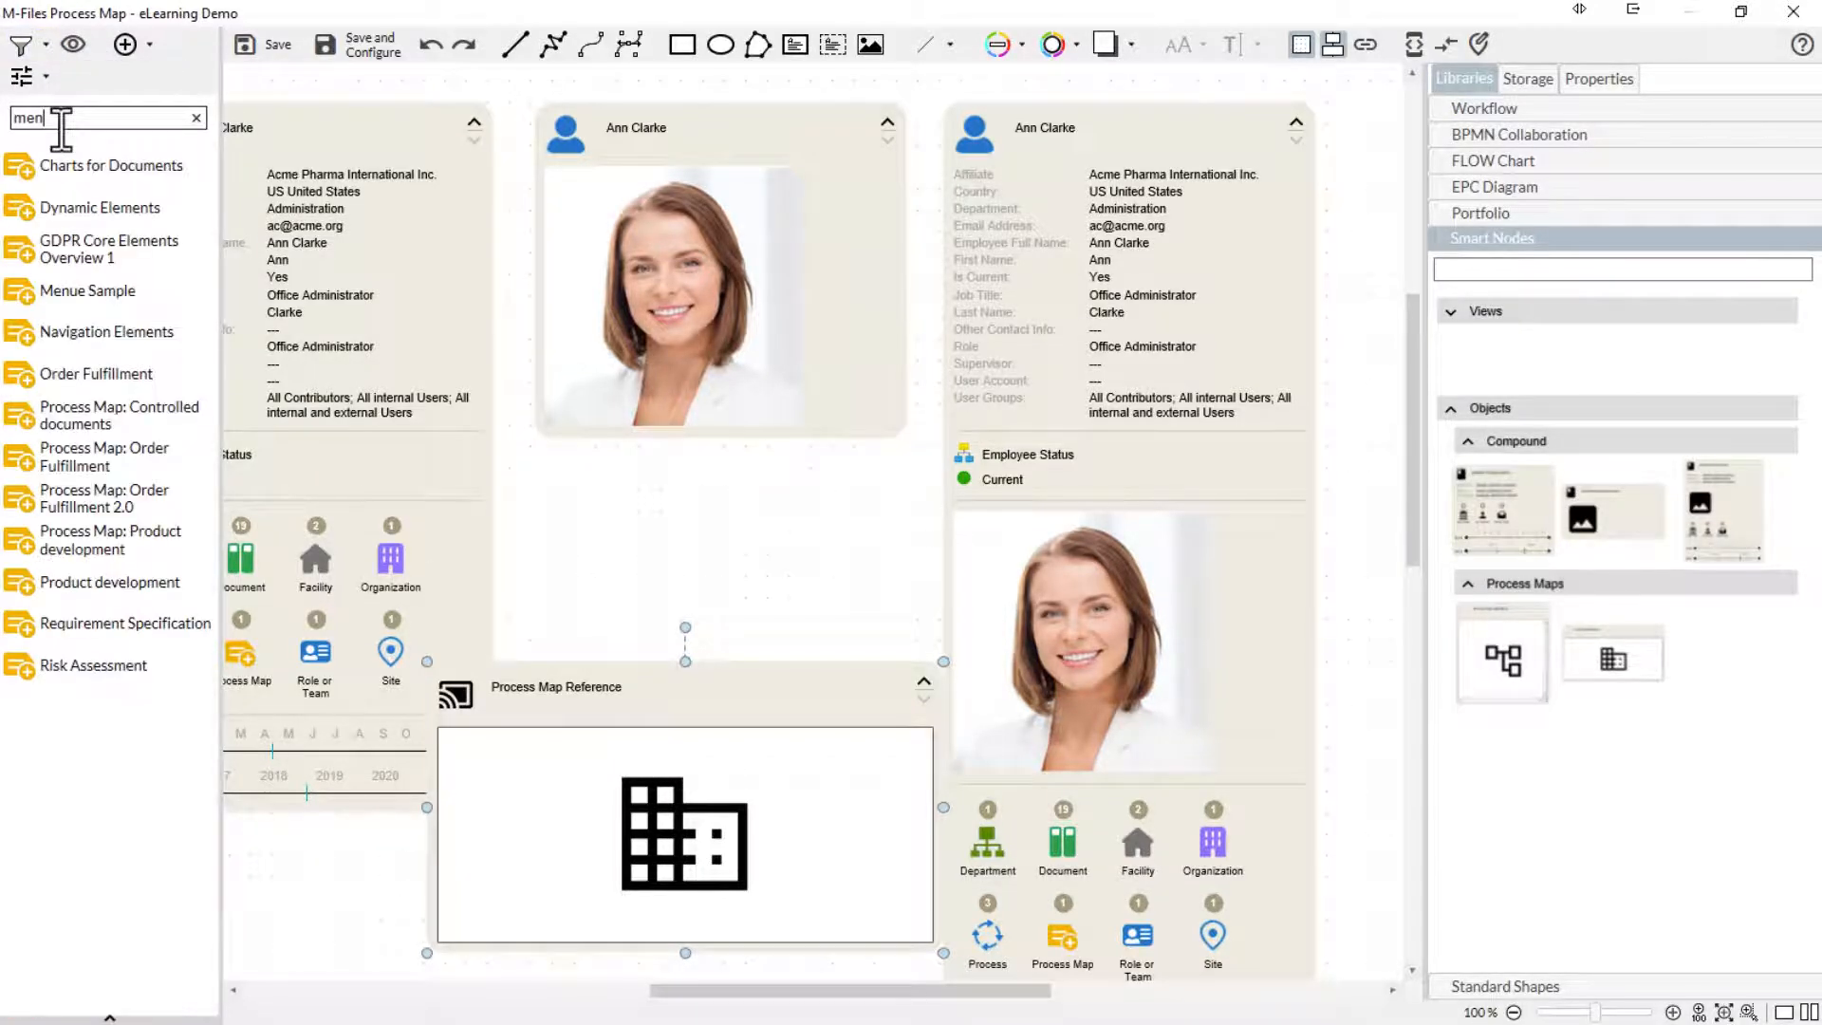
drag(61, 288, 577, 777)
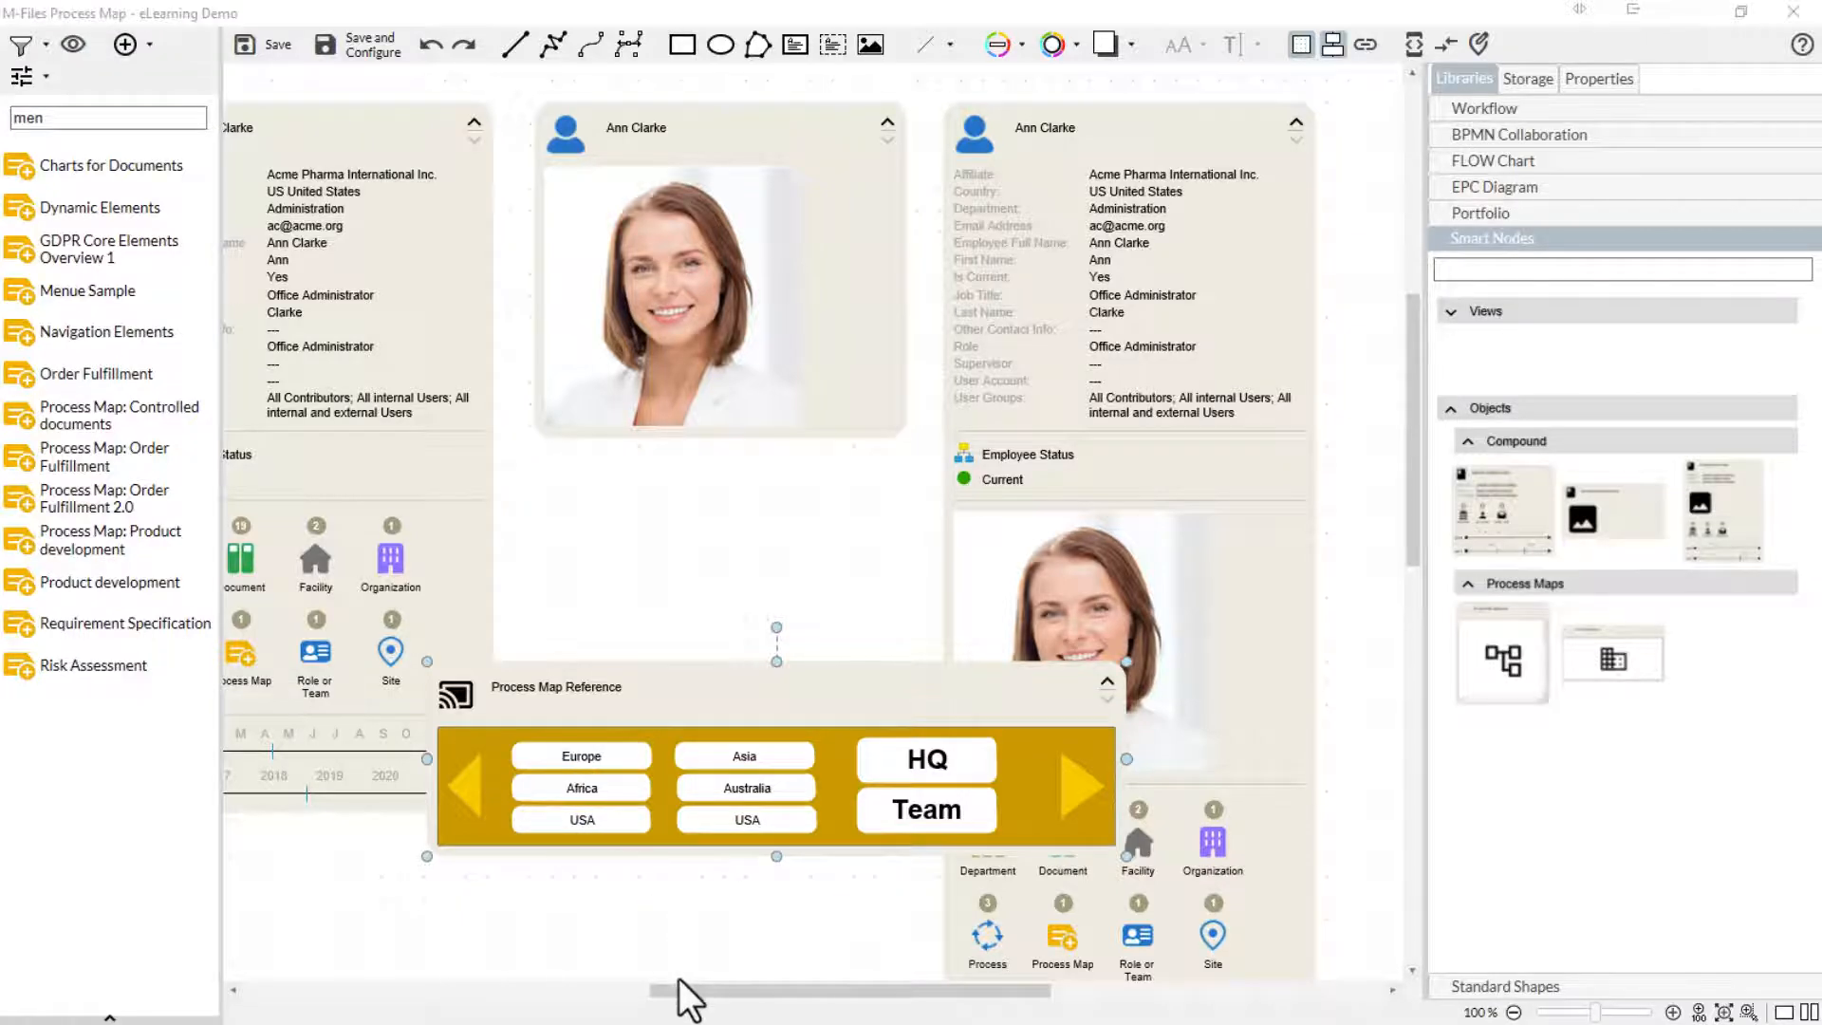
- Delete the Process Map Reference node that overlaps the person nodes
scroll(683, 993, left, 2)
scroll(598, 997, left, 4)
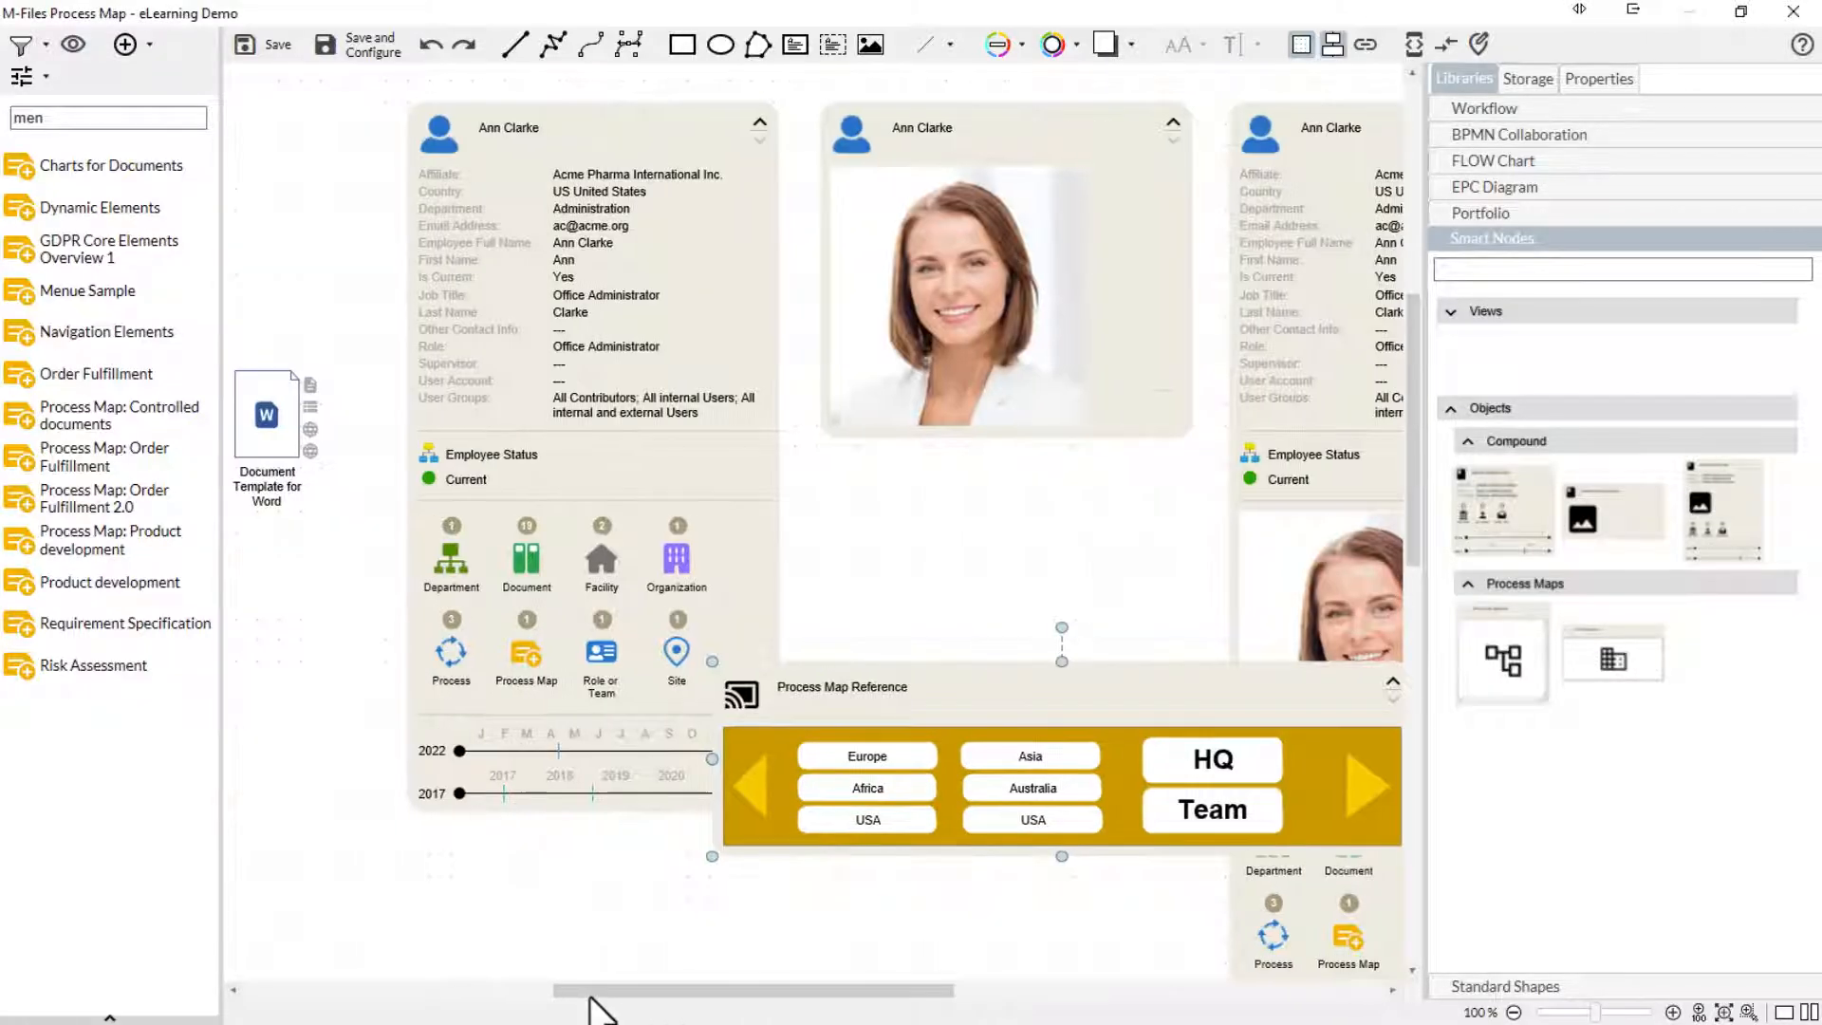
drag(616, 991, 639, 992)
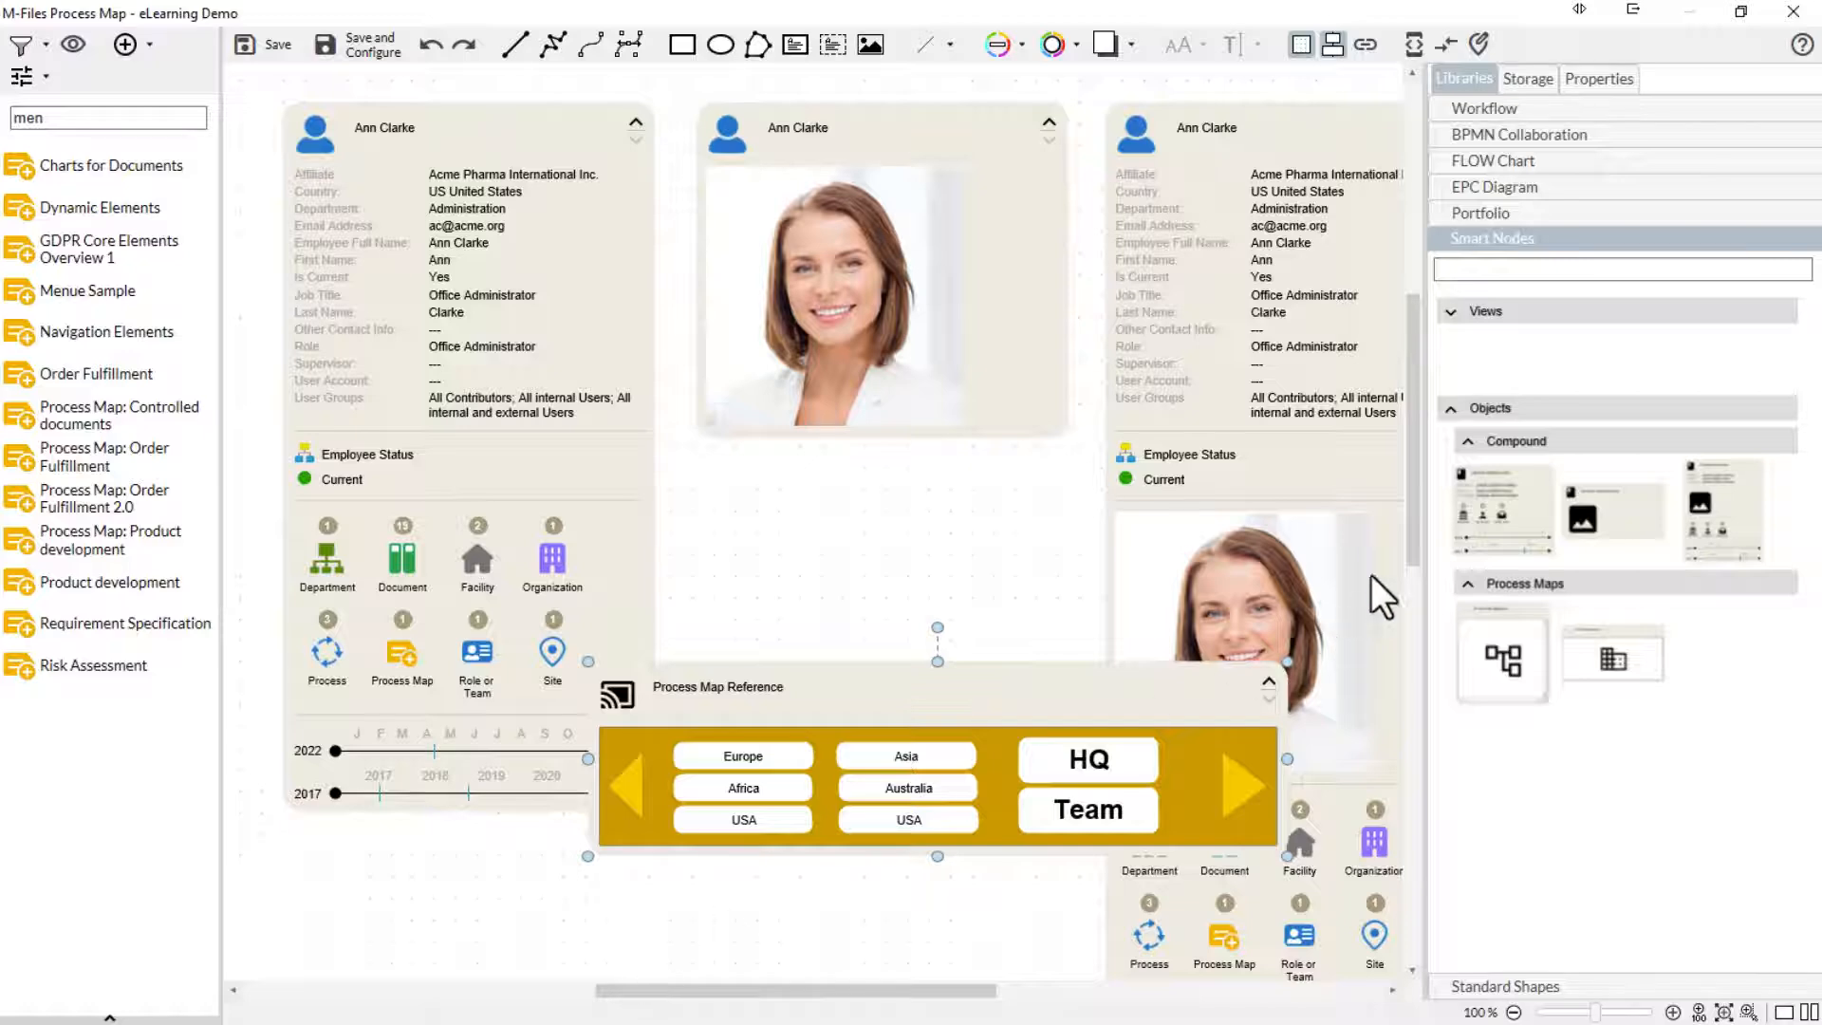
drag(1418, 509, 1415, 476)
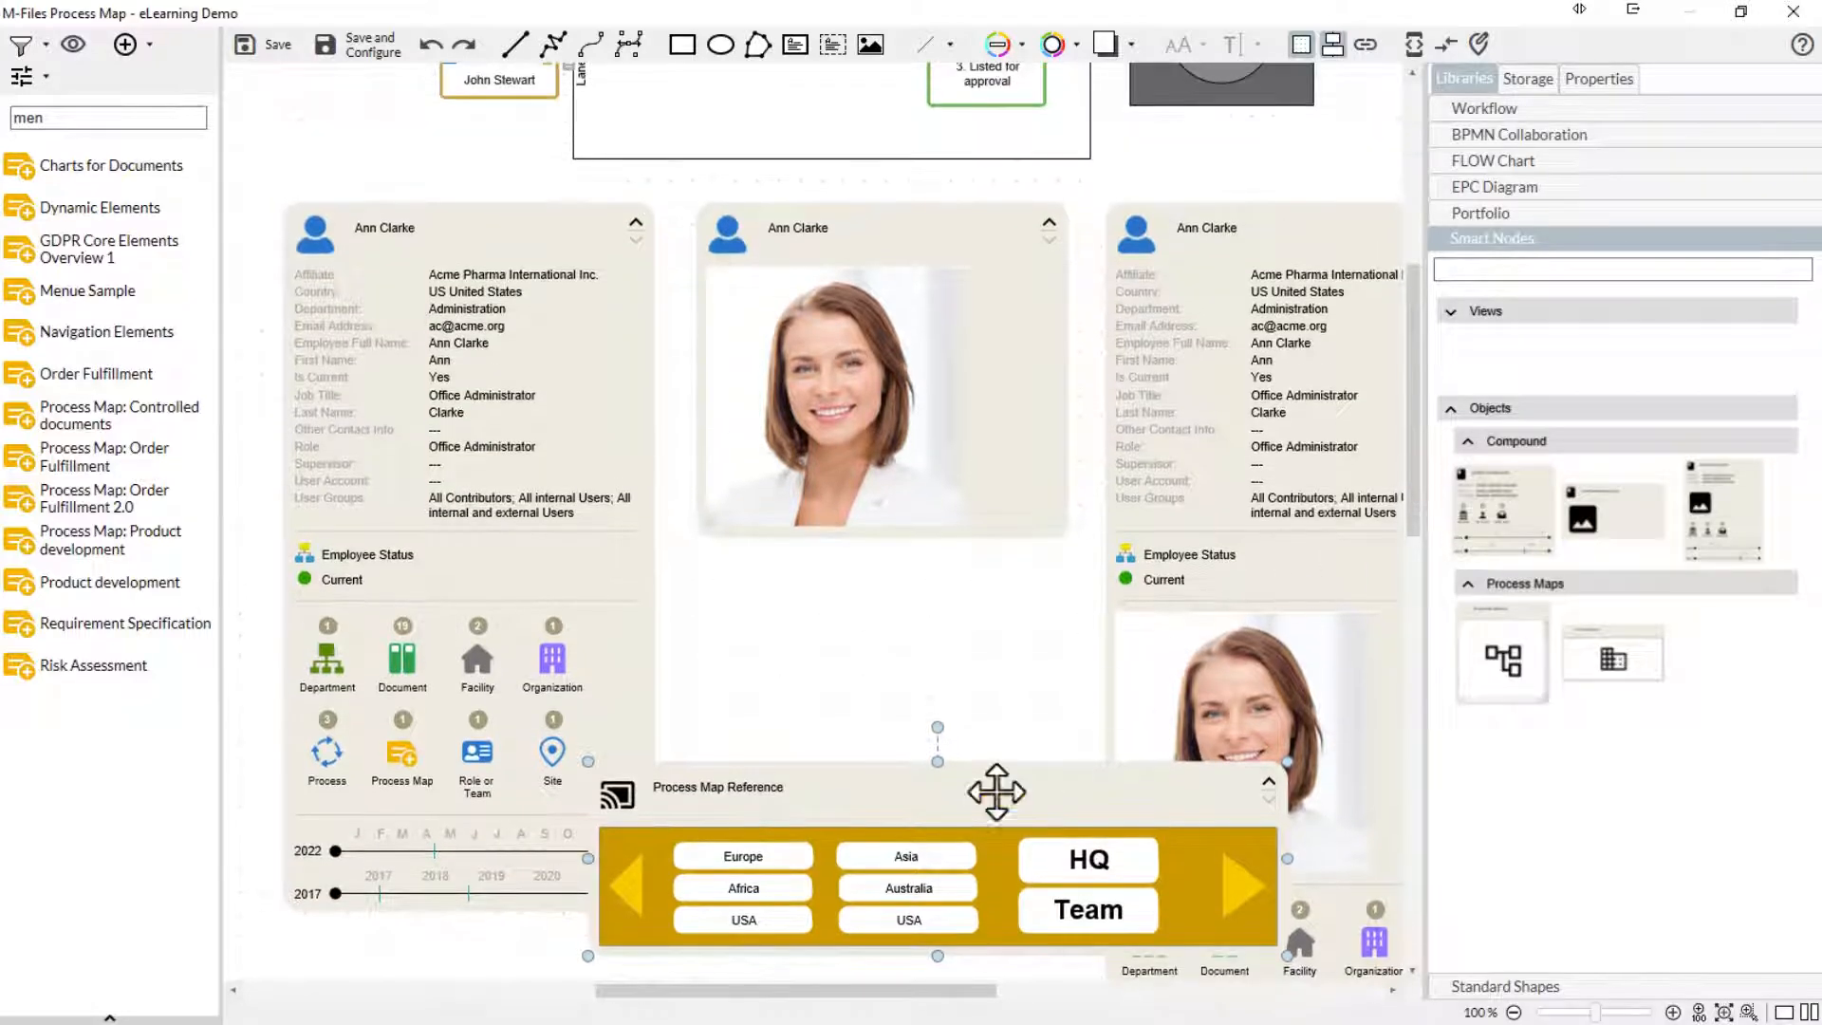
key(Delete)
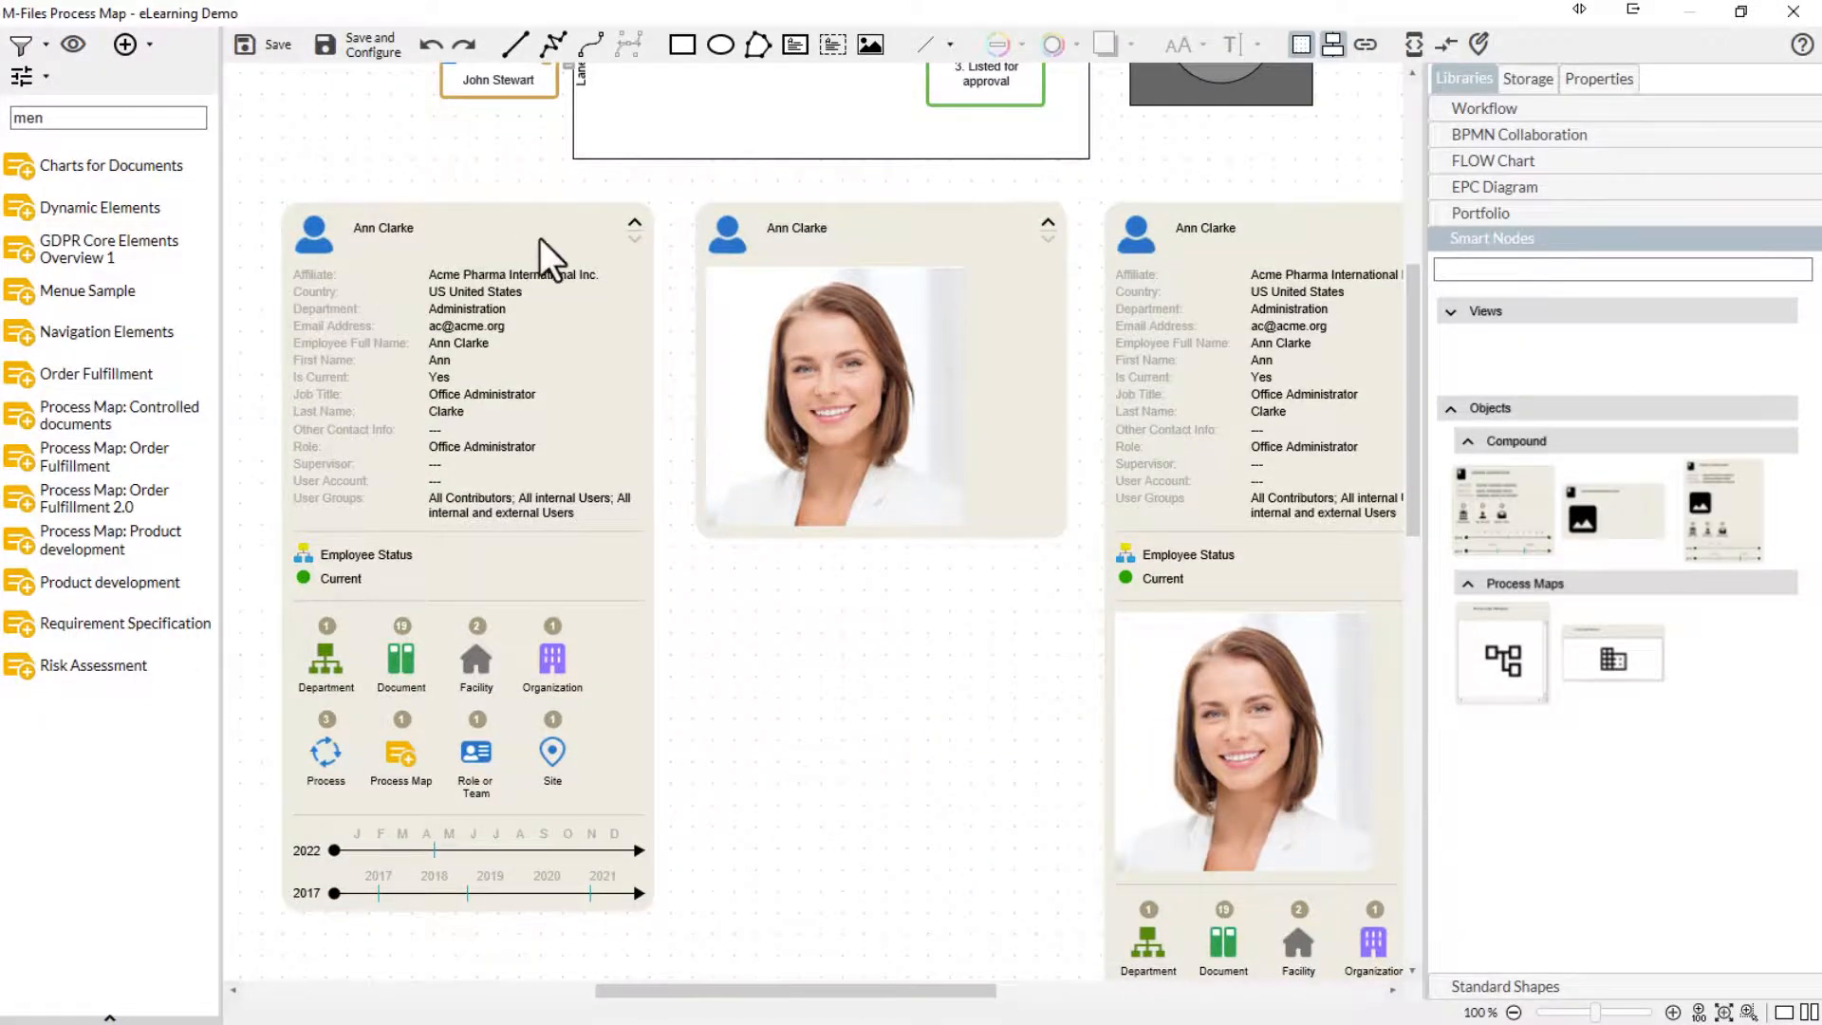
- Expand the first person node level by level to show its relations, this year's history timeline and the timeline for earlier years
click(605, 233)
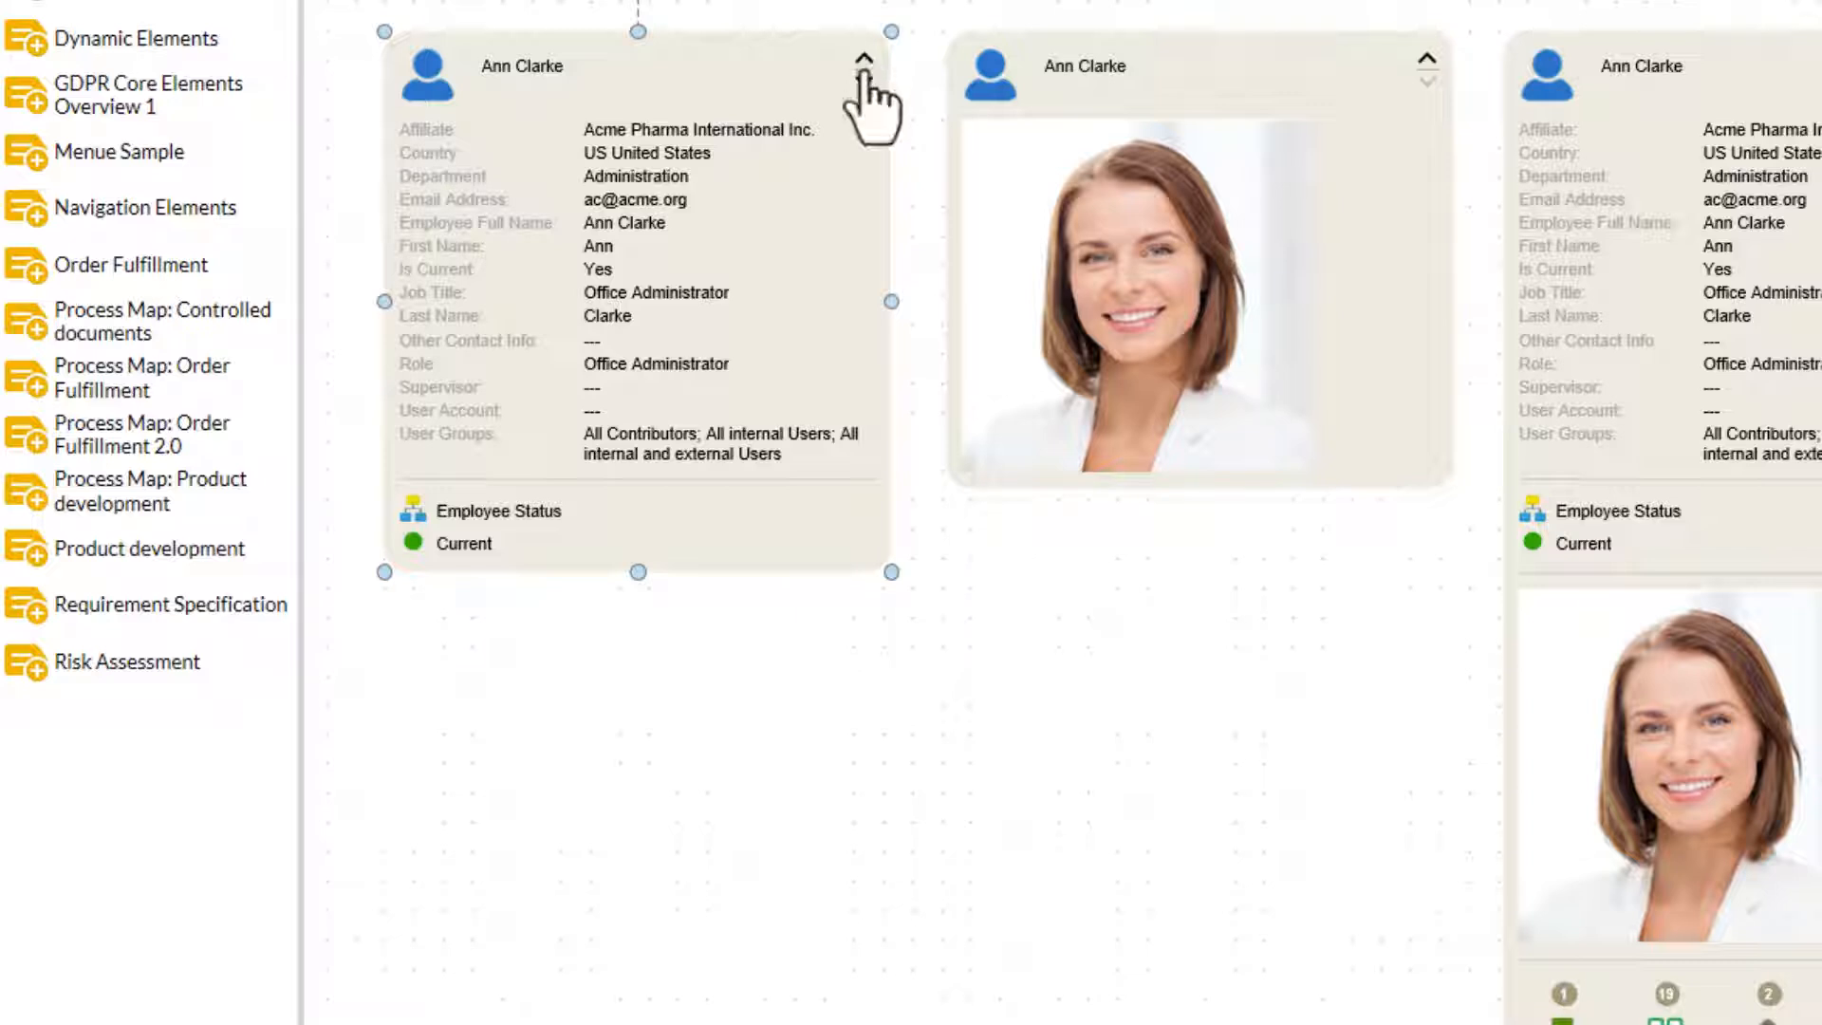
click(863, 82)
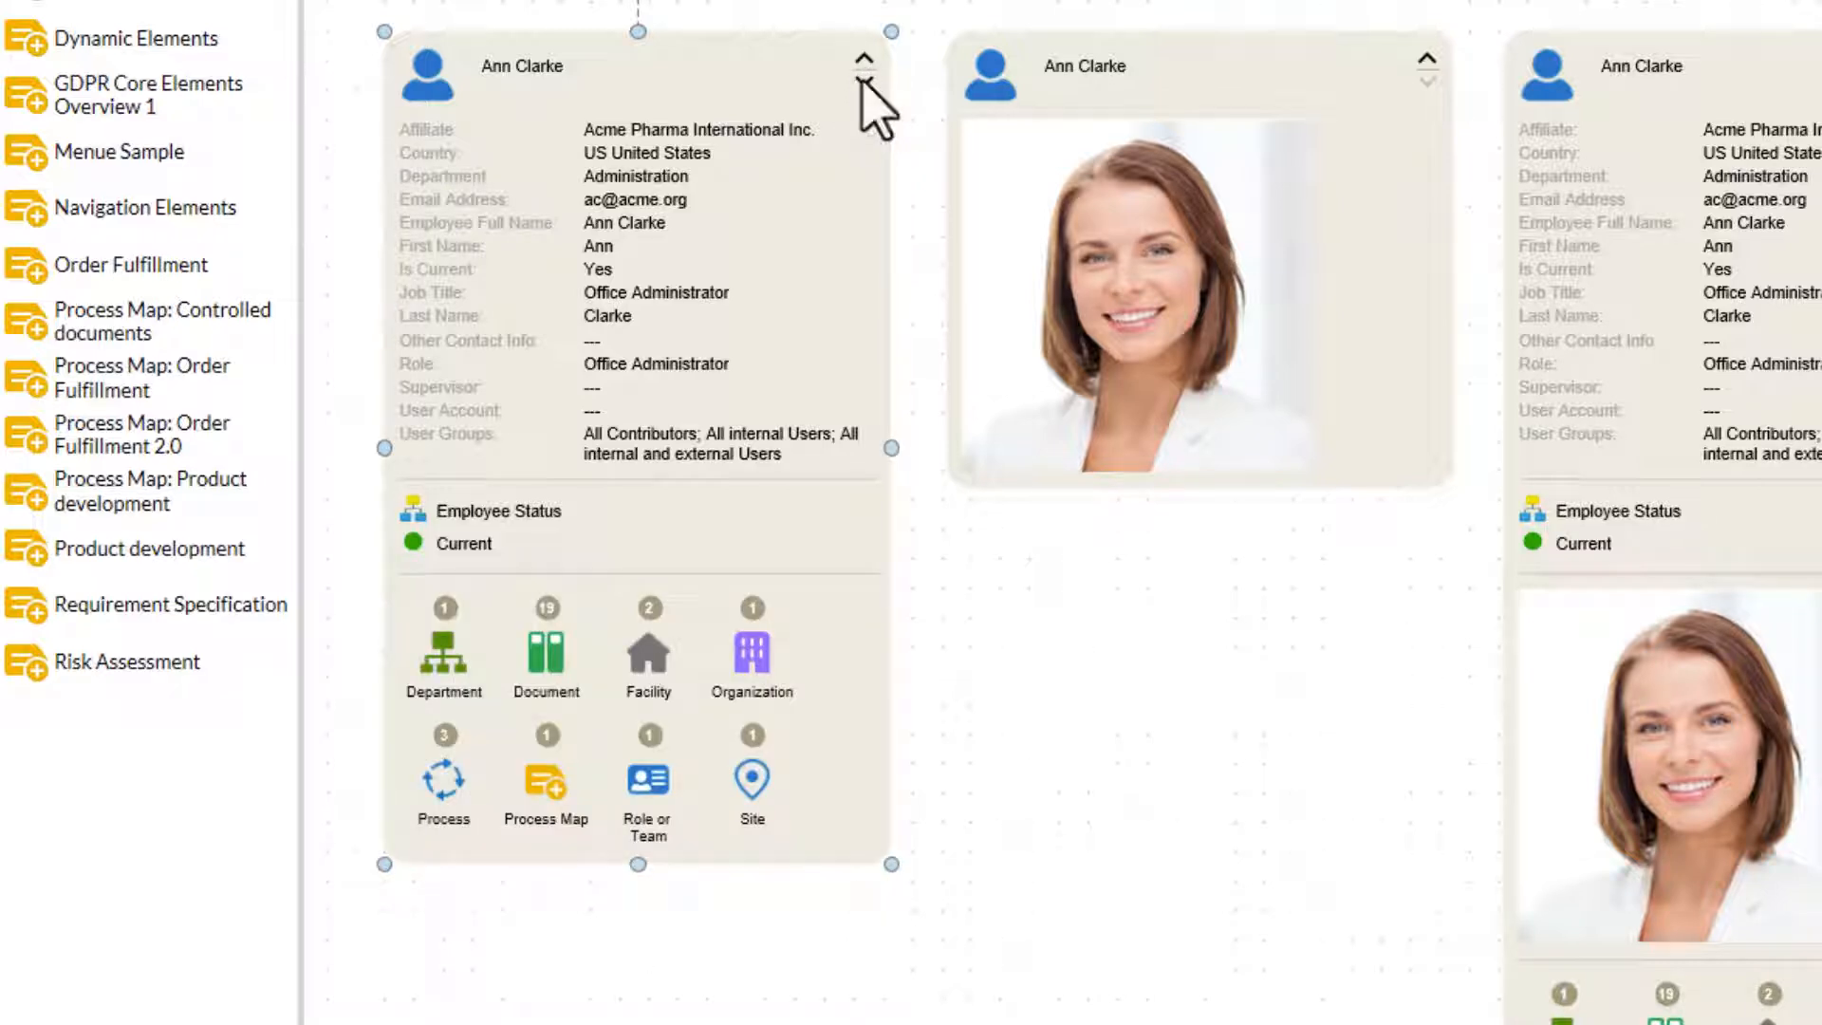
click(863, 83)
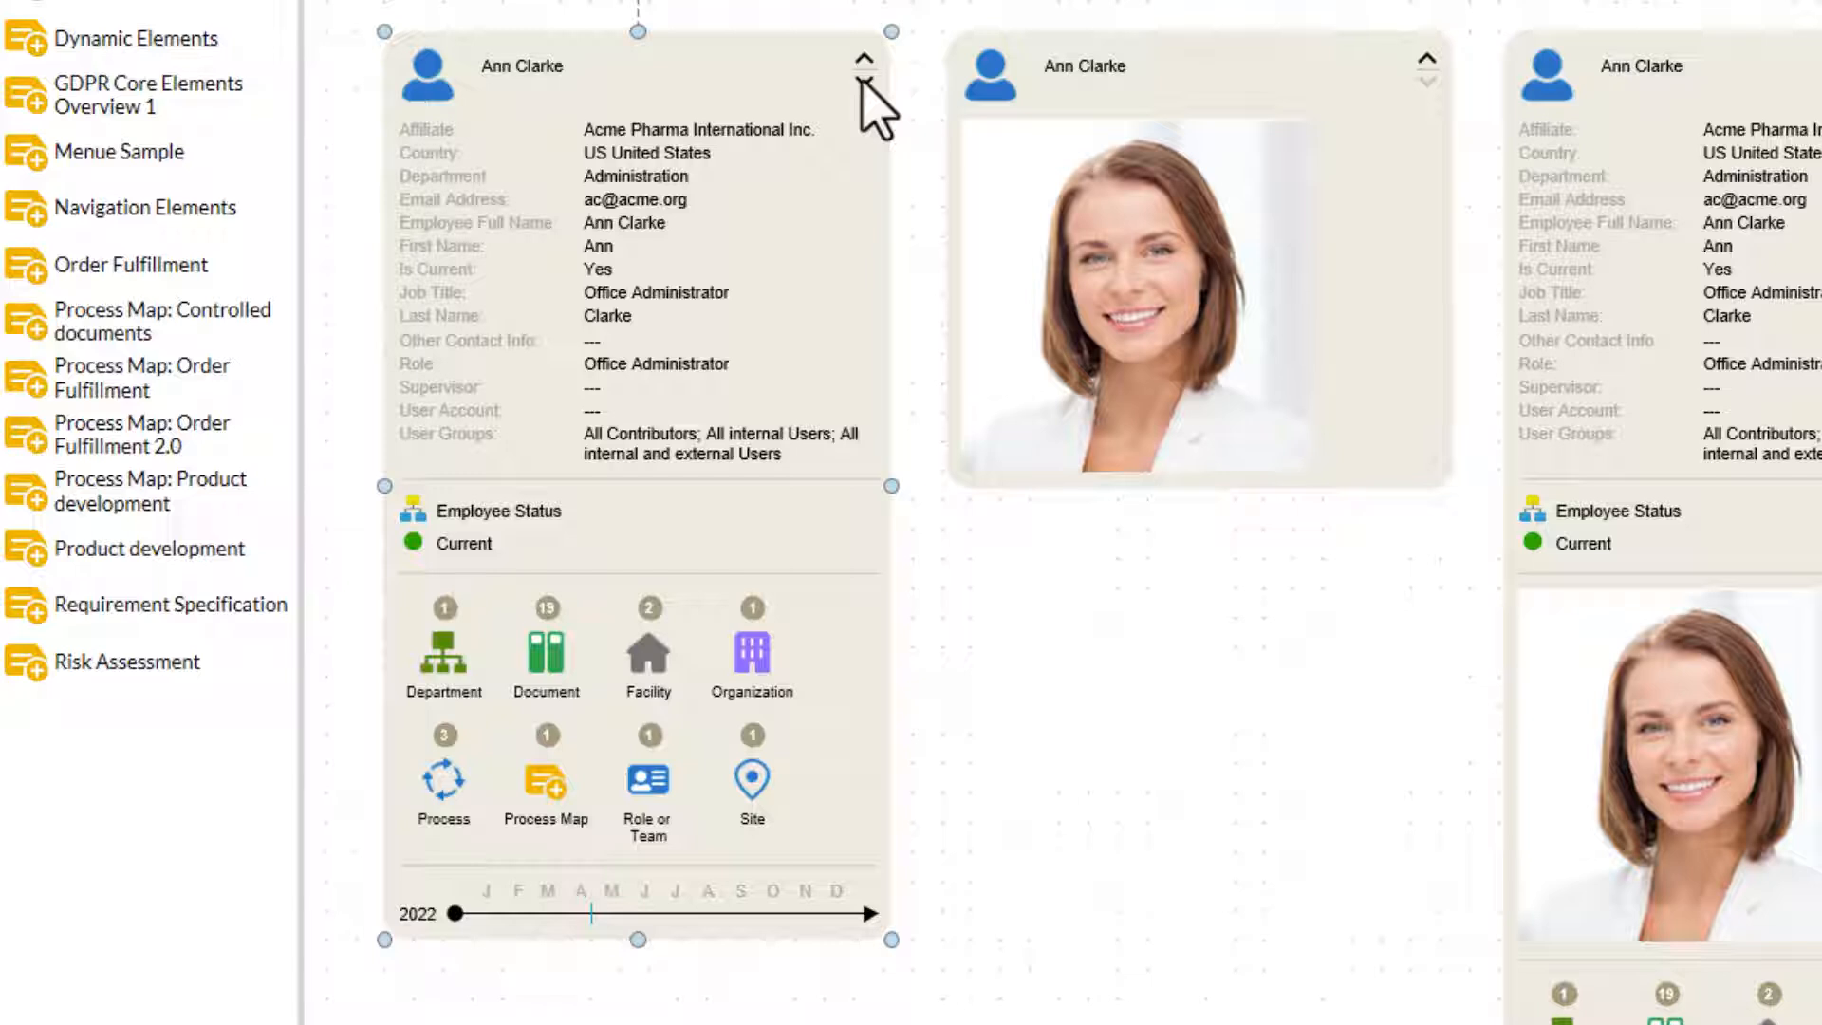
click(862, 81)
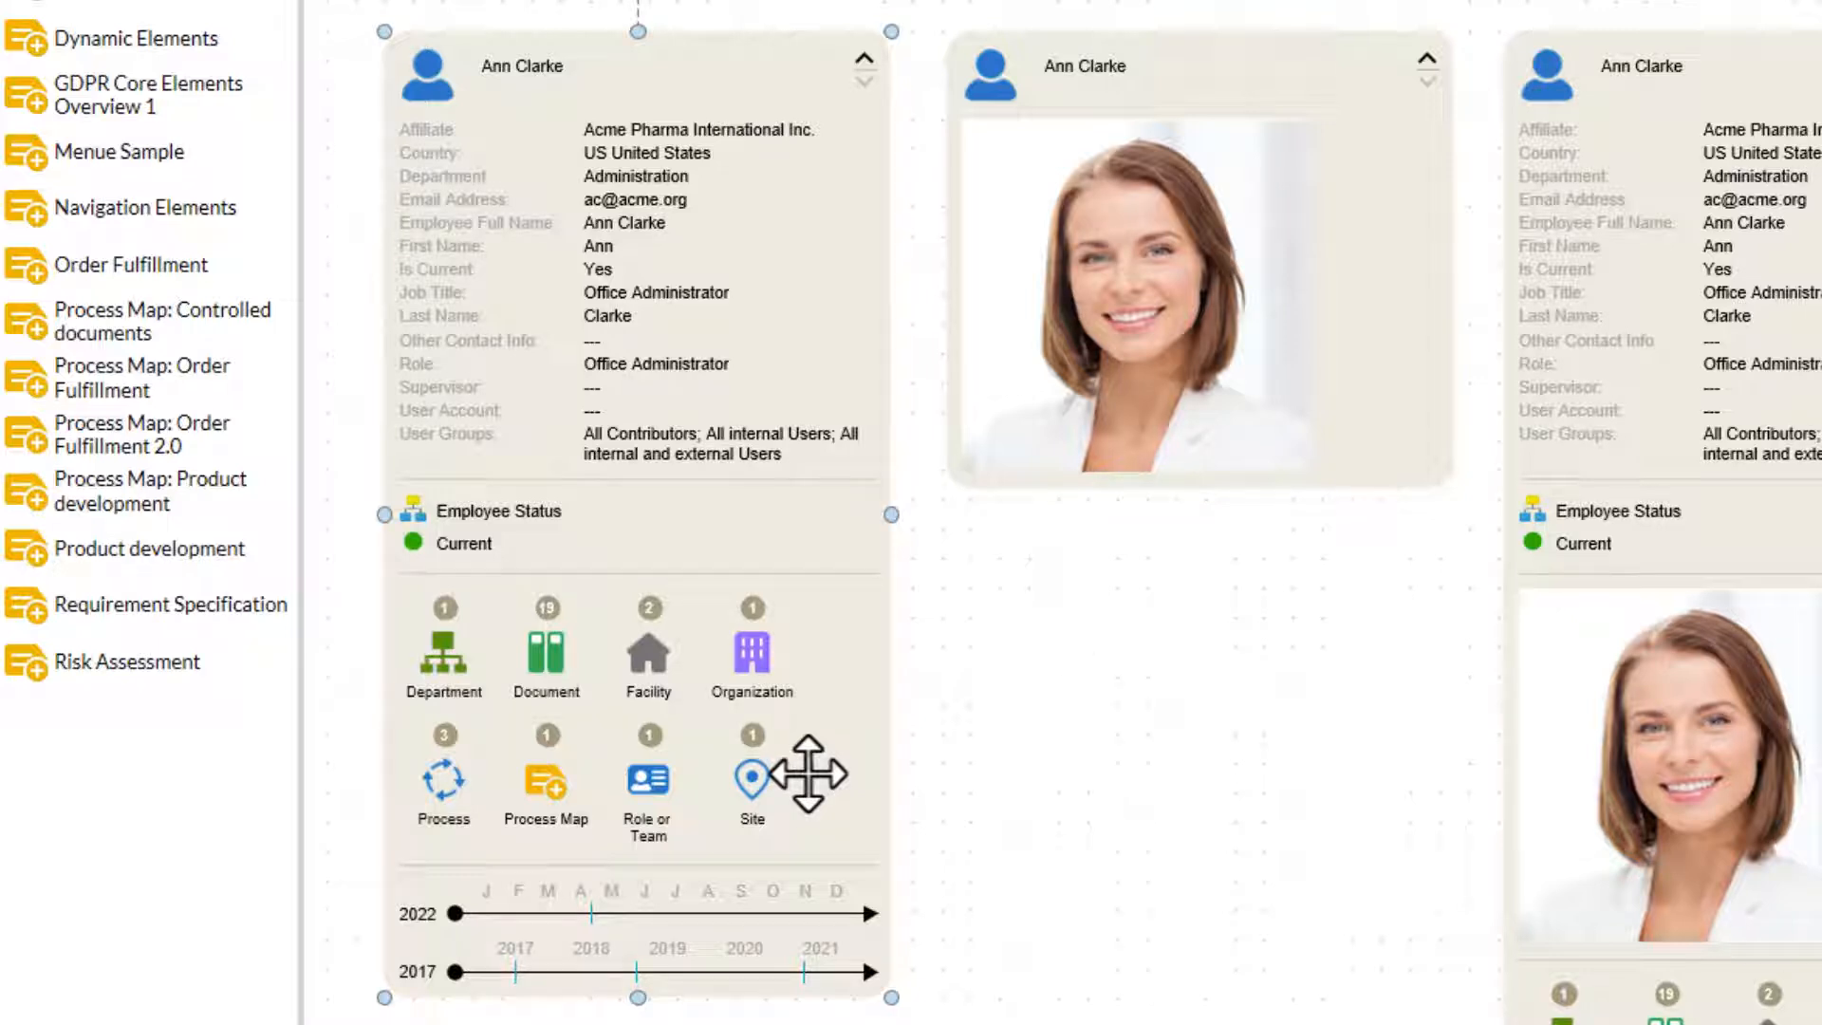
- Examine the person node's related objects, and view its version history from the marker on the 2022 timeline
mouse_move(655, 669)
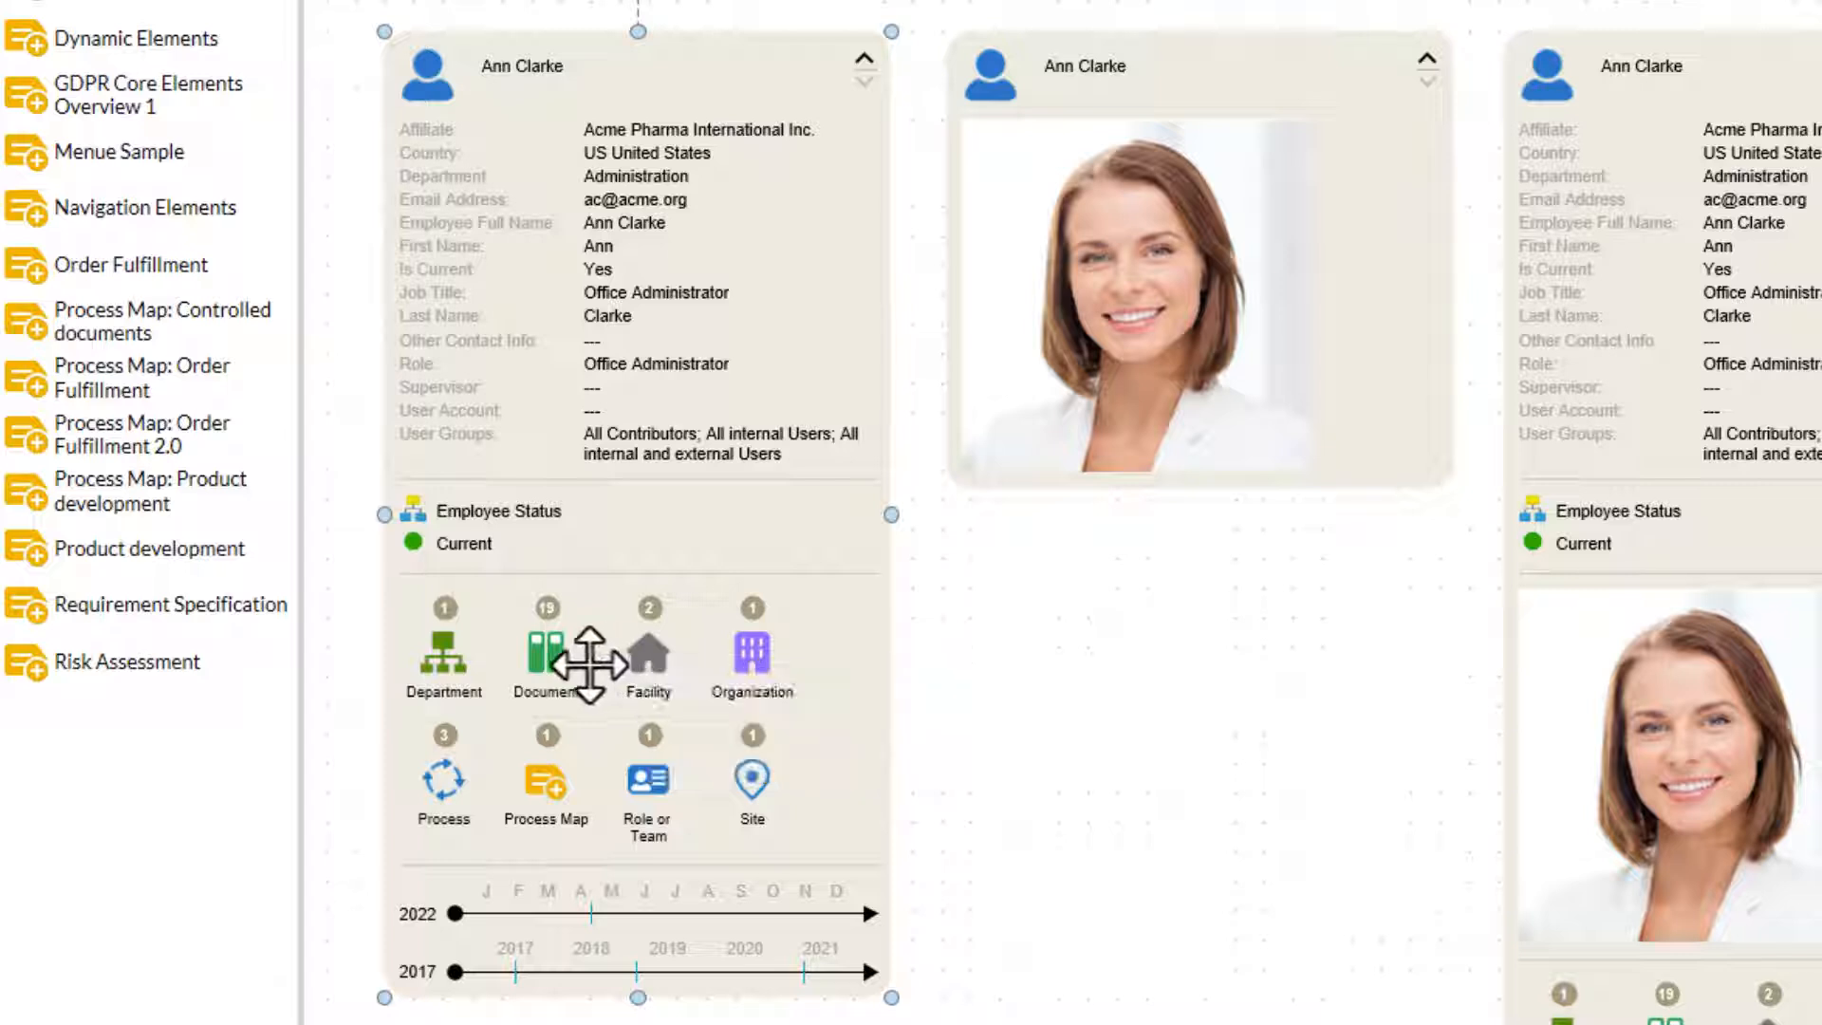
mouse_move(535, 663)
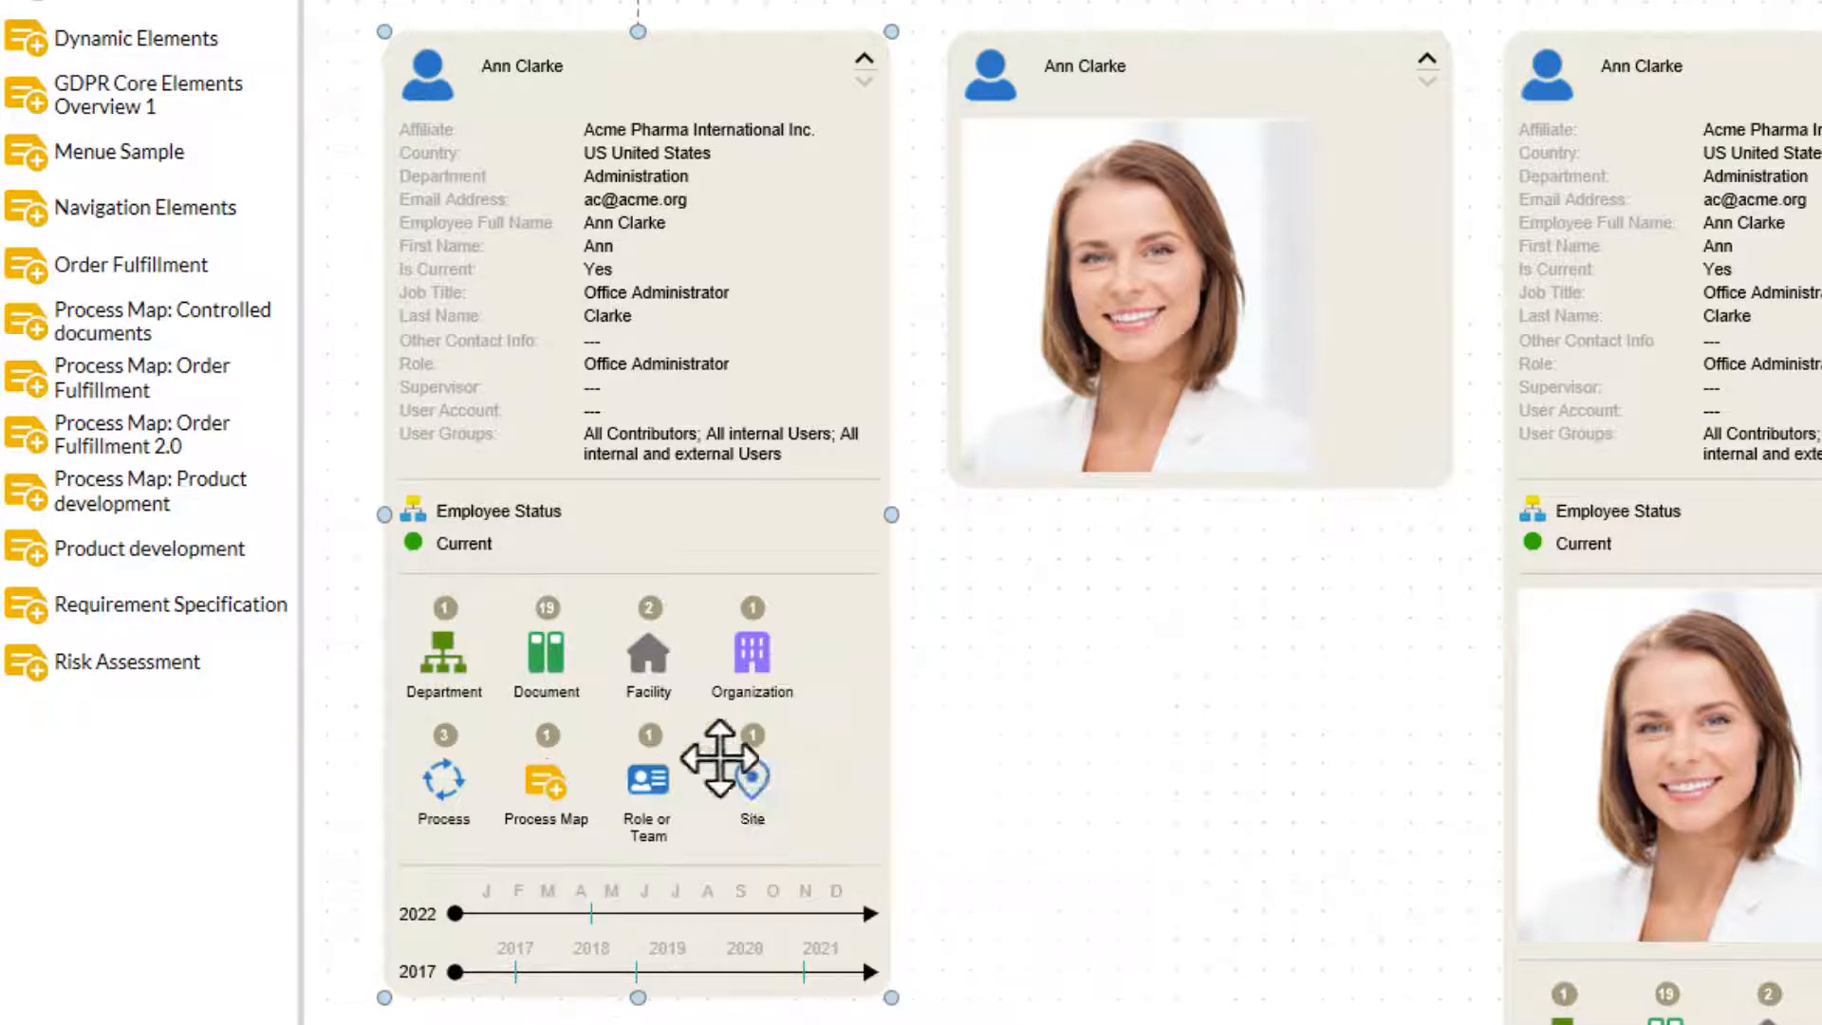
mouse_move(740, 767)
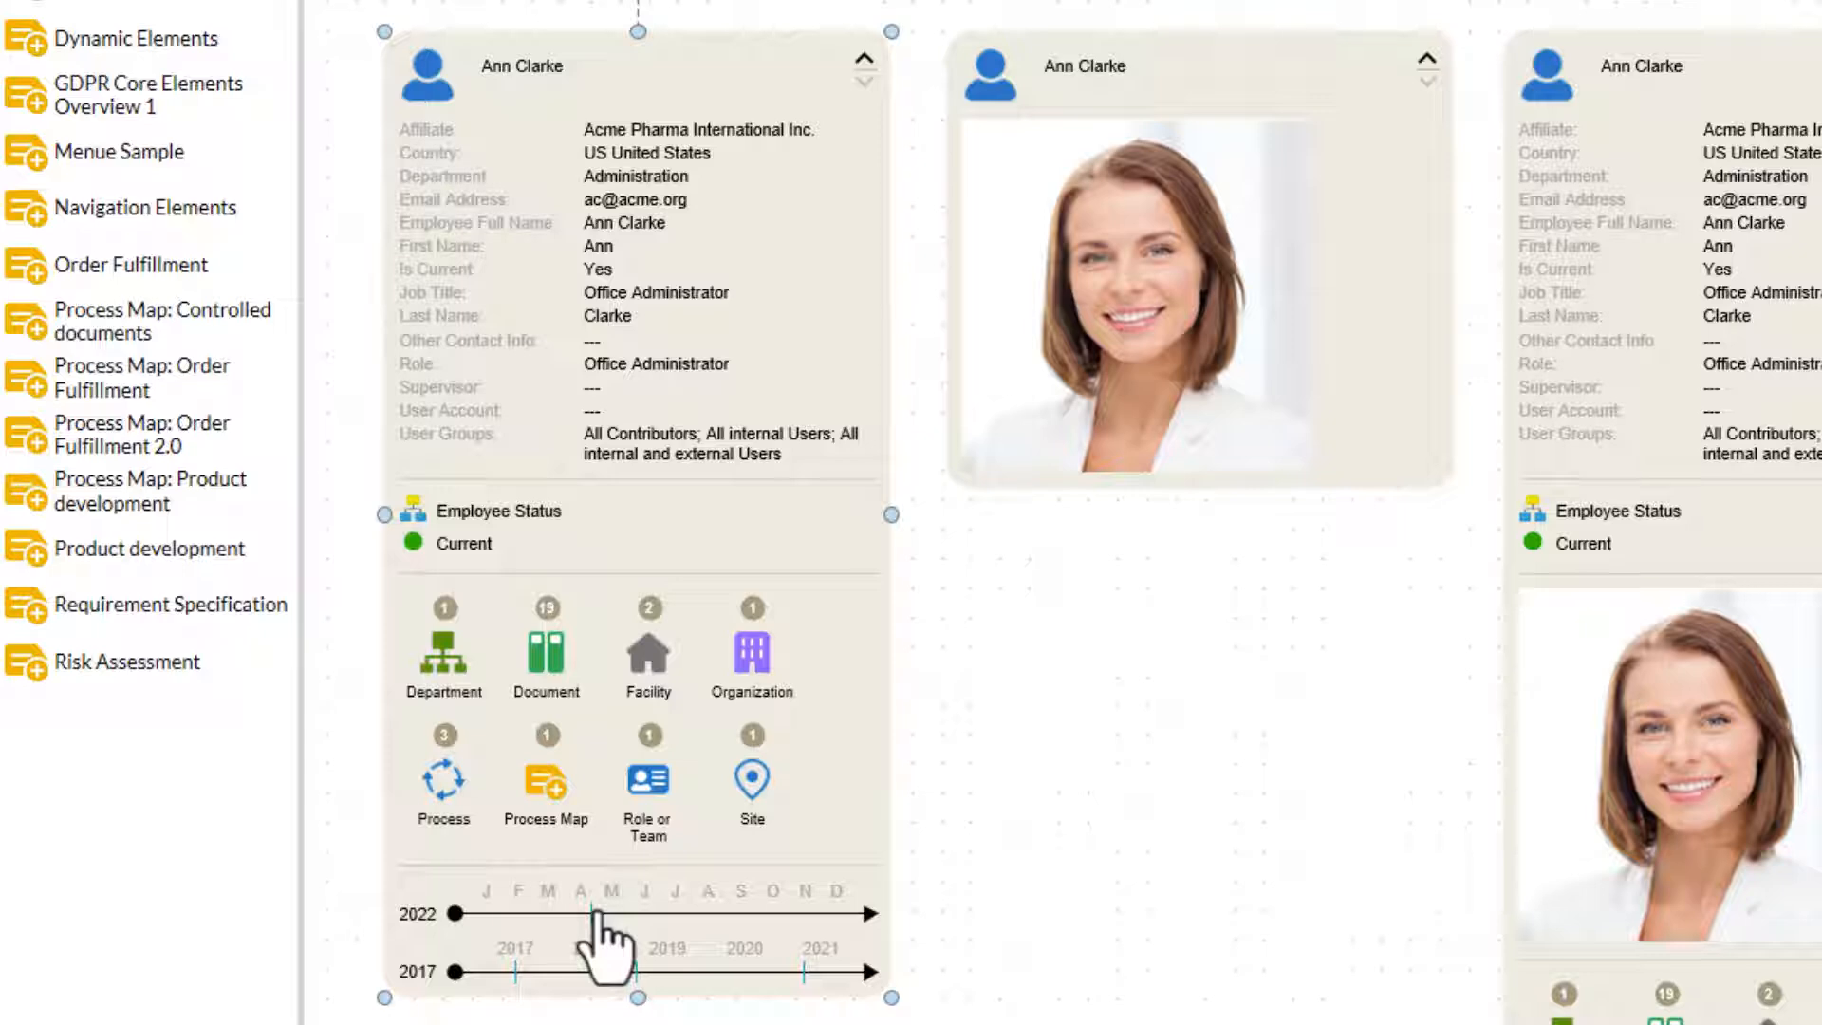
click(591, 915)
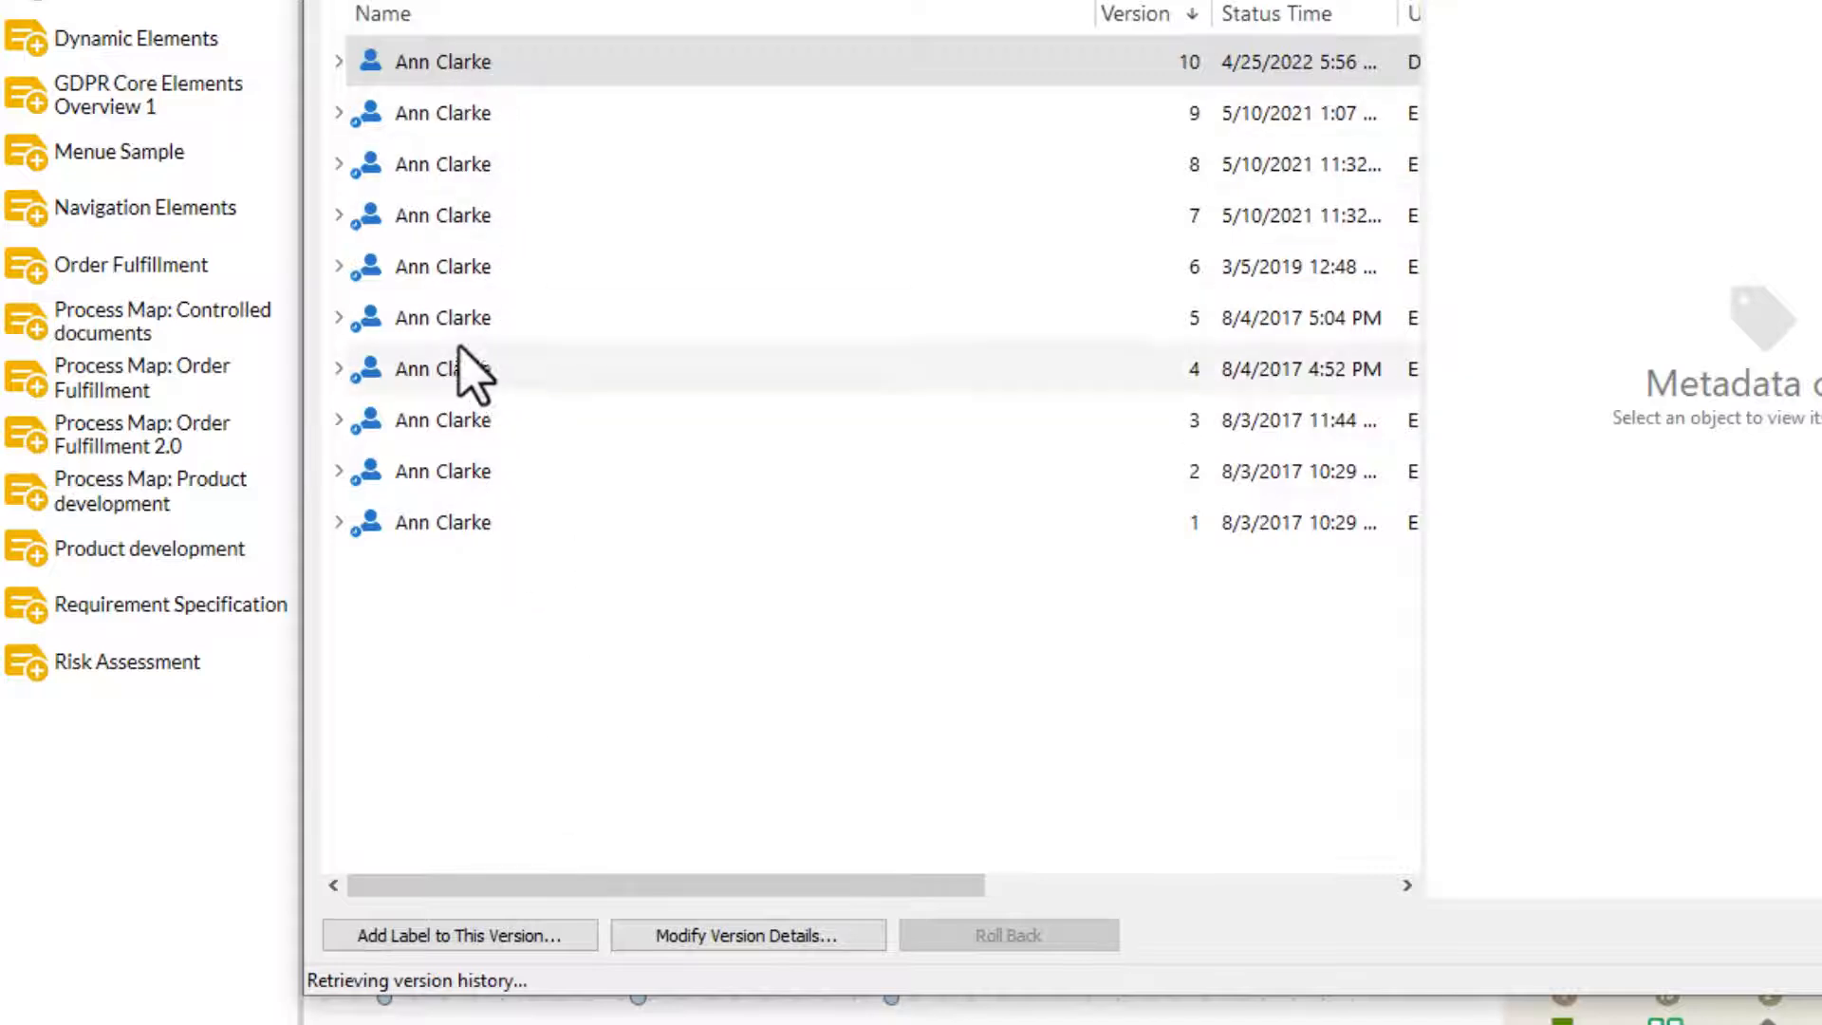
key(Escape)
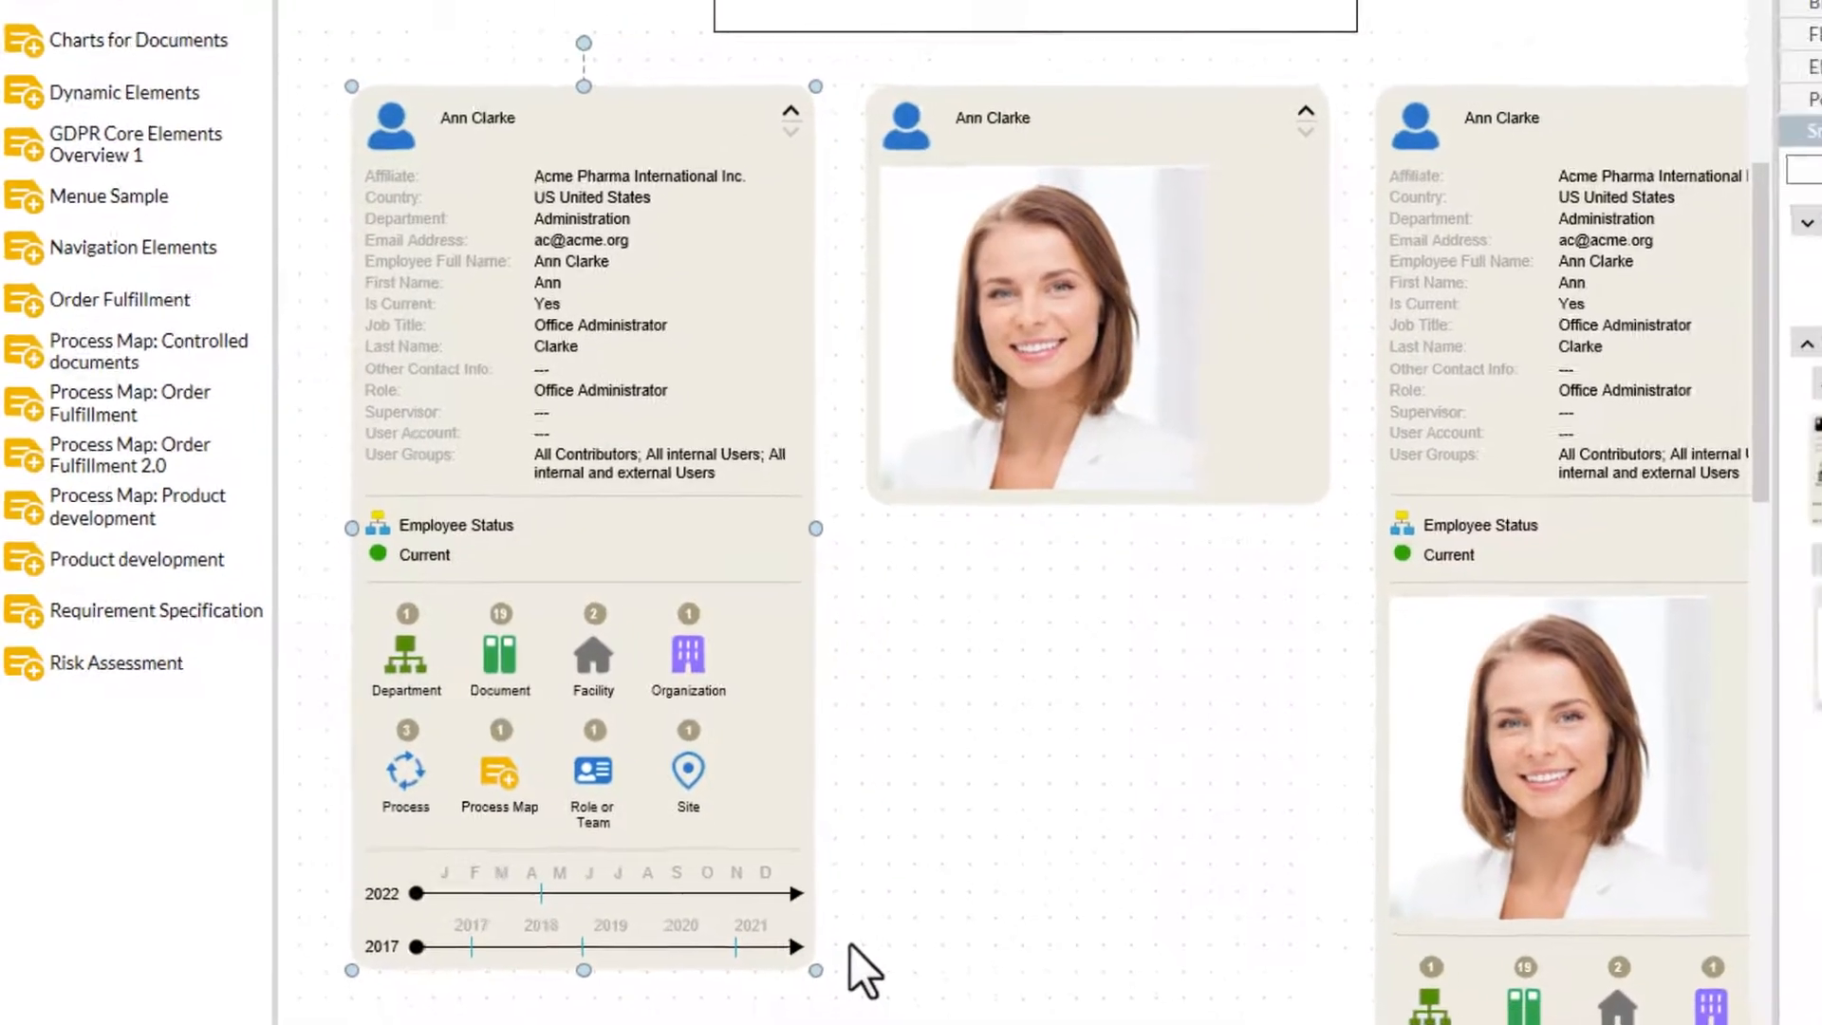
click(851, 943)
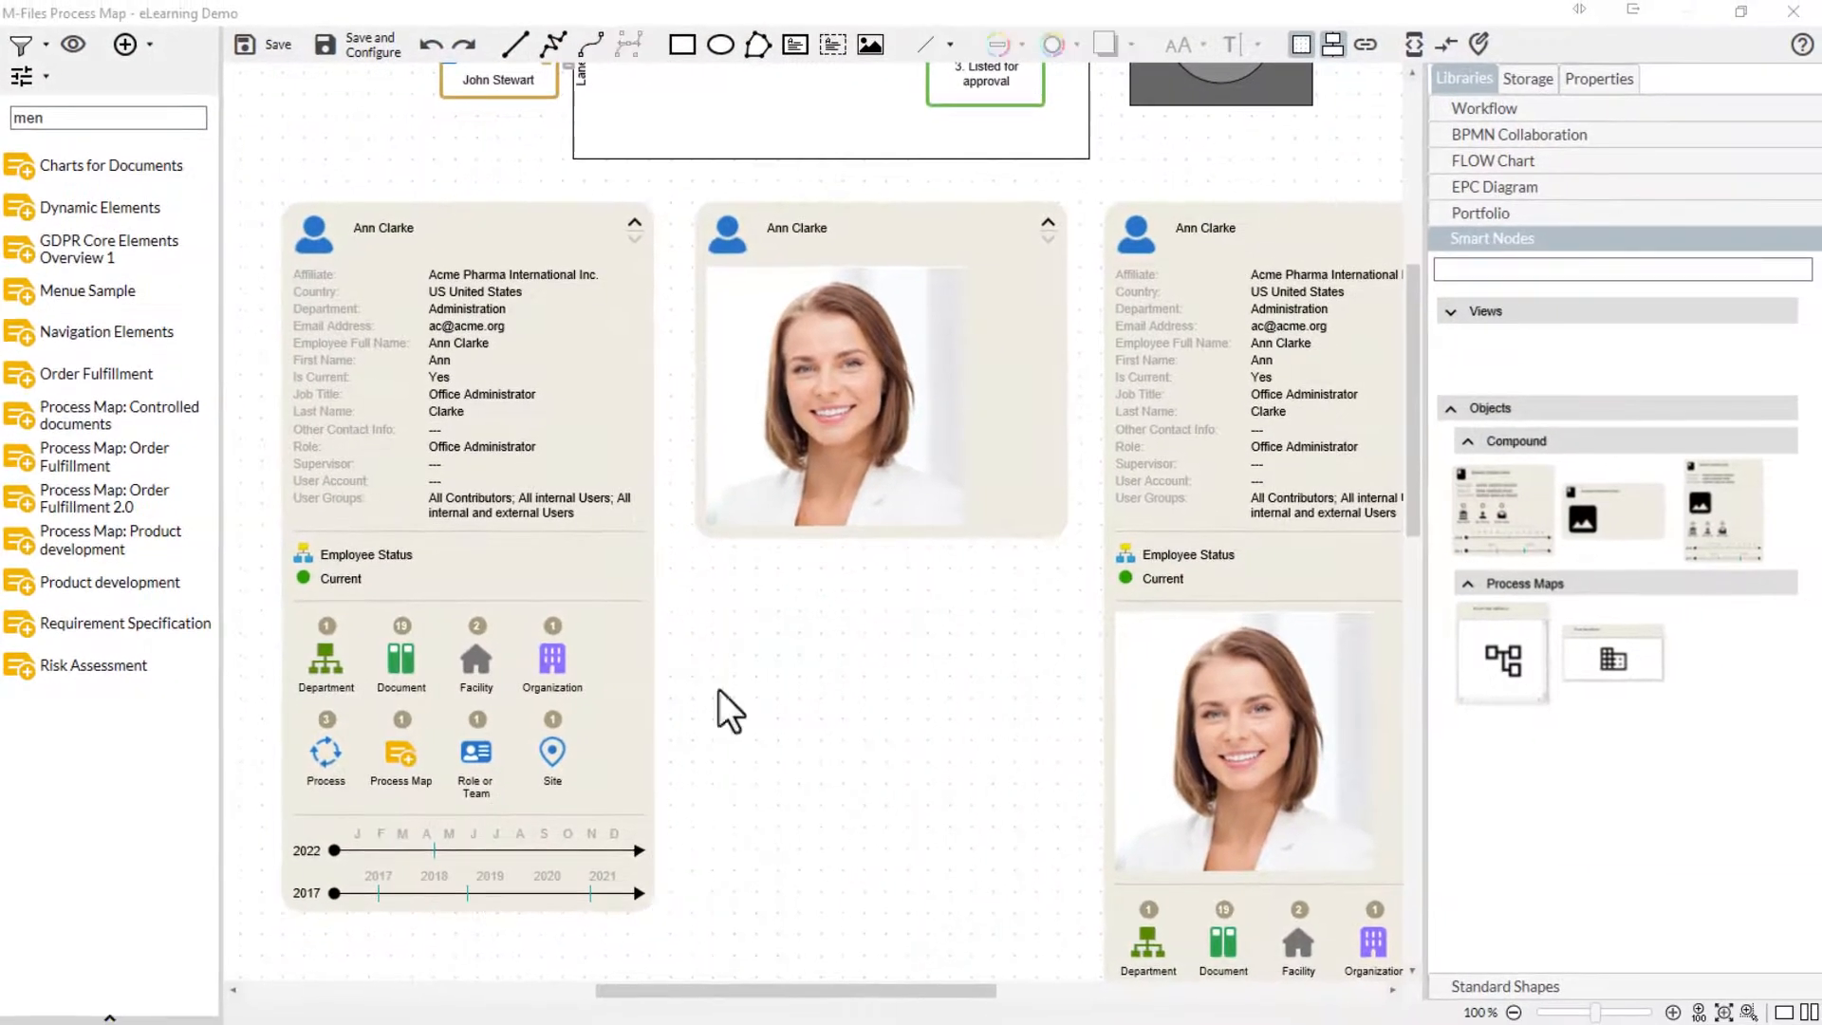
- Move the person node with history timelines to an empty canvas area and show its general Smart Node properties
drag(1139, 332, 1322, 669)
drag(1412, 506, 1409, 585)
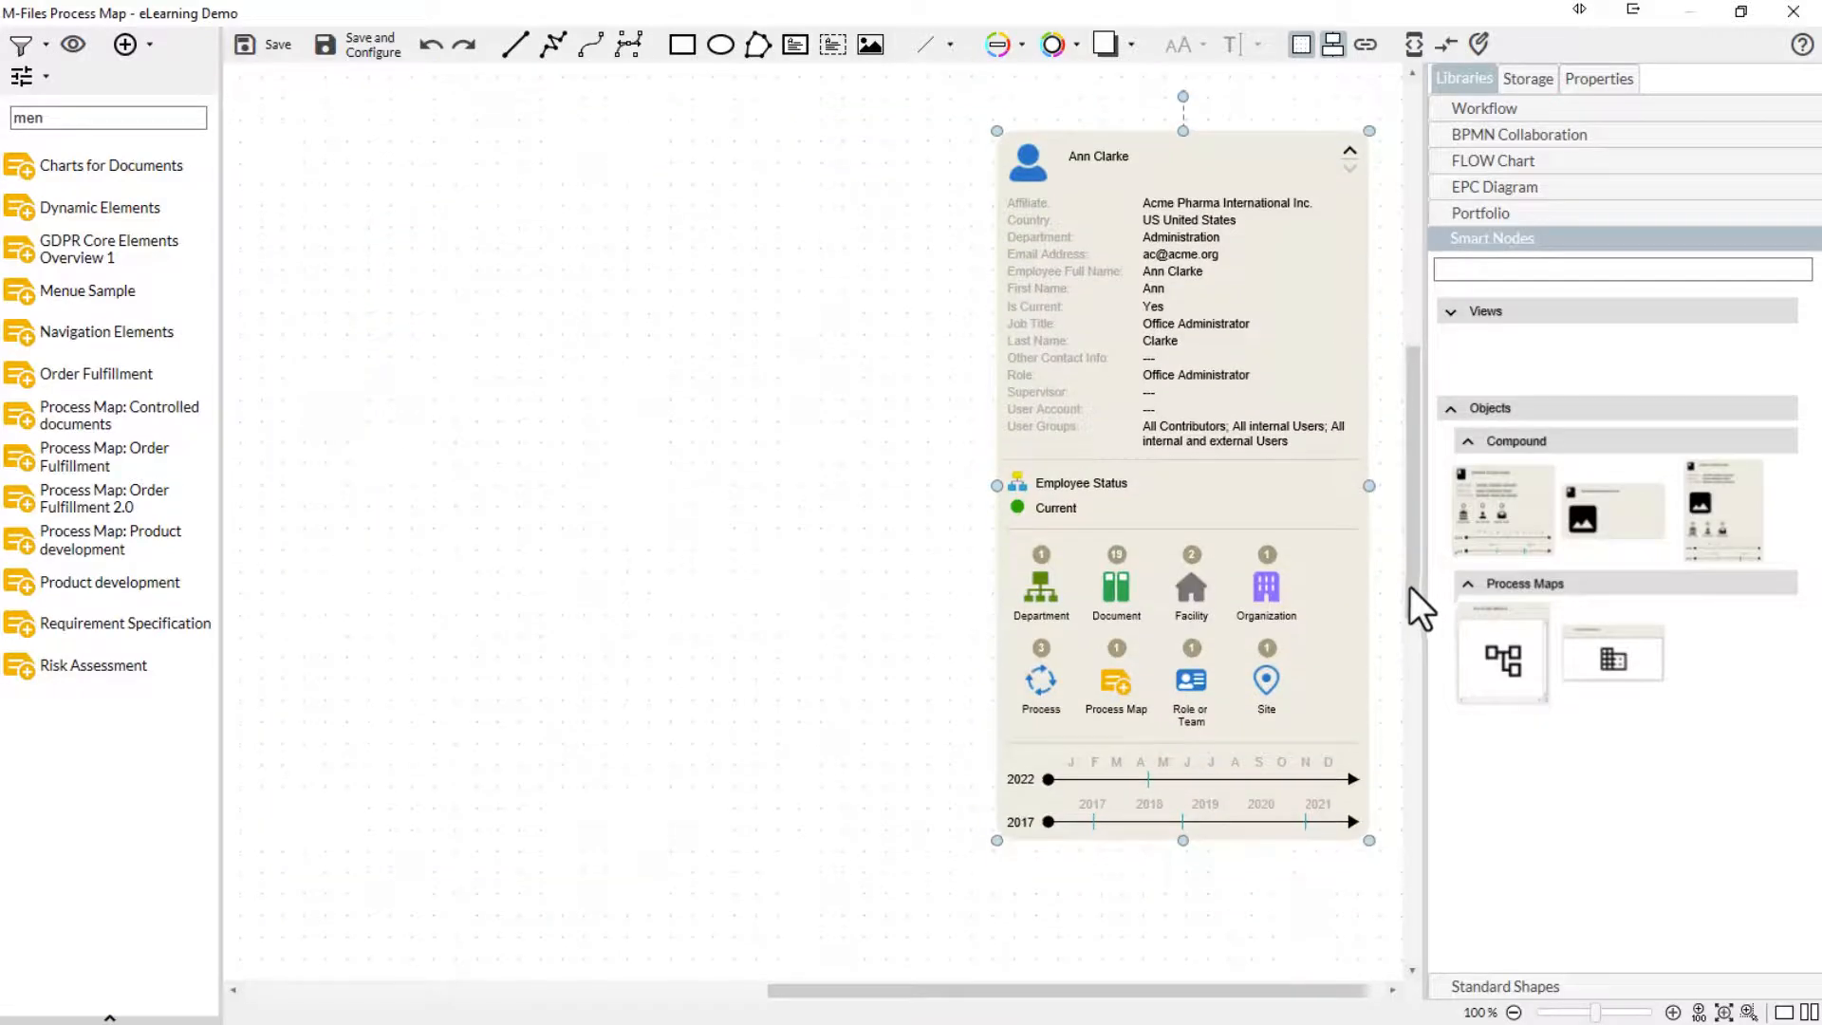
click(1614, 91)
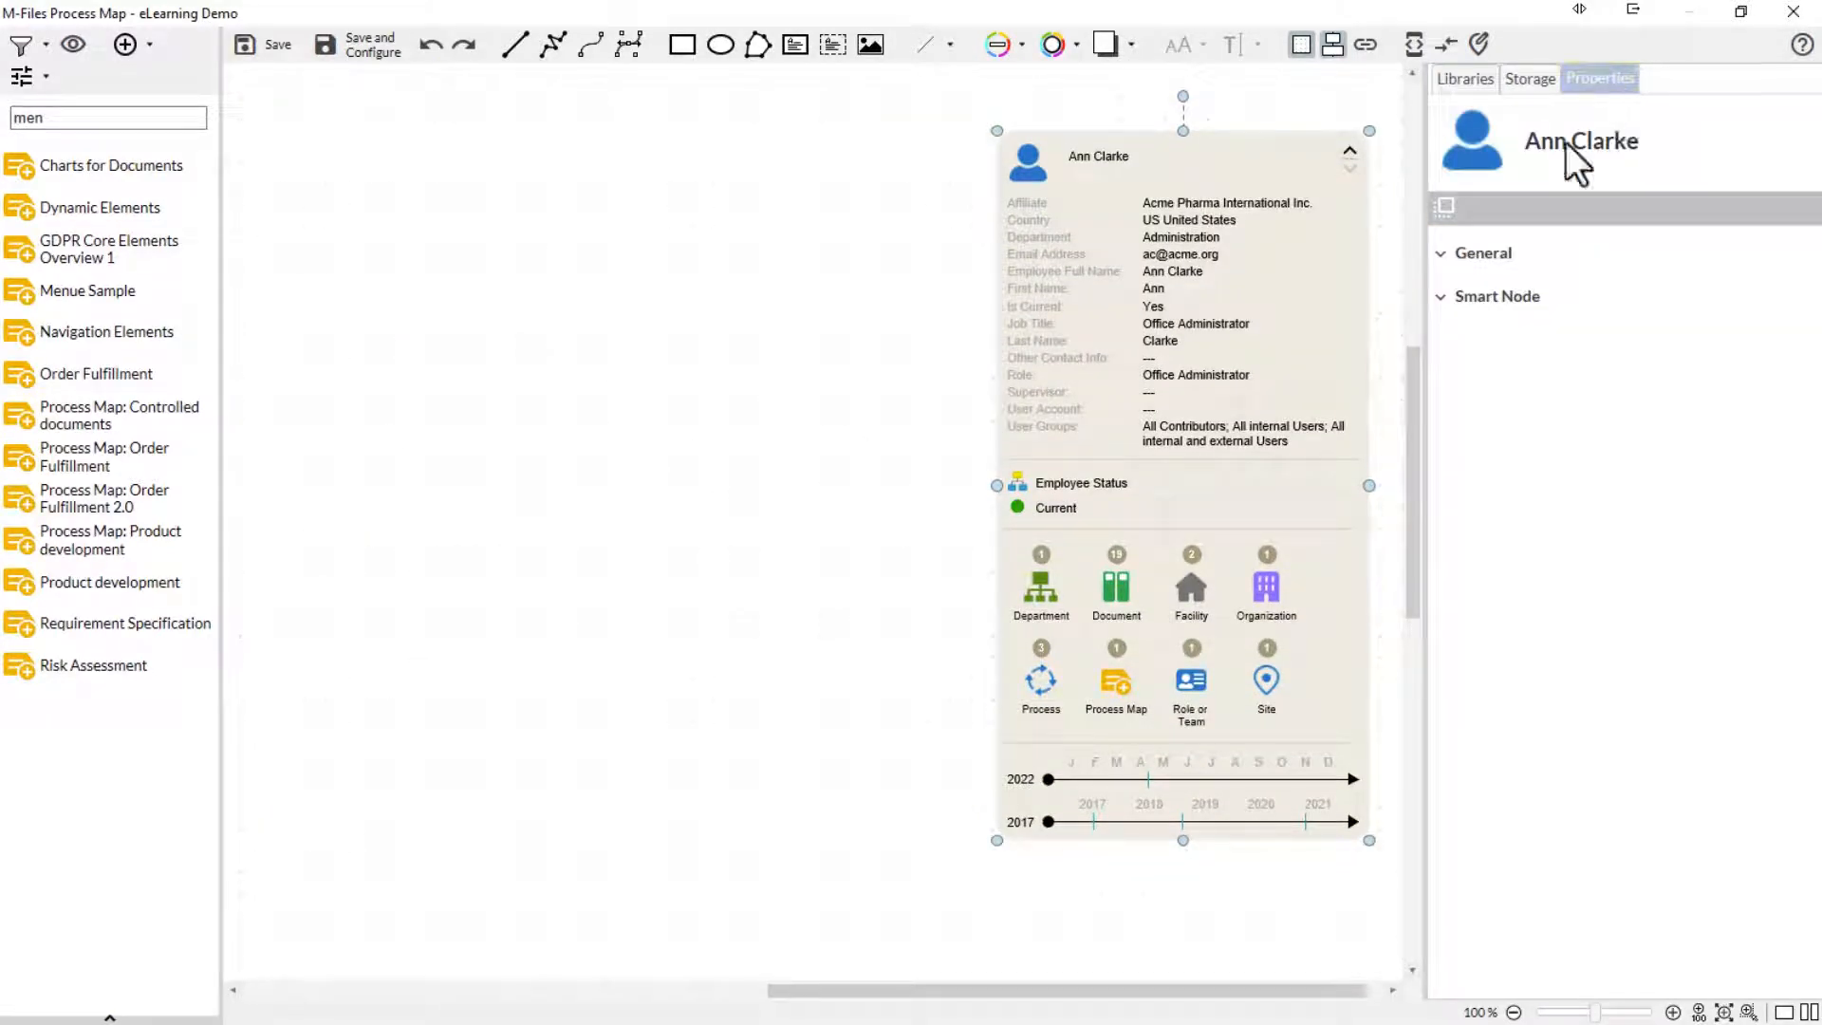
click(1442, 296)
click(1453, 340)
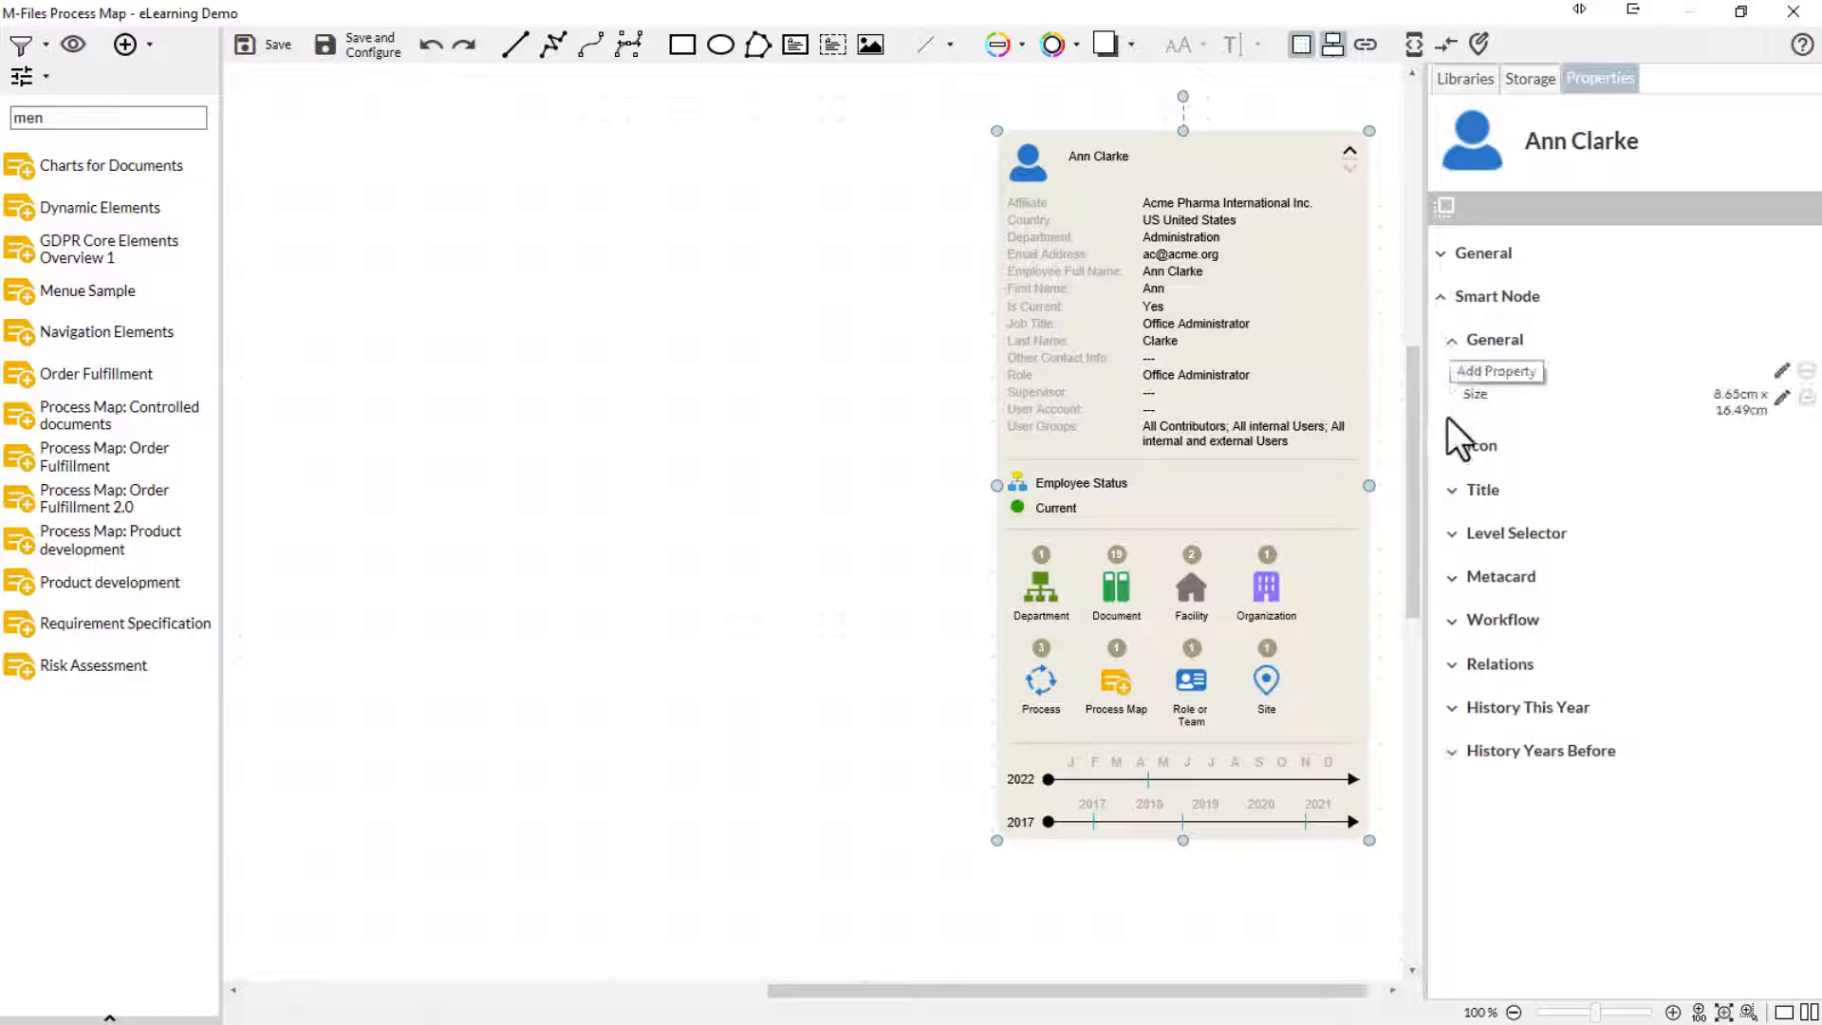
- Hide the person node's icon through its Active property and show it again
click(1452, 446)
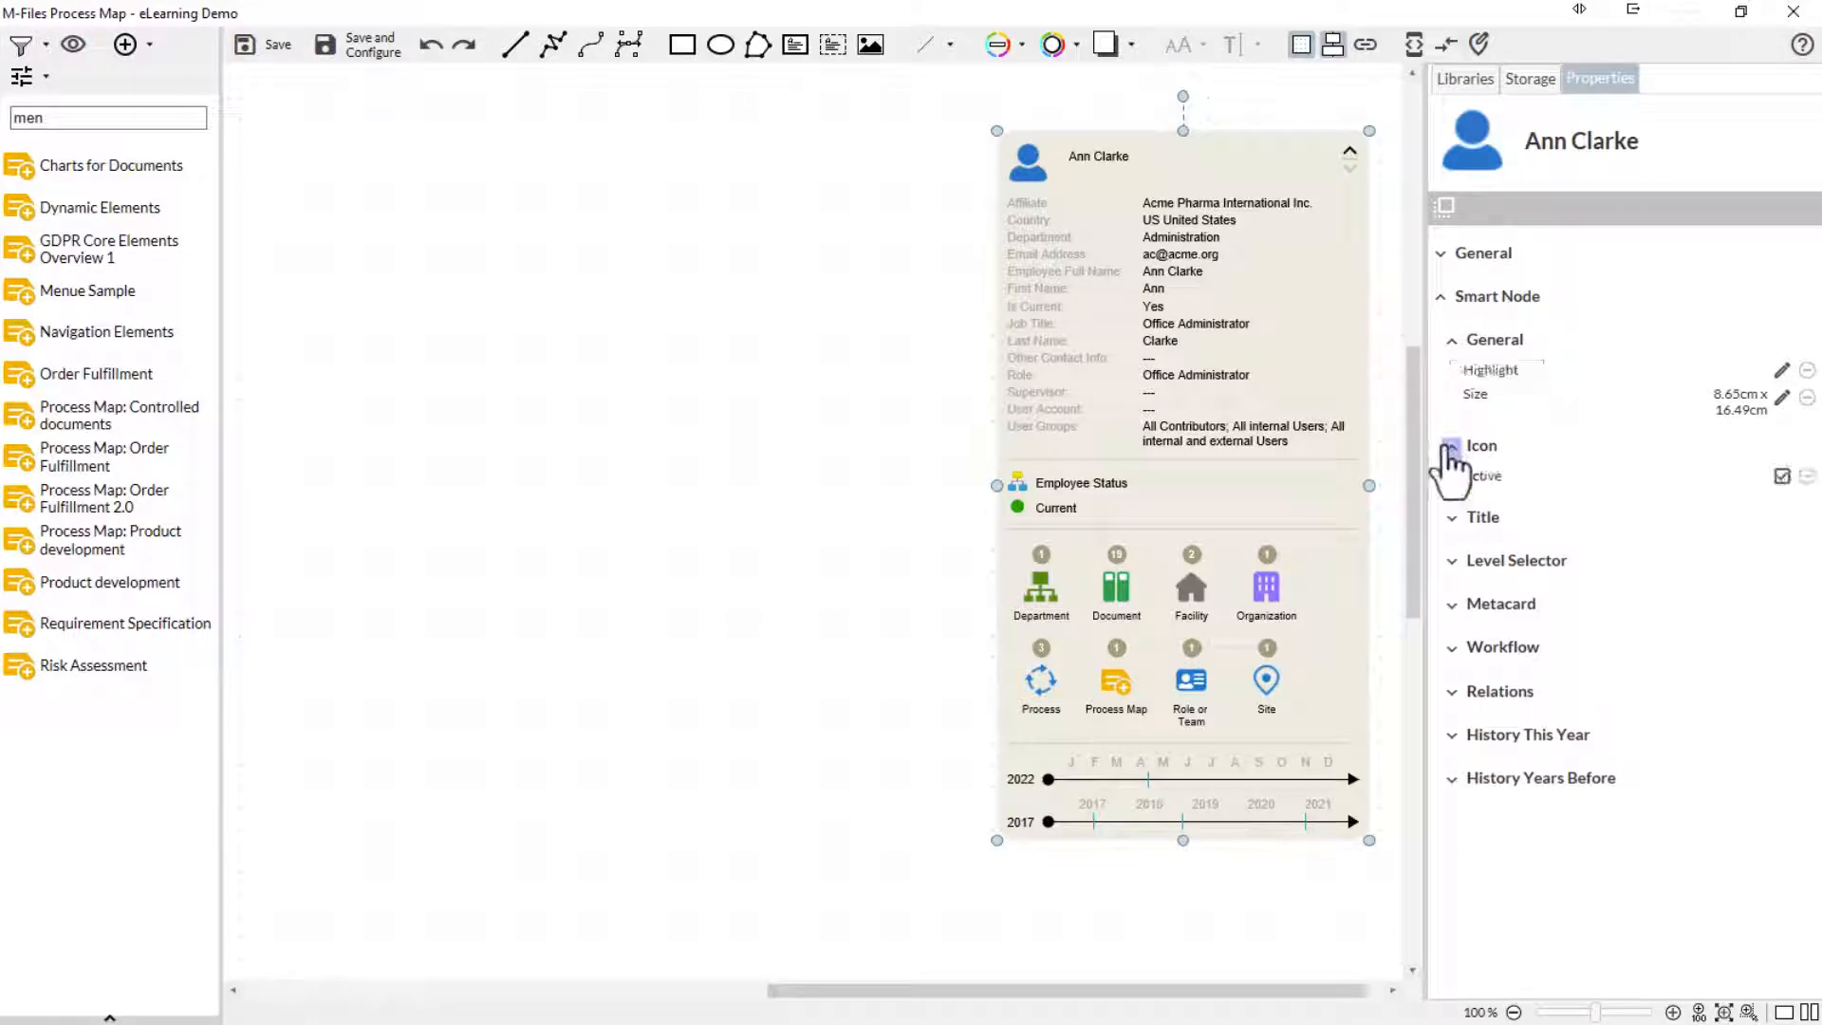
click(1782, 475)
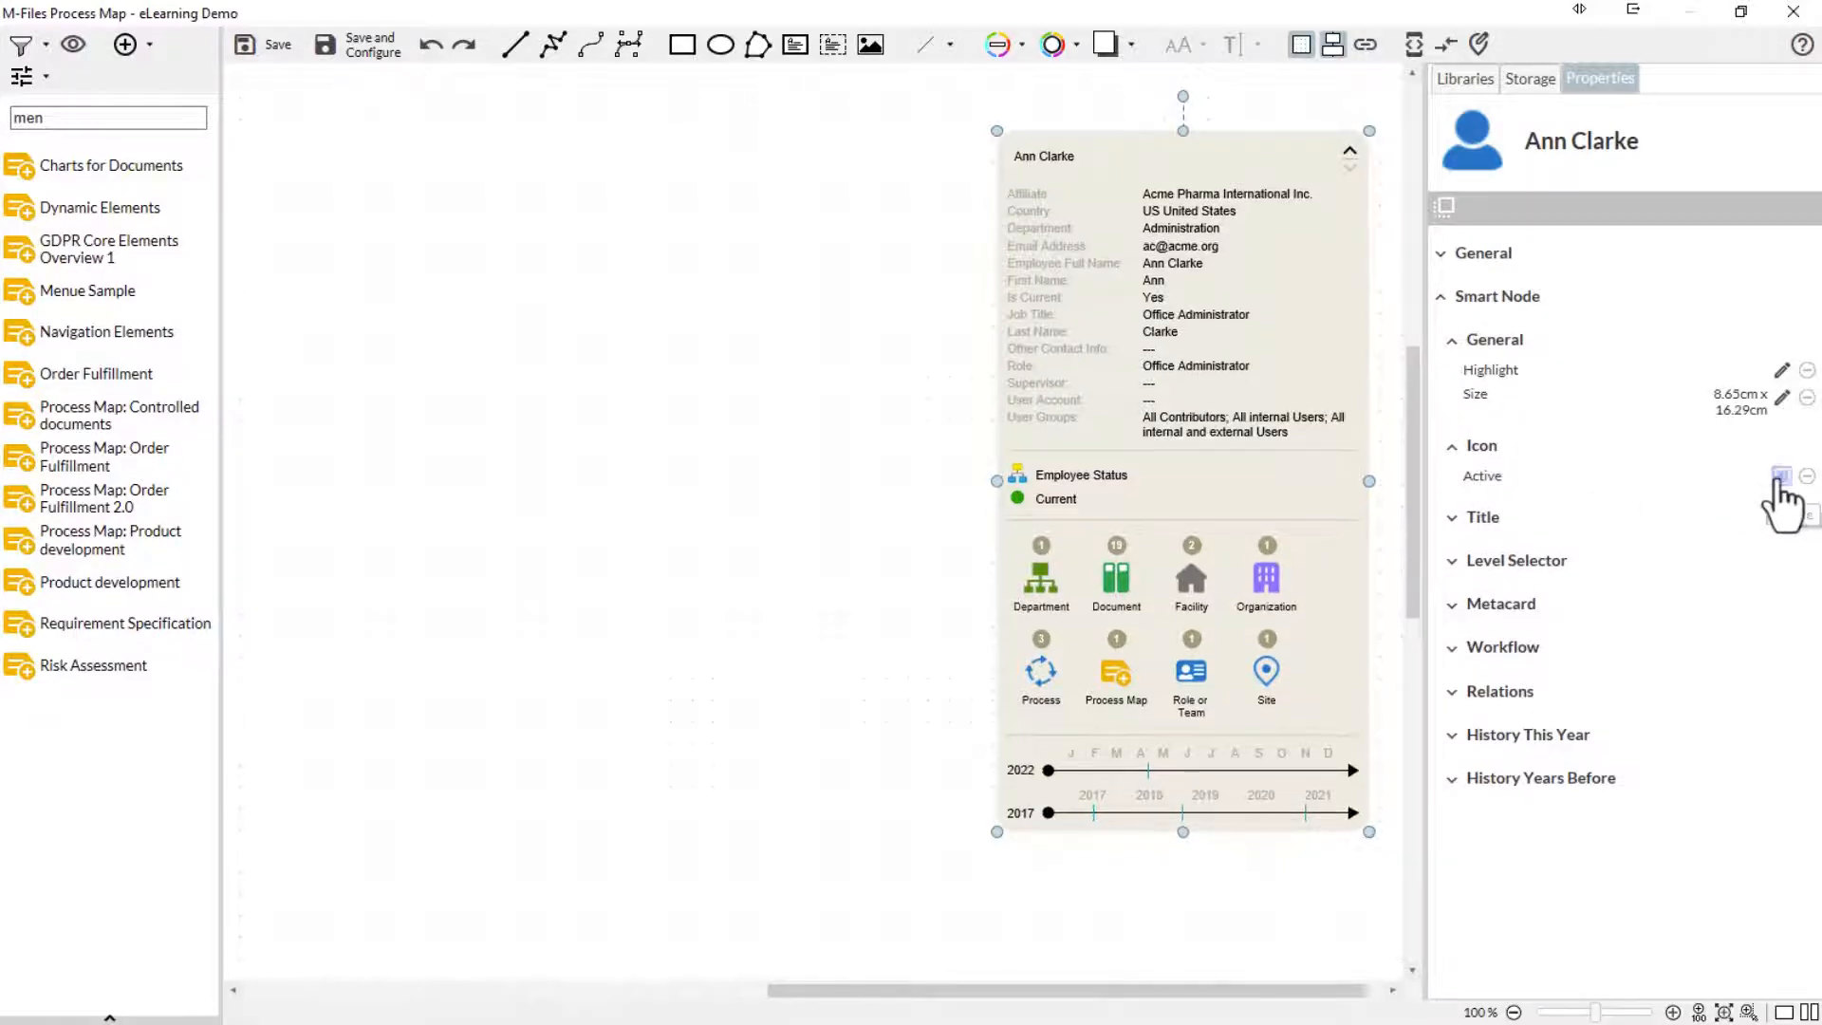
click(1782, 476)
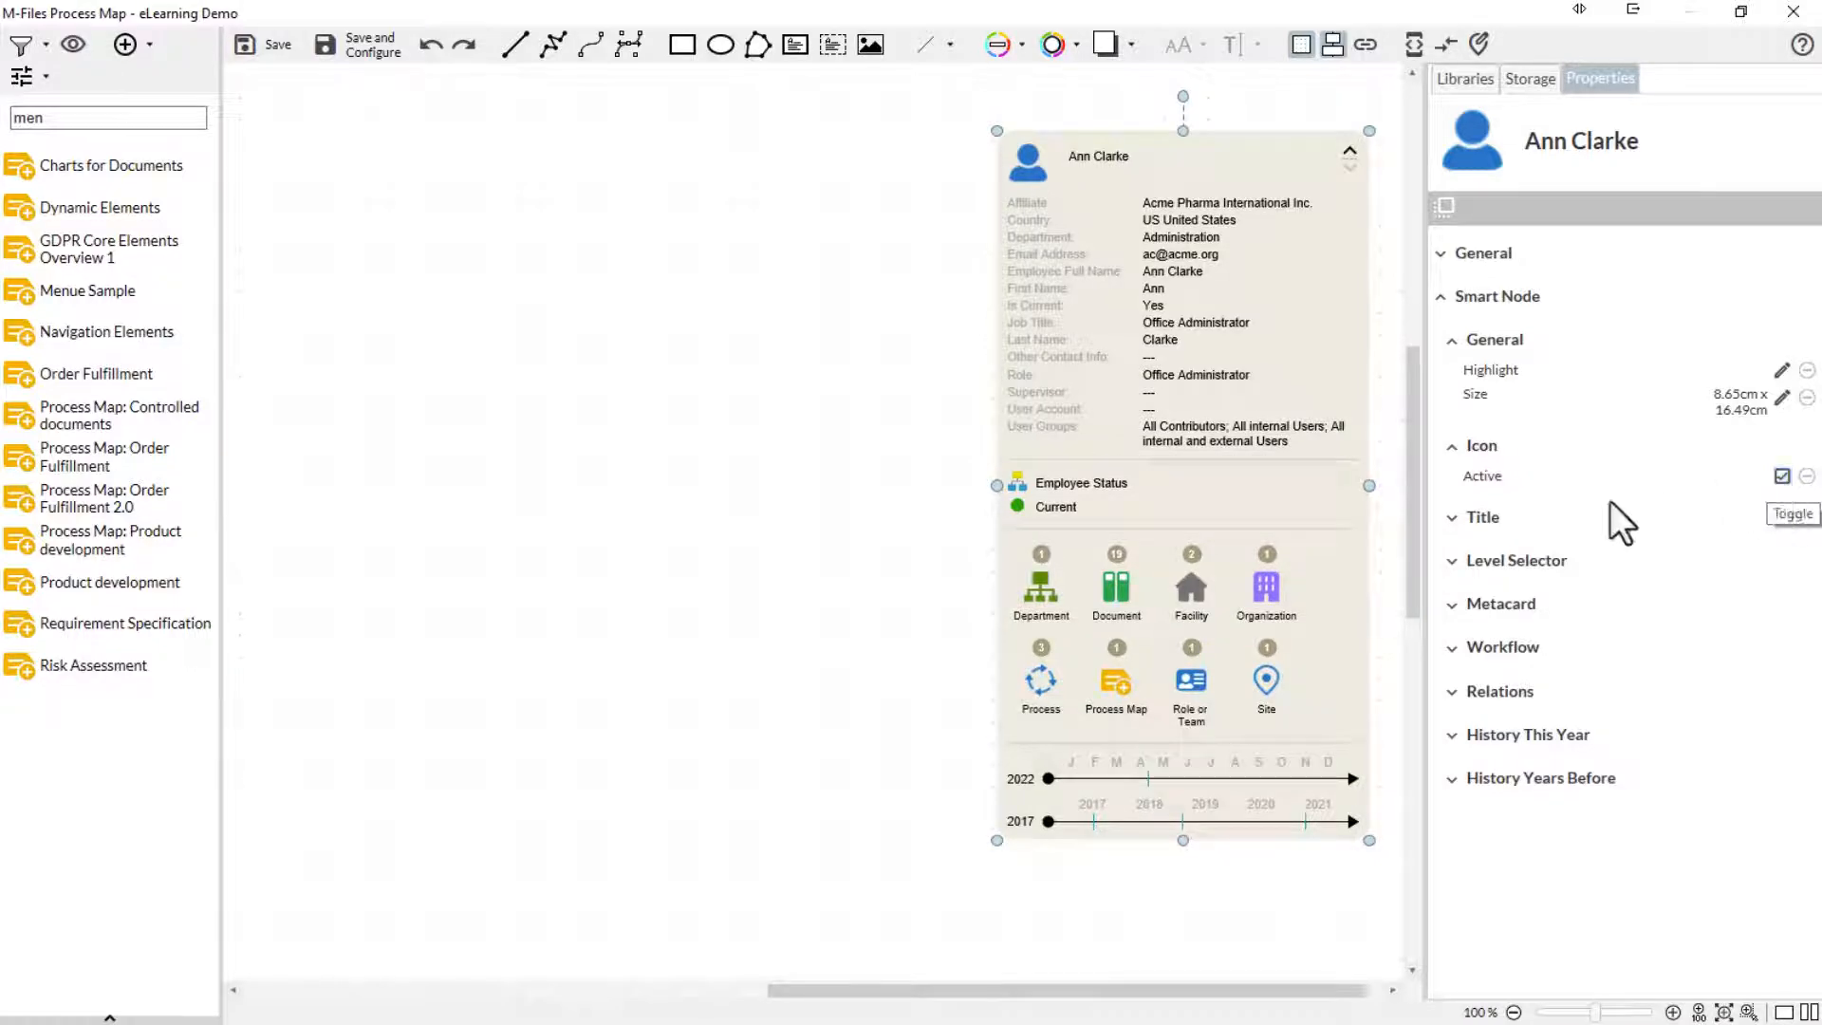
- Set the font color of the person node's title to dark blue
click(1452, 521)
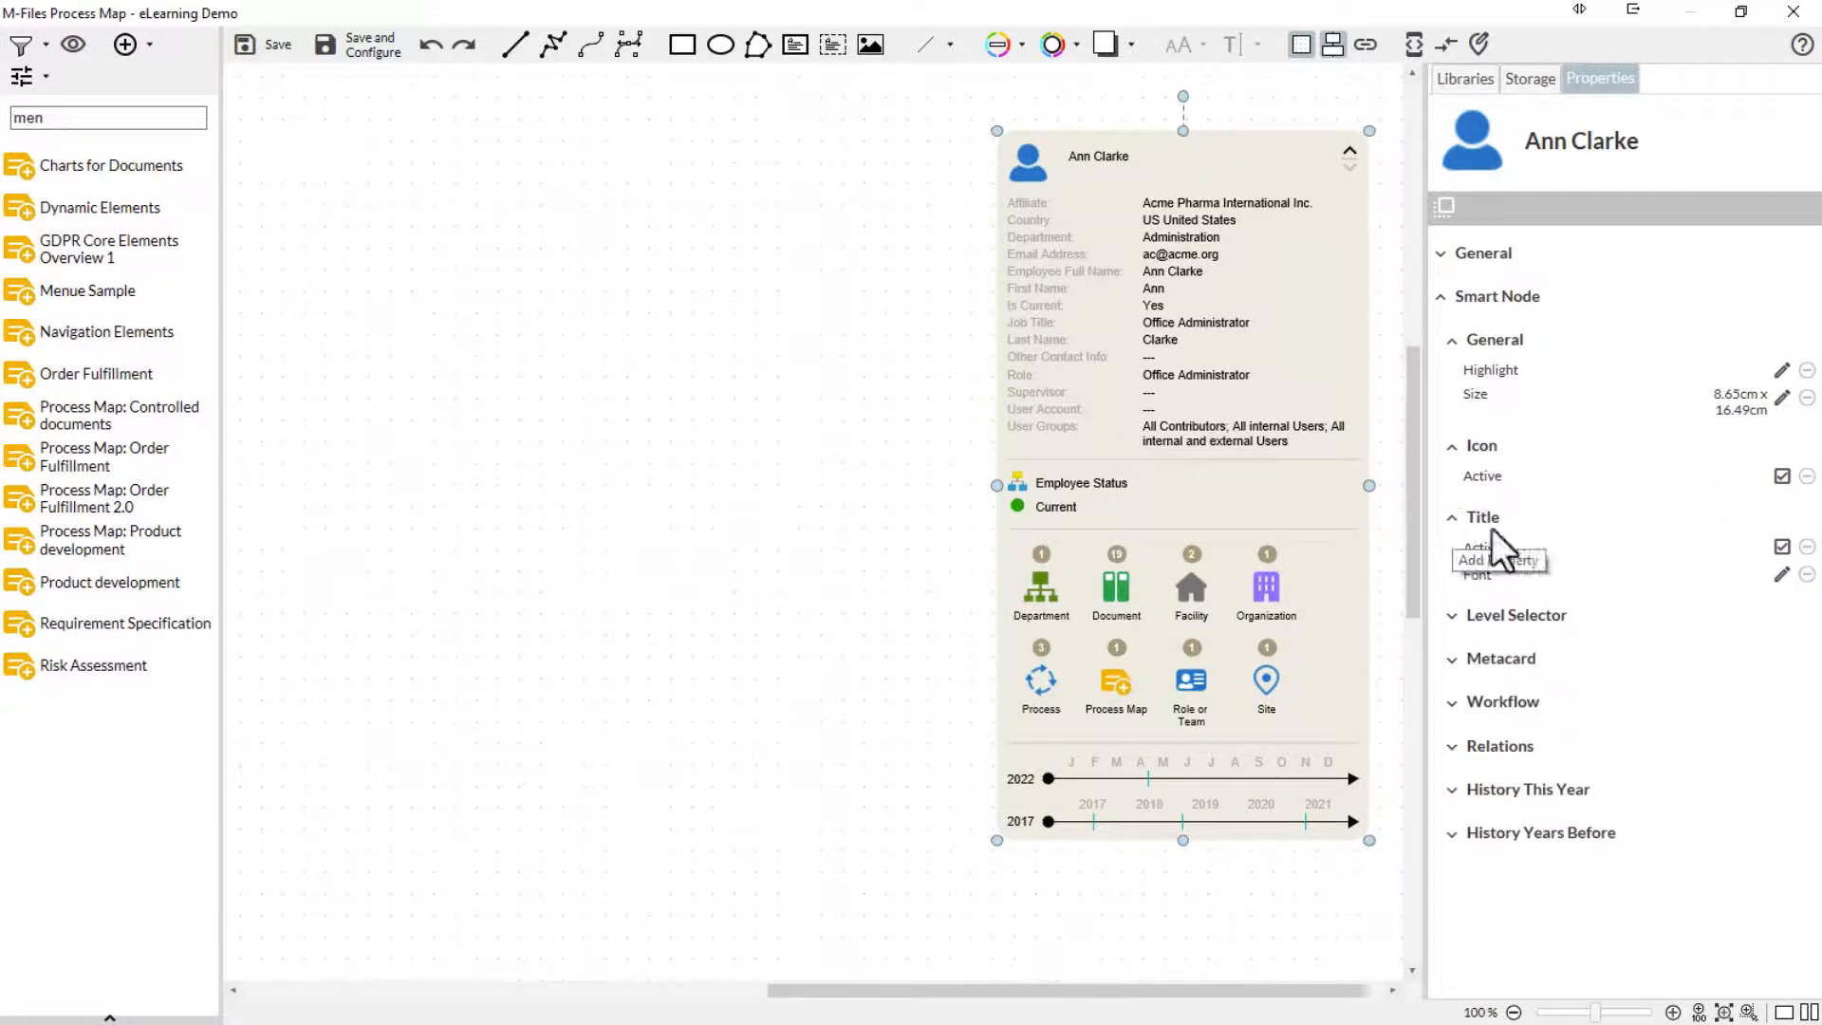
click(1782, 575)
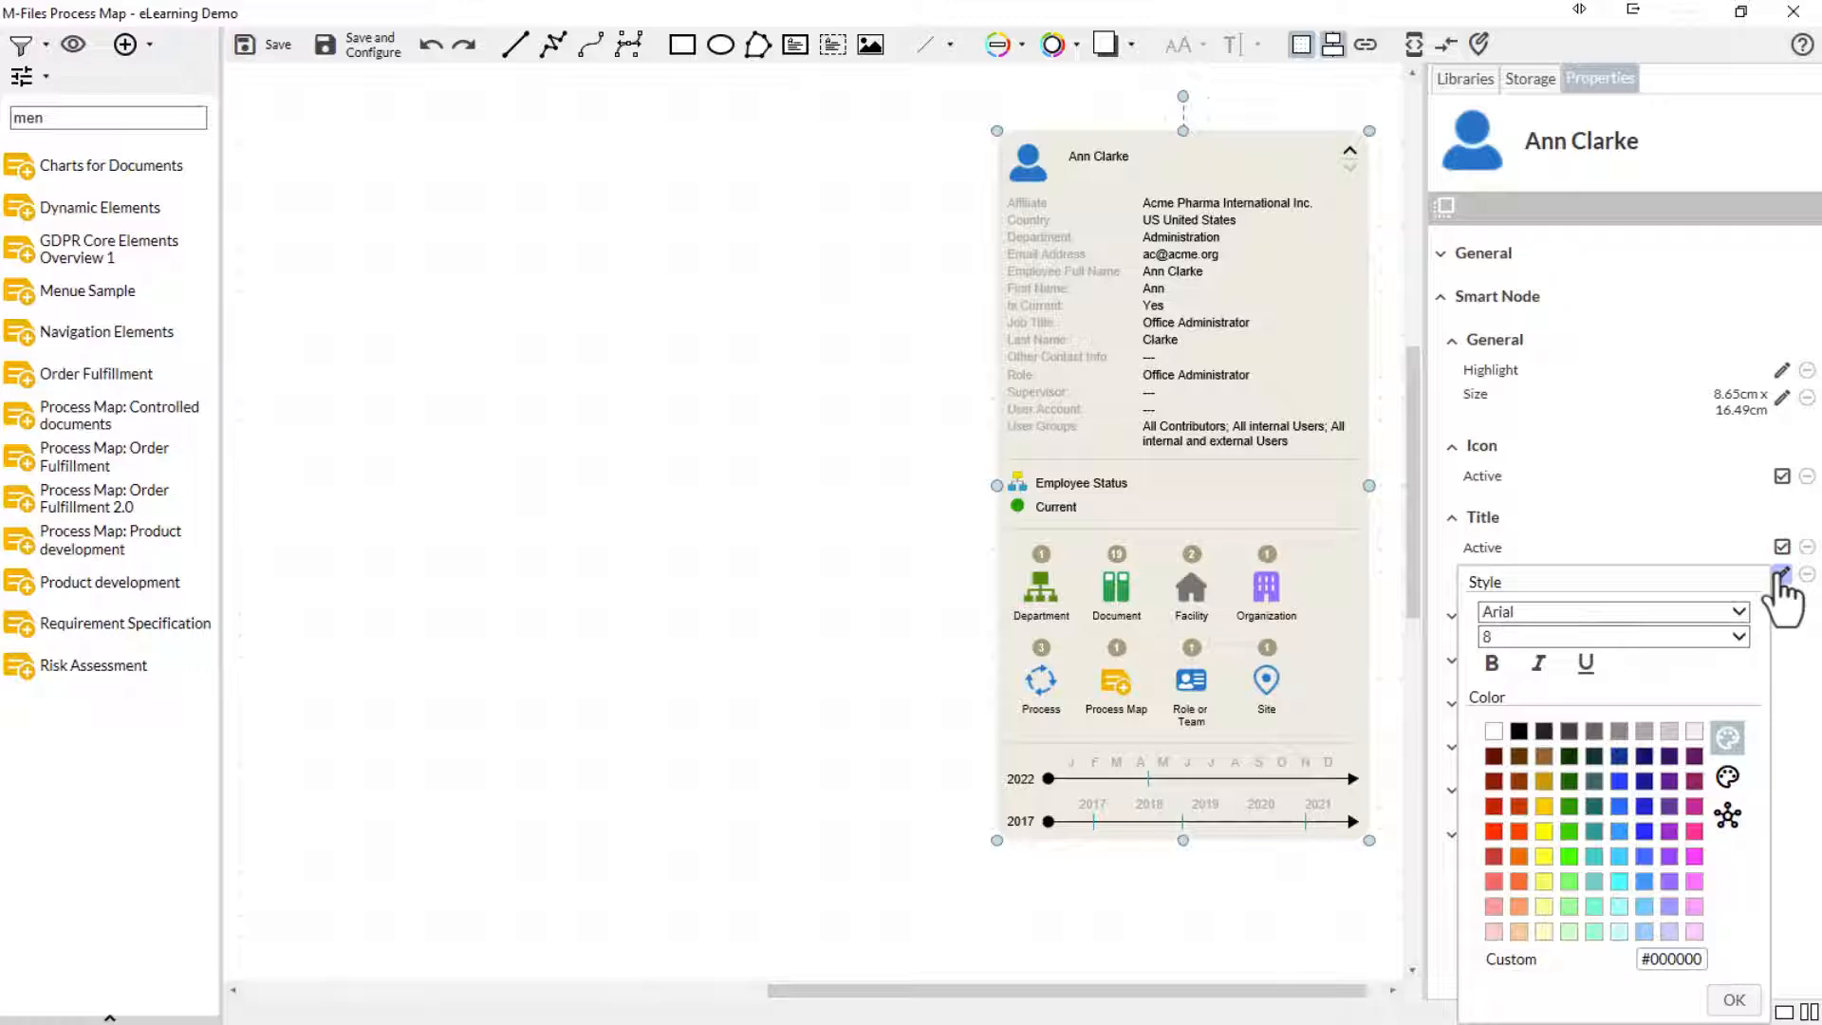
click(1626, 760)
click(1723, 1001)
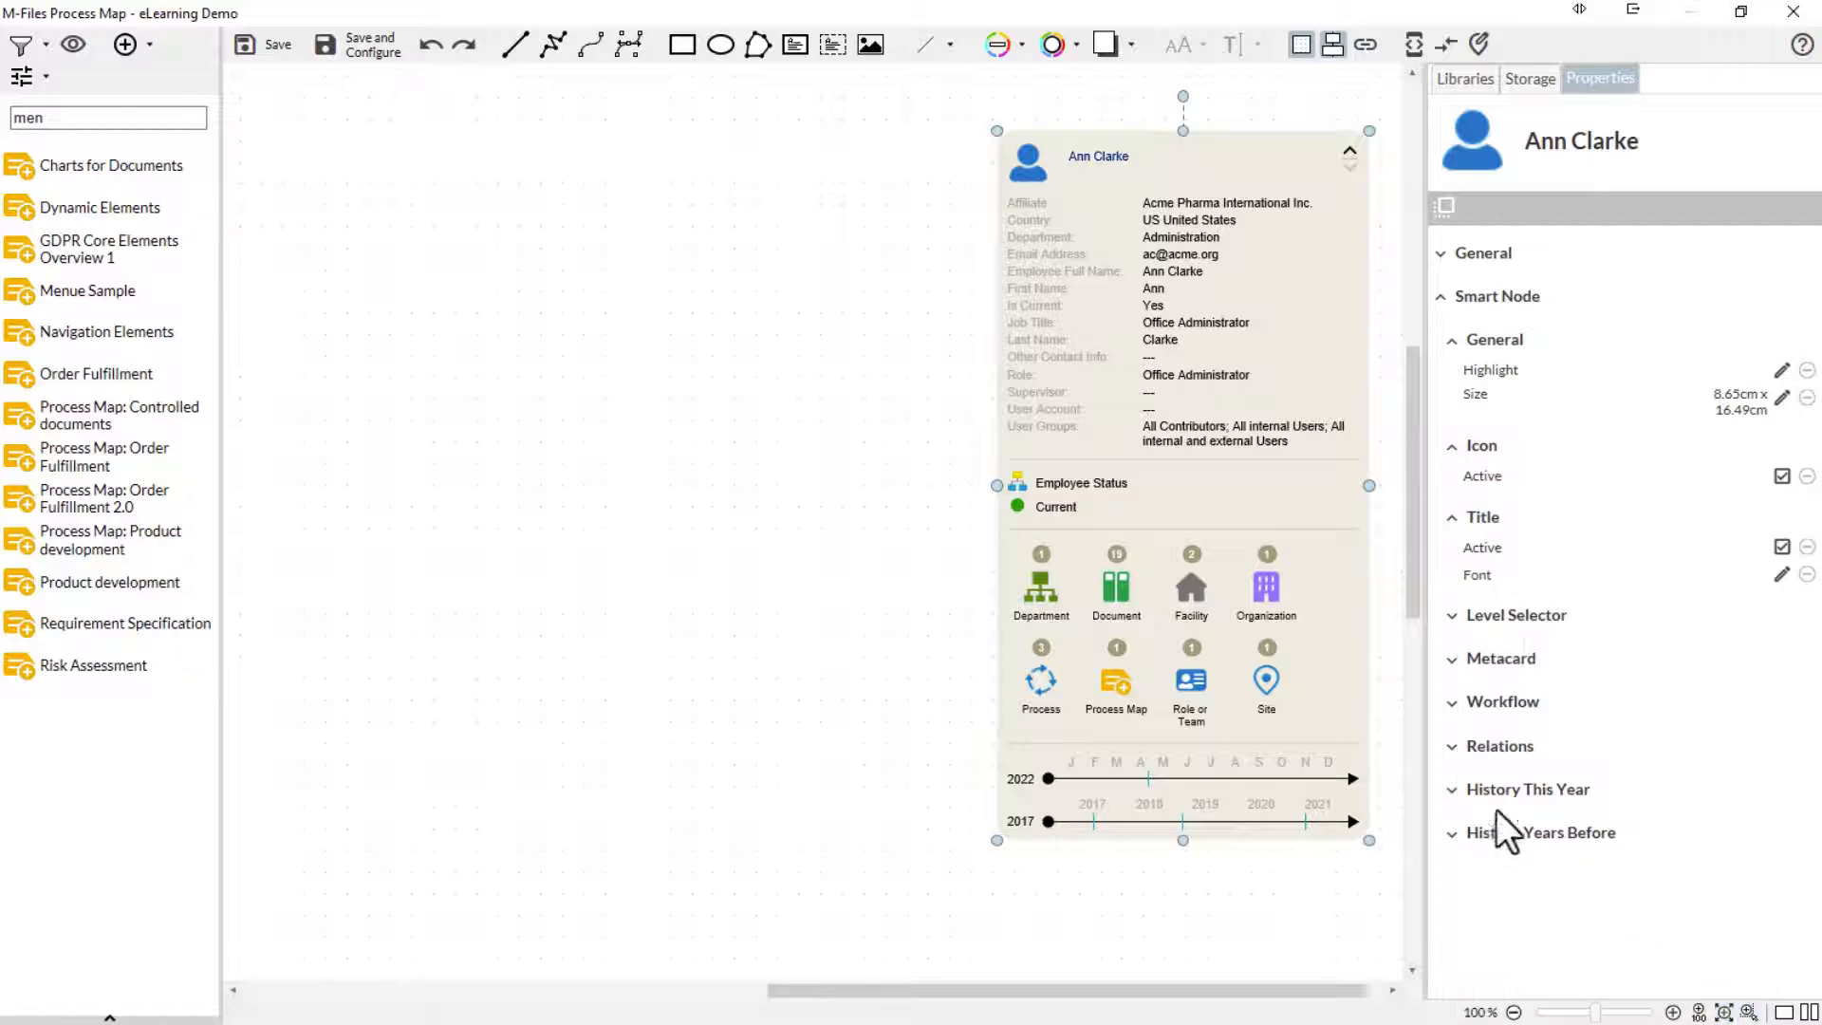
- Set the Type of the person node's Relations section to From
click(1450, 746)
scroll(1450, 759, down, 1)
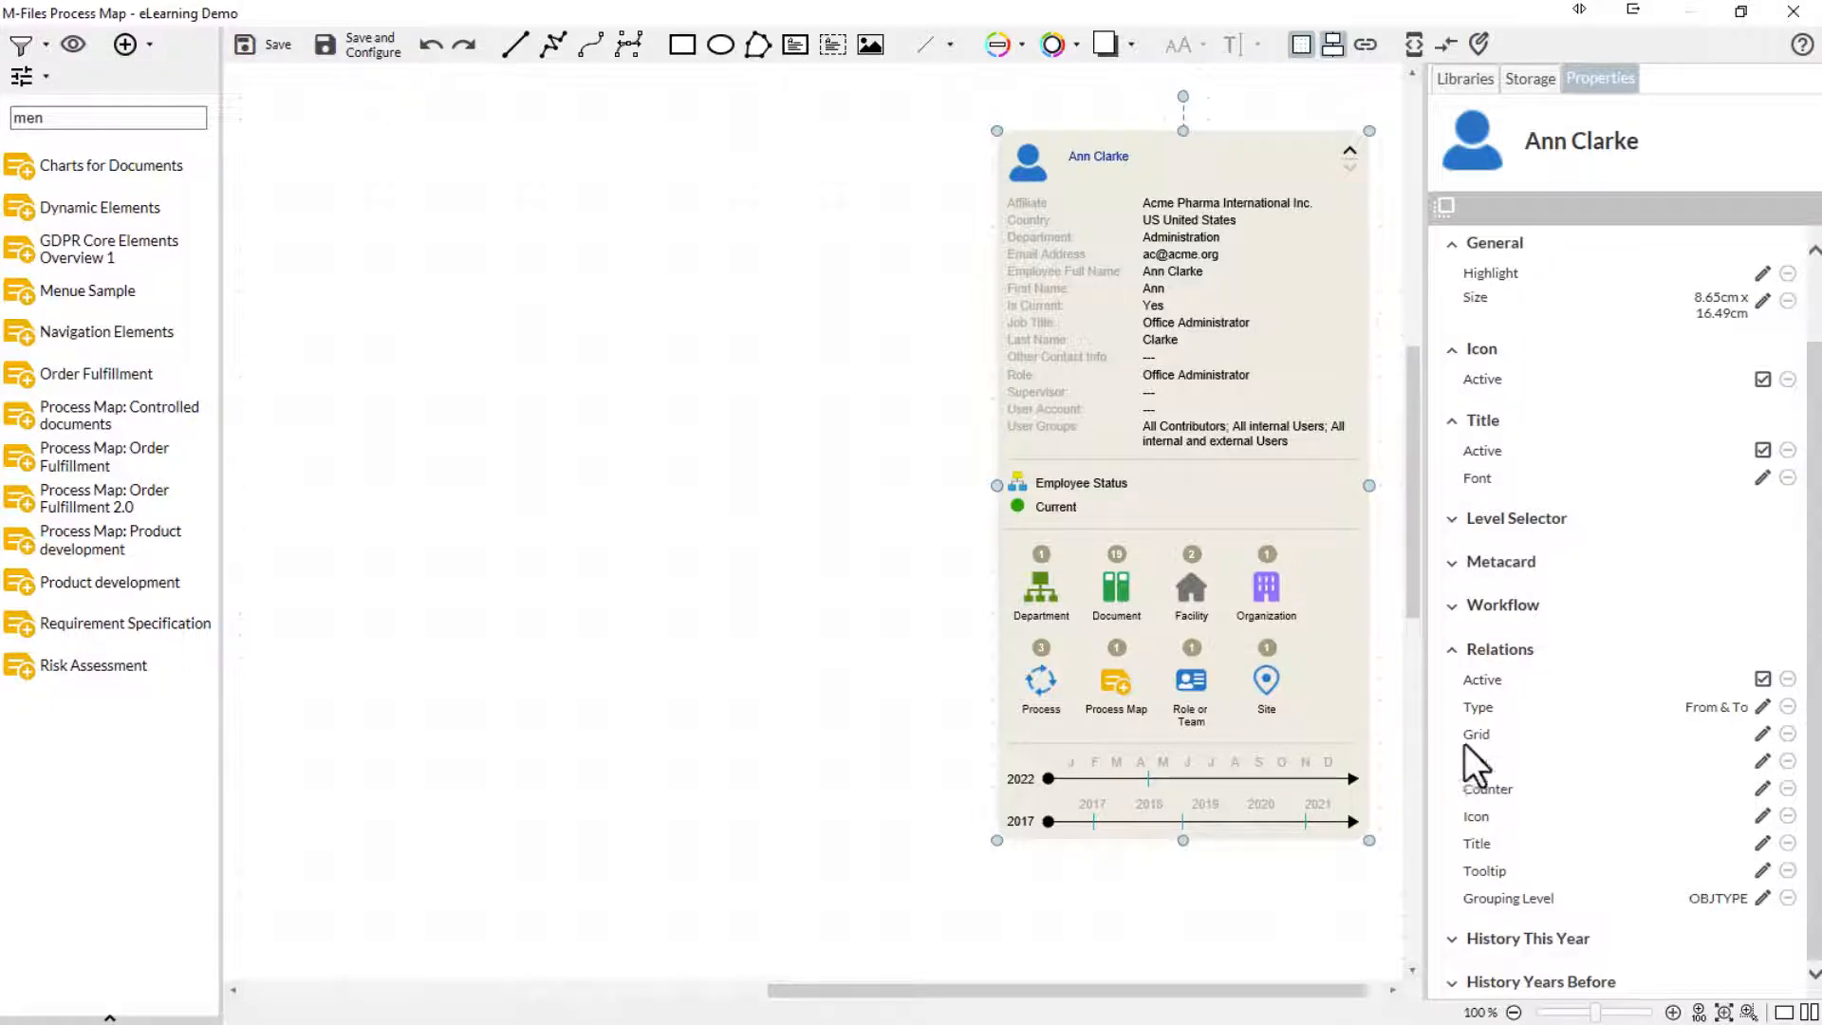
click(1761, 707)
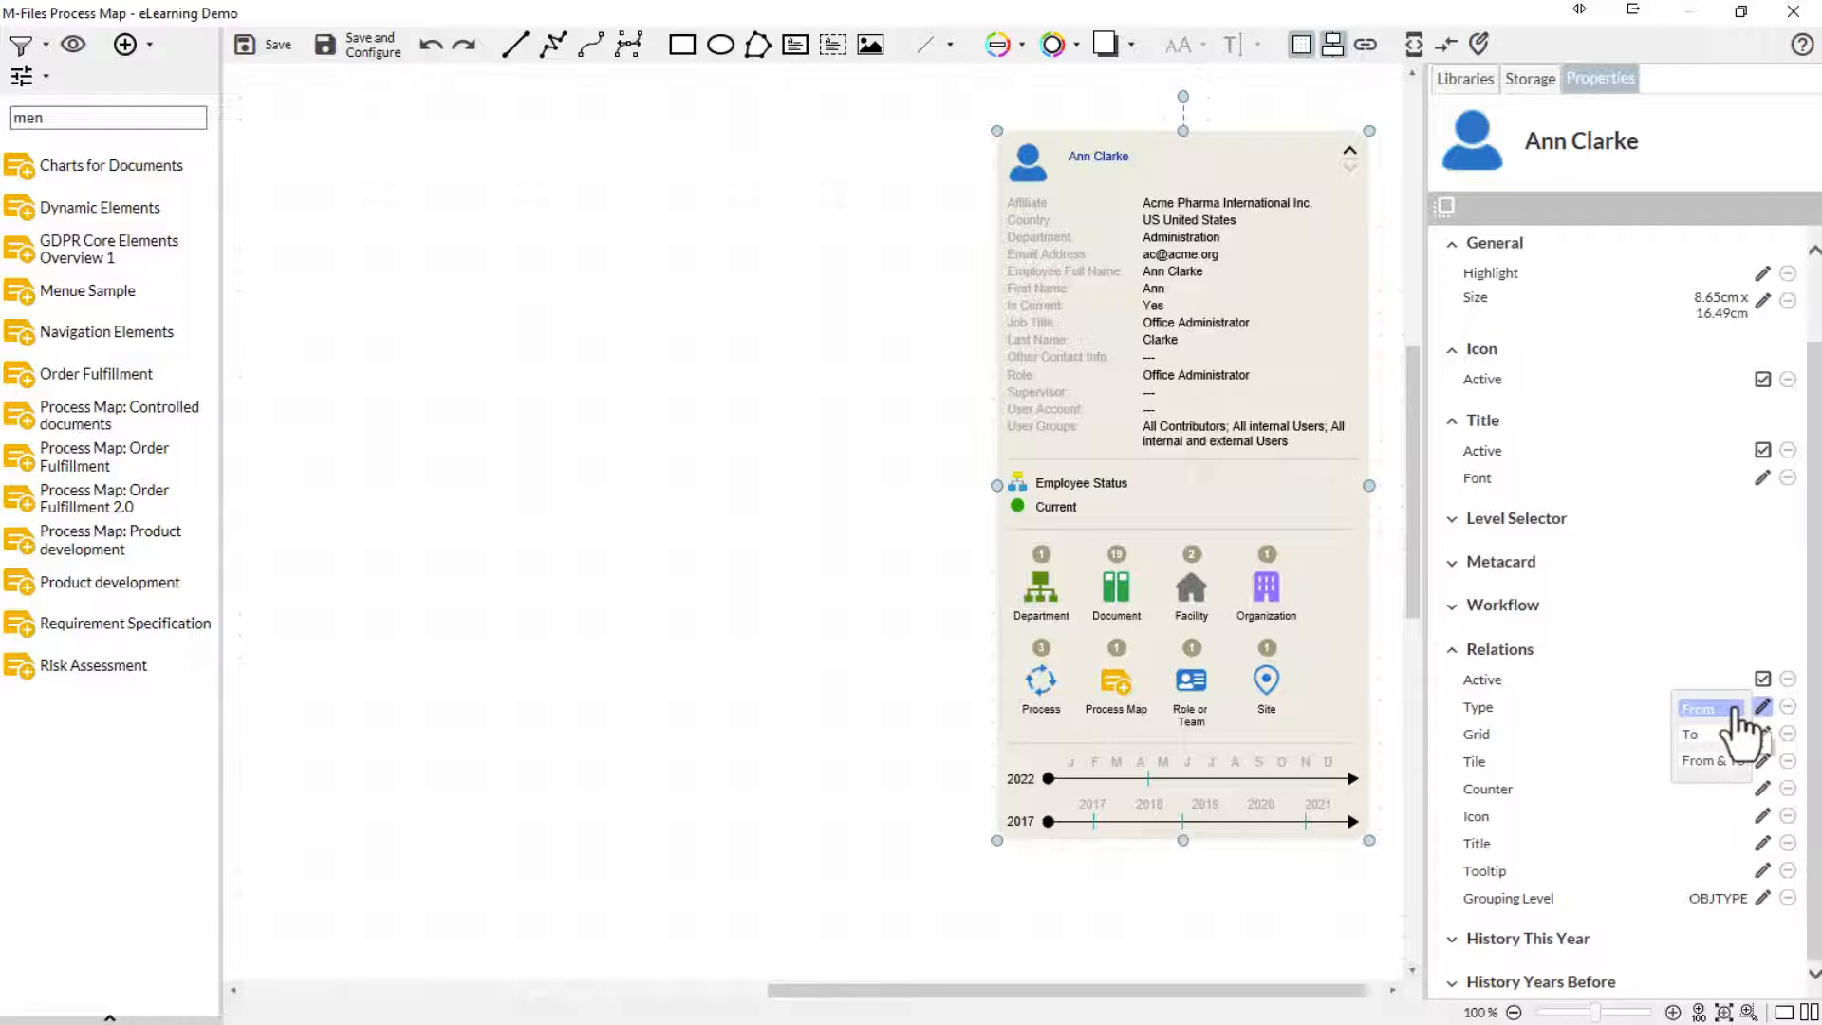
click(1736, 712)
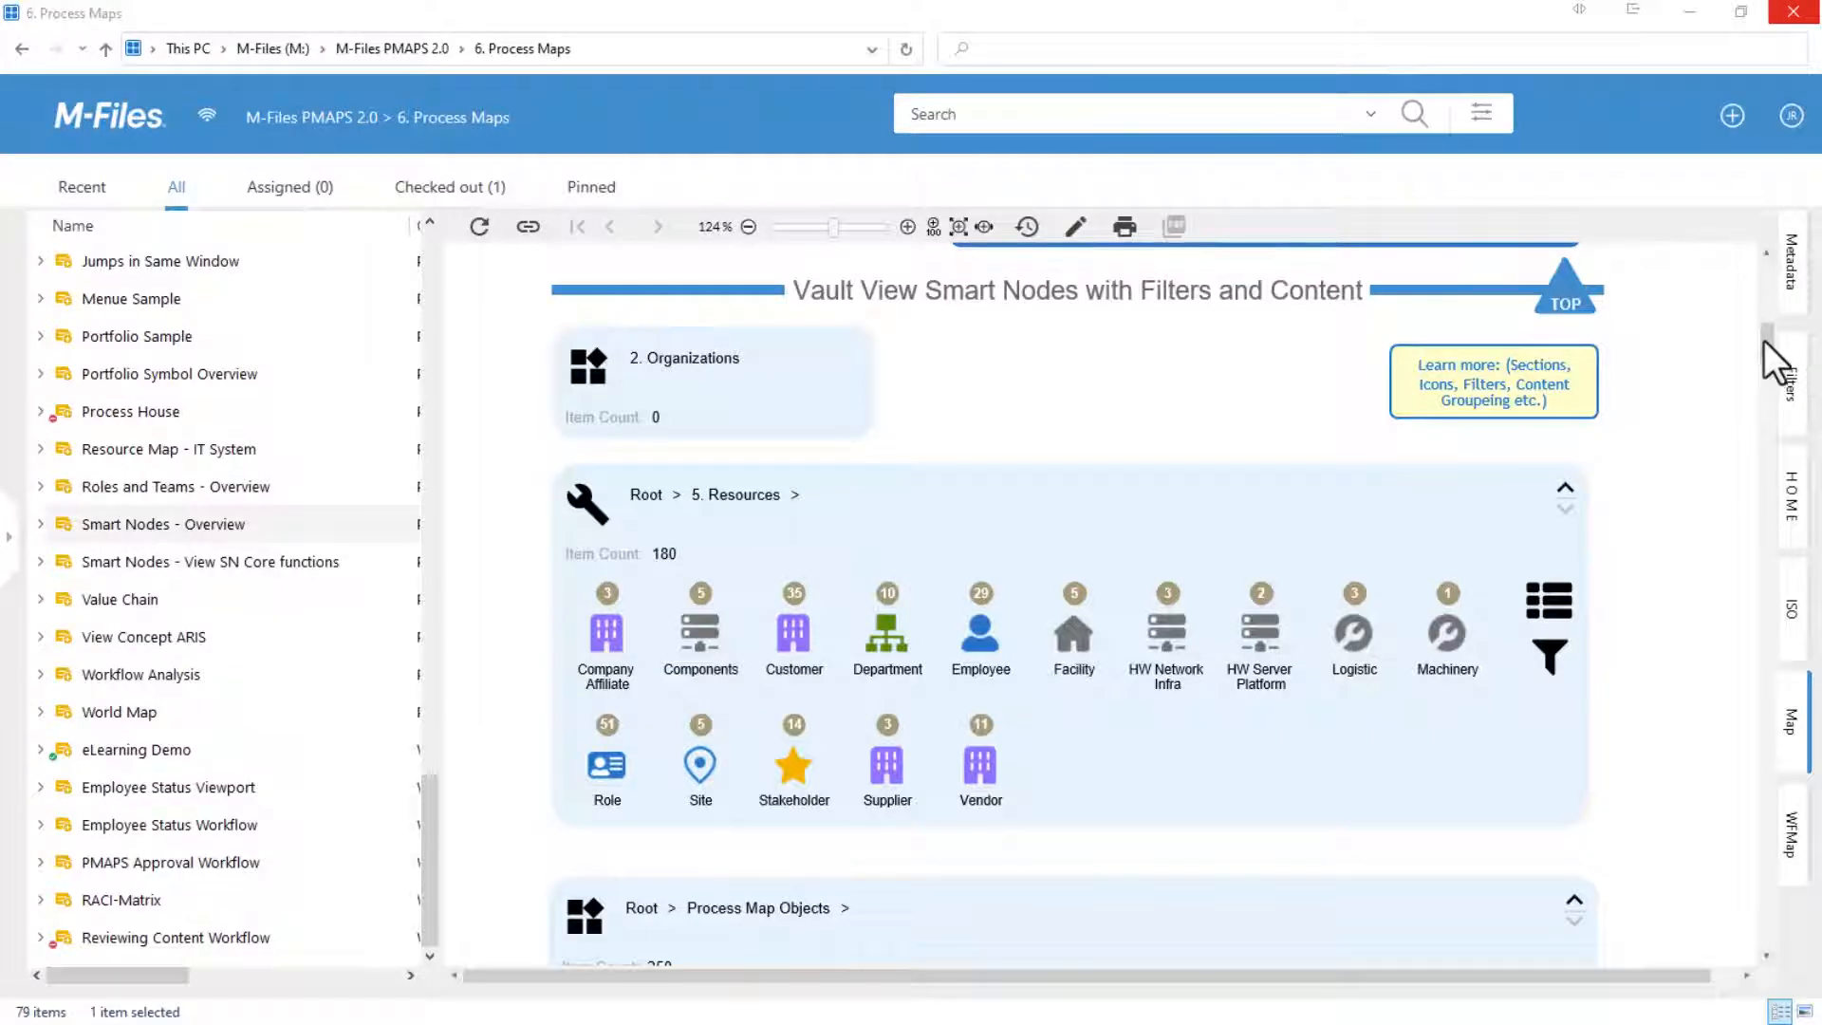
- Look through the vault view smart nodes with filters and content in the Smart Nodes - Overview map
drag(1764, 340, 1752, 427)
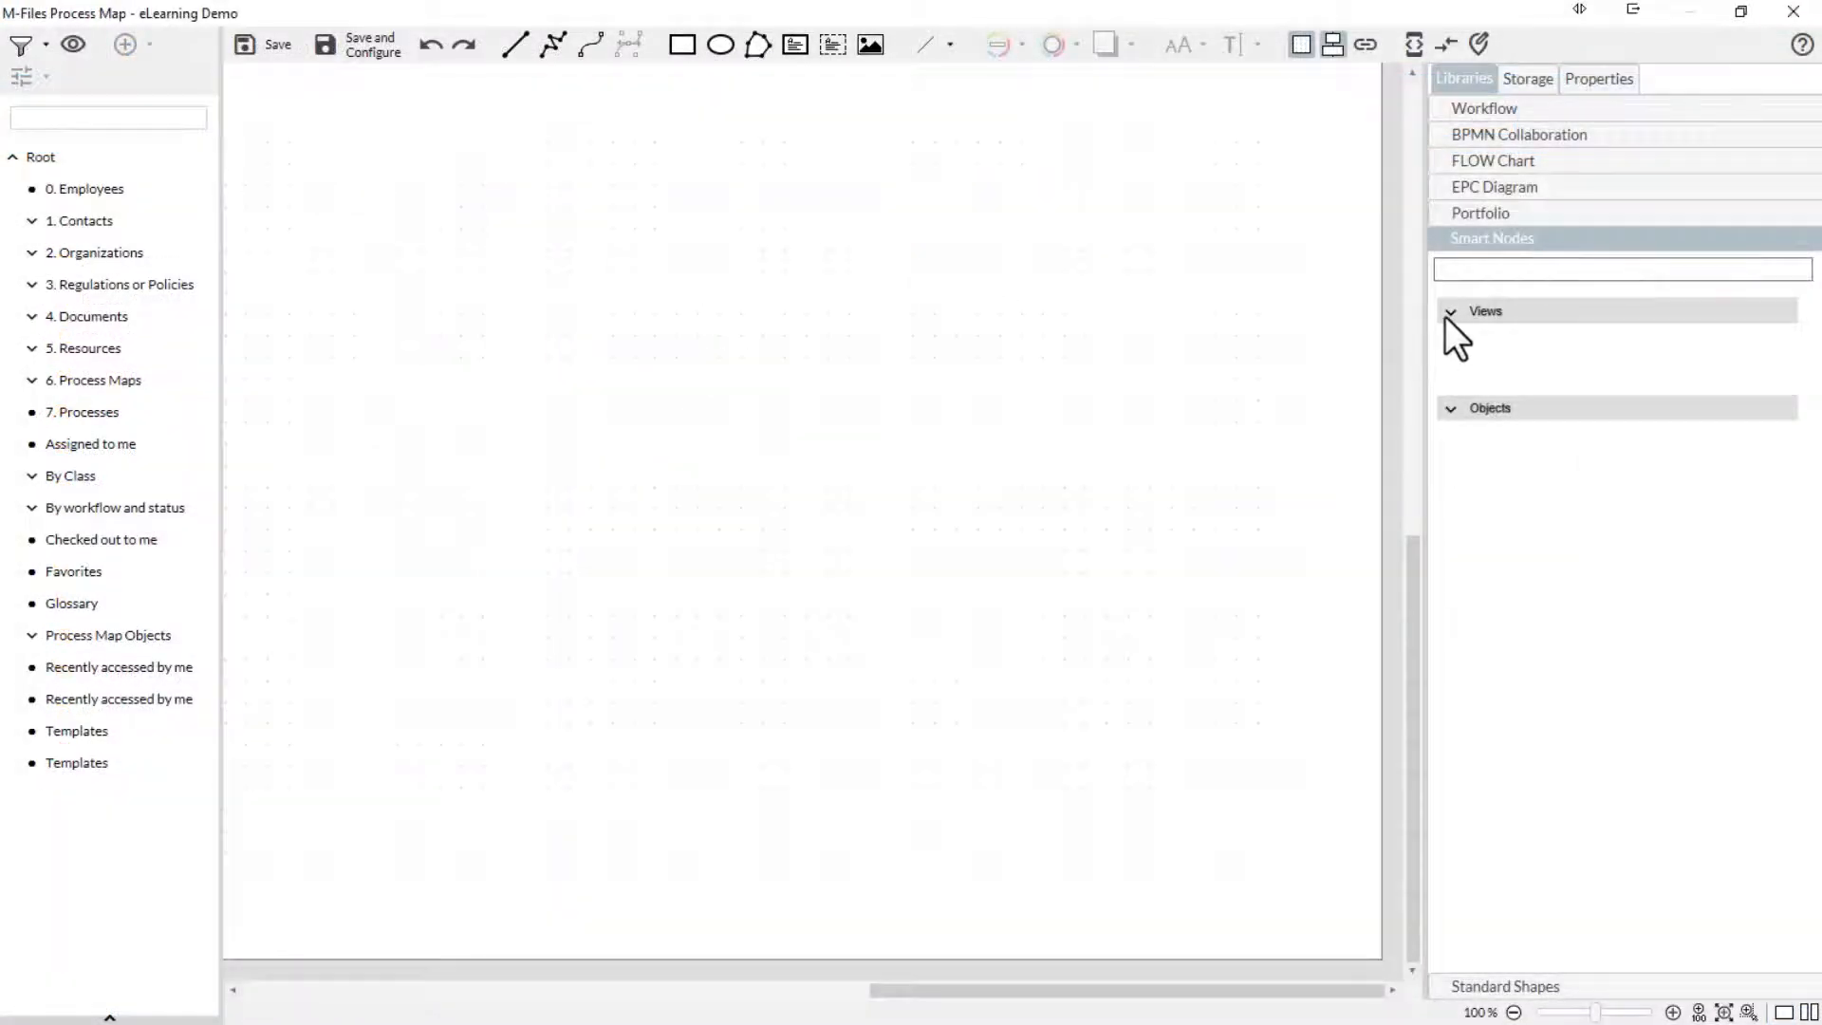
- Add the compound view node with only a title and item count, link it to 0. Employees, and delete it
click(1444, 317)
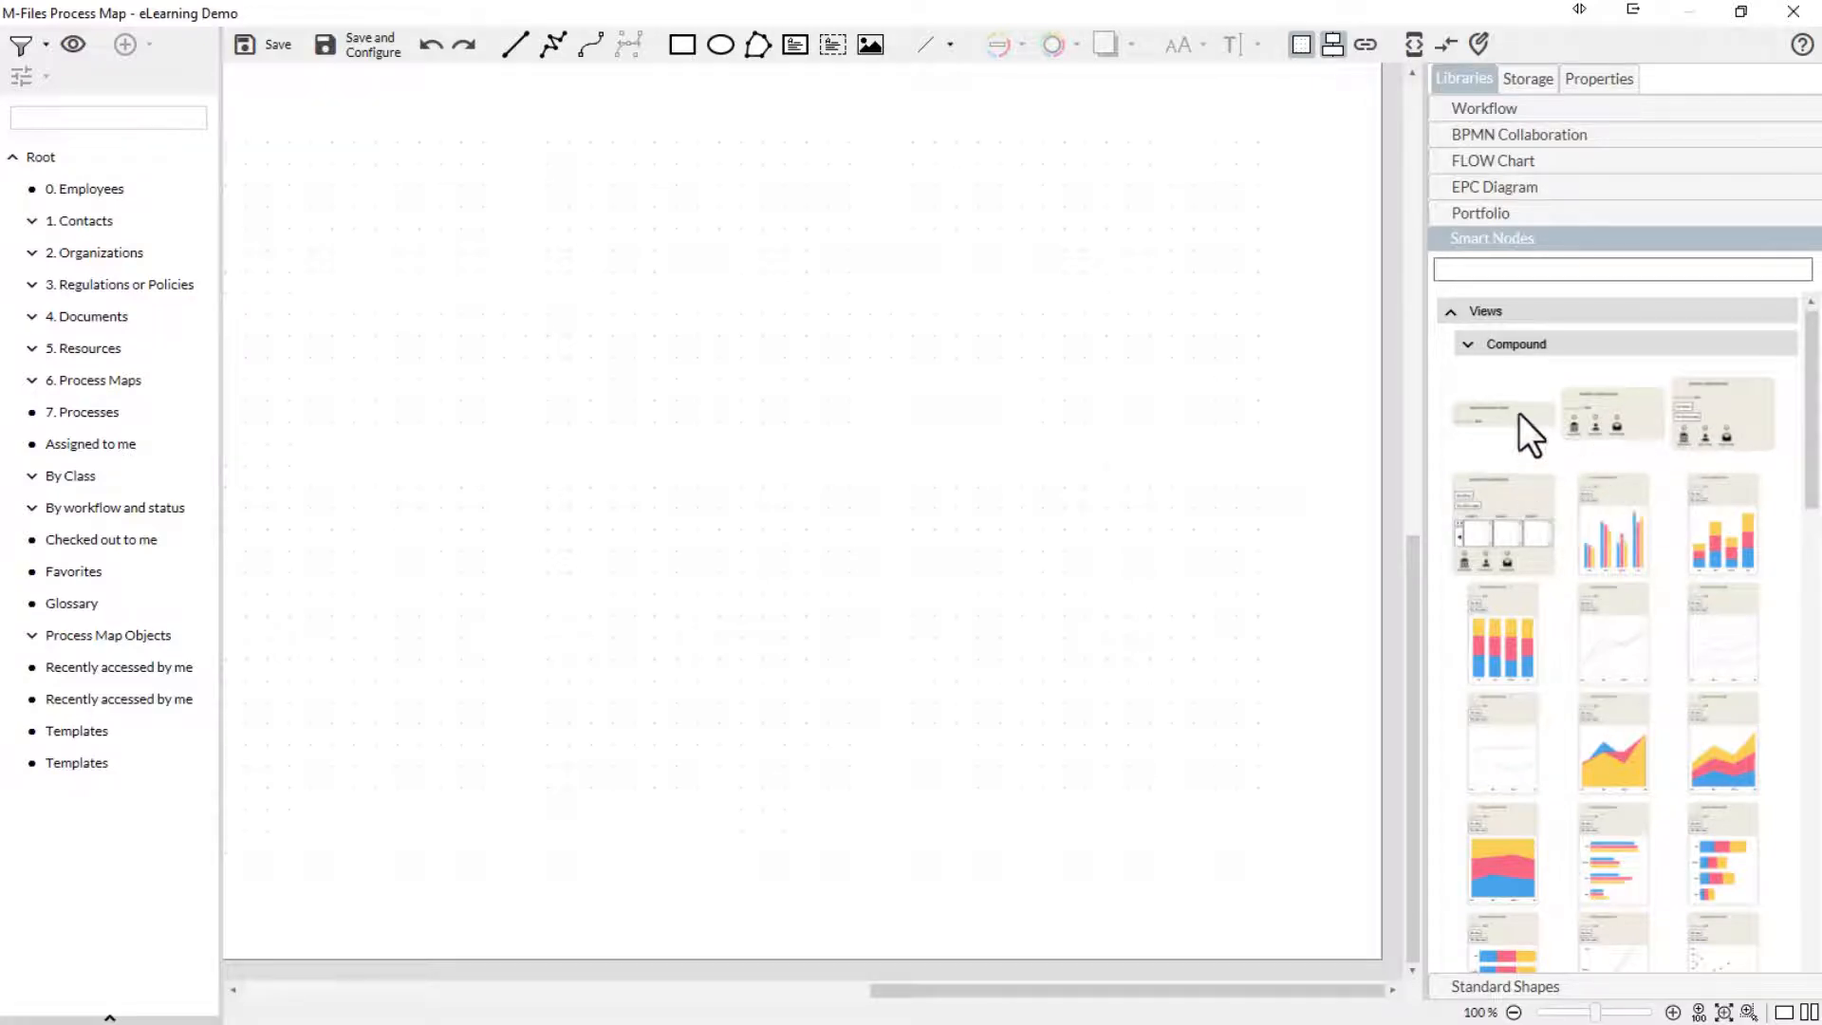
drag(756, 389, 738, 386)
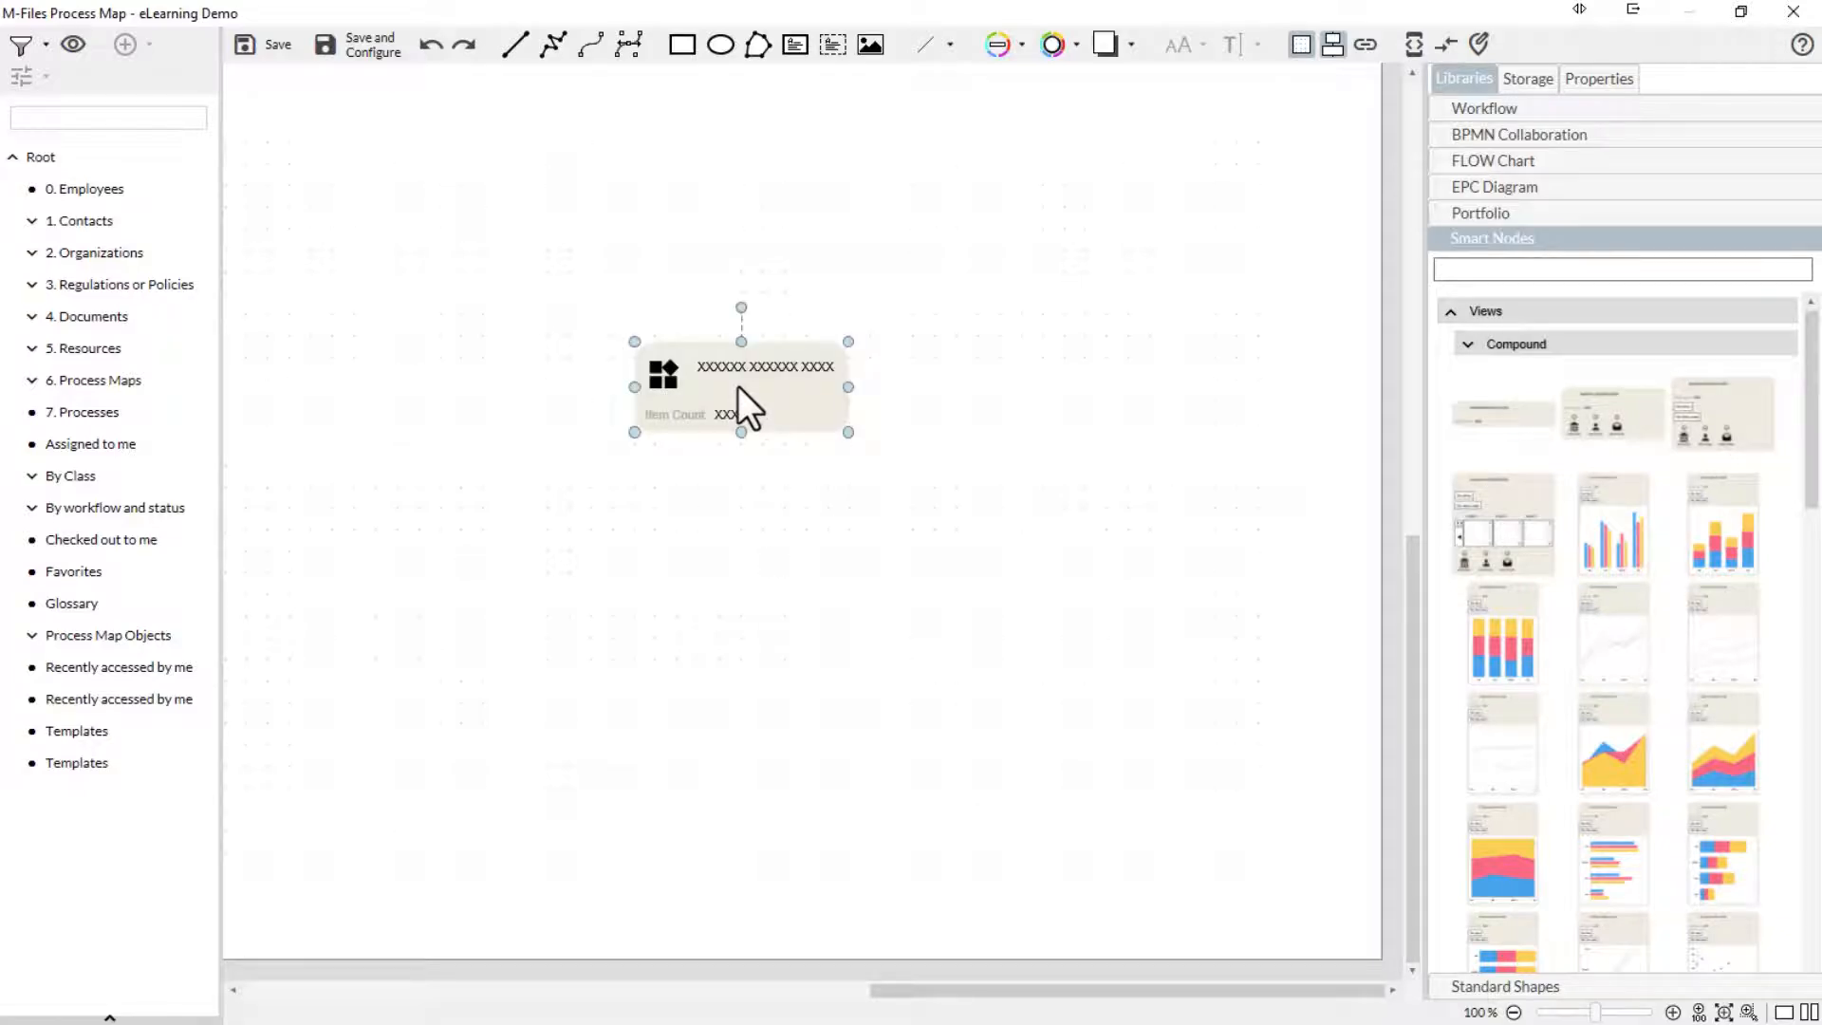
drag(83, 192, 714, 382)
key(Delete)
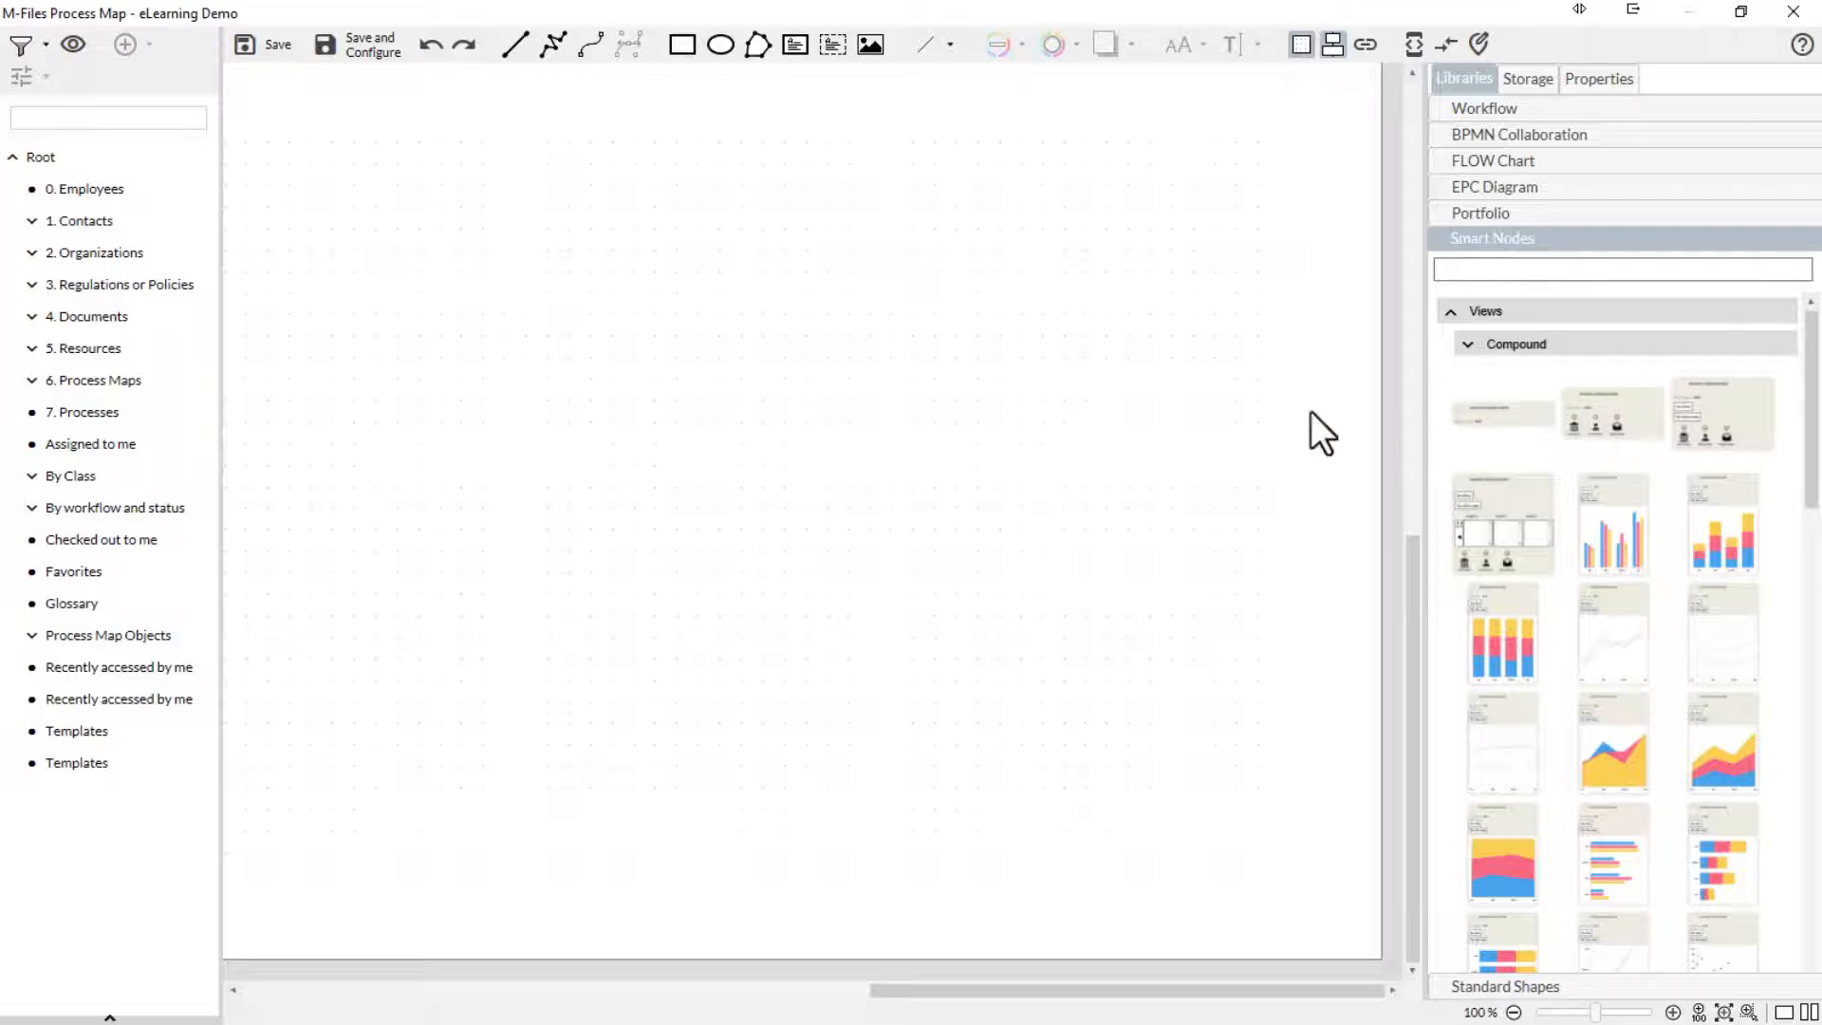
- Add the compound view node with content icons, link it to All Docs in Content Review Workflow under 4. Documents, and delete it
drag(786, 418, 786, 419)
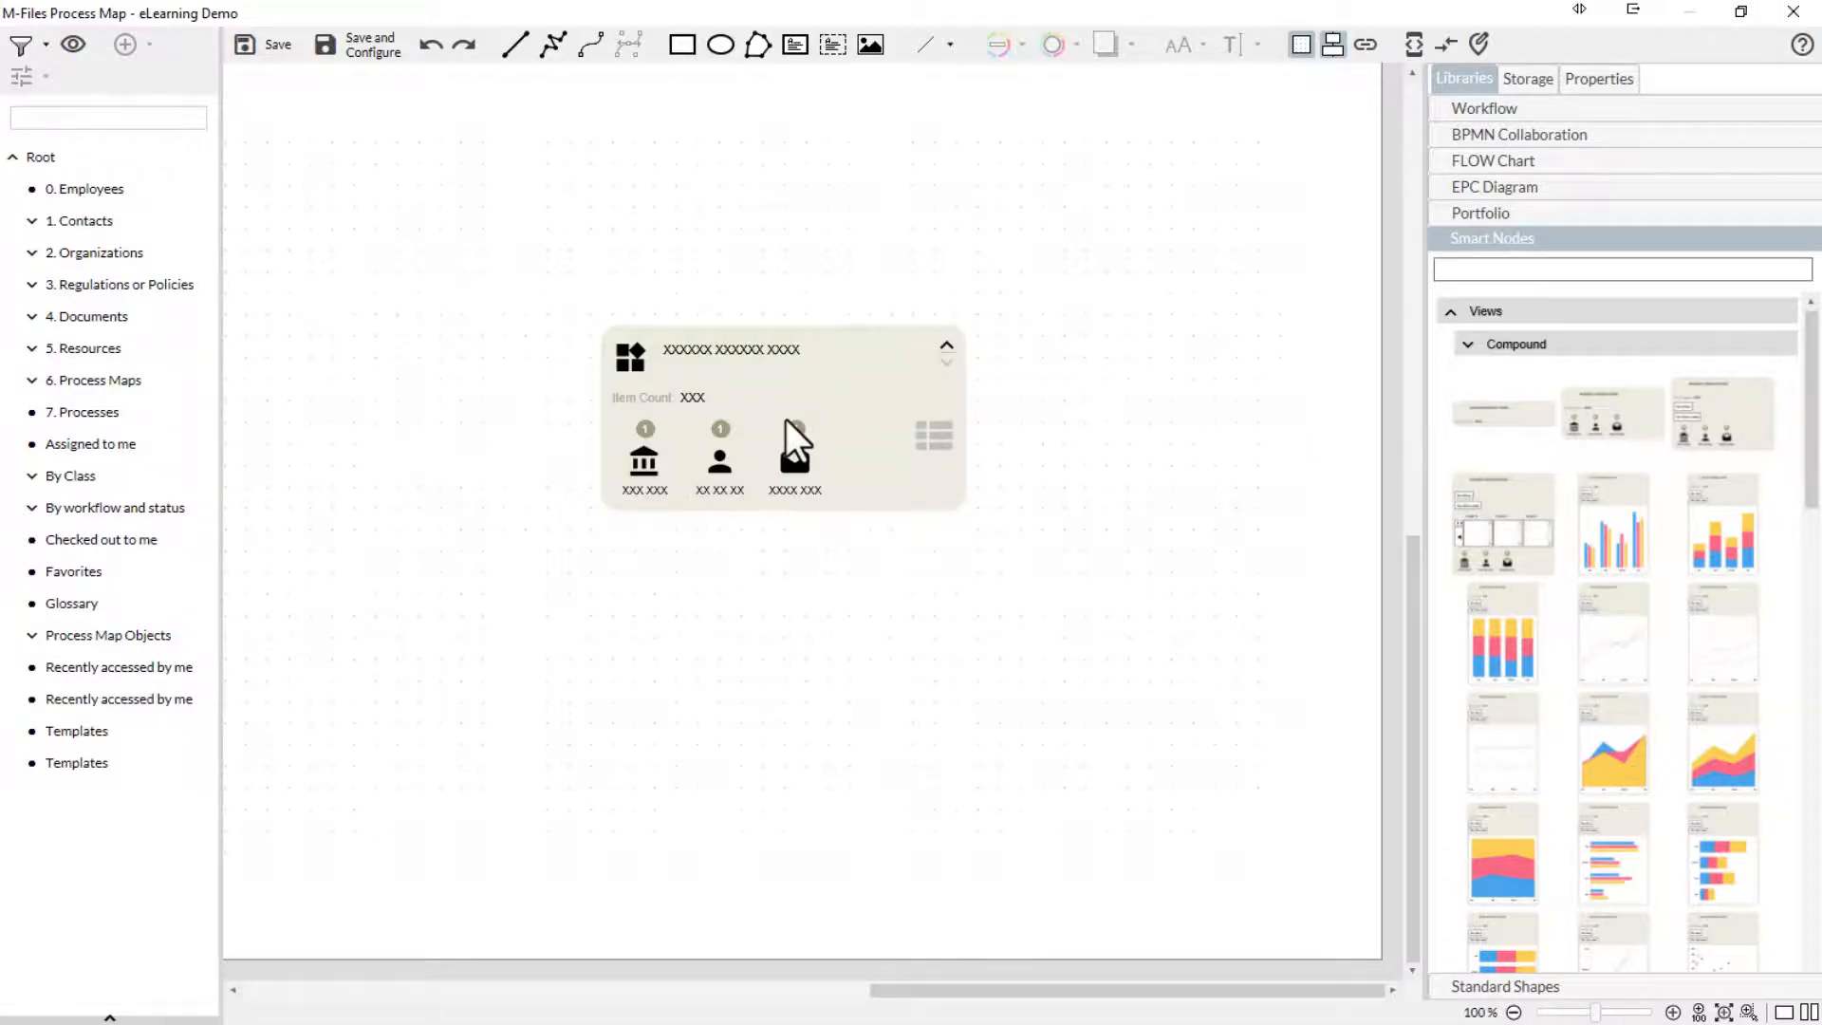
click(786, 419)
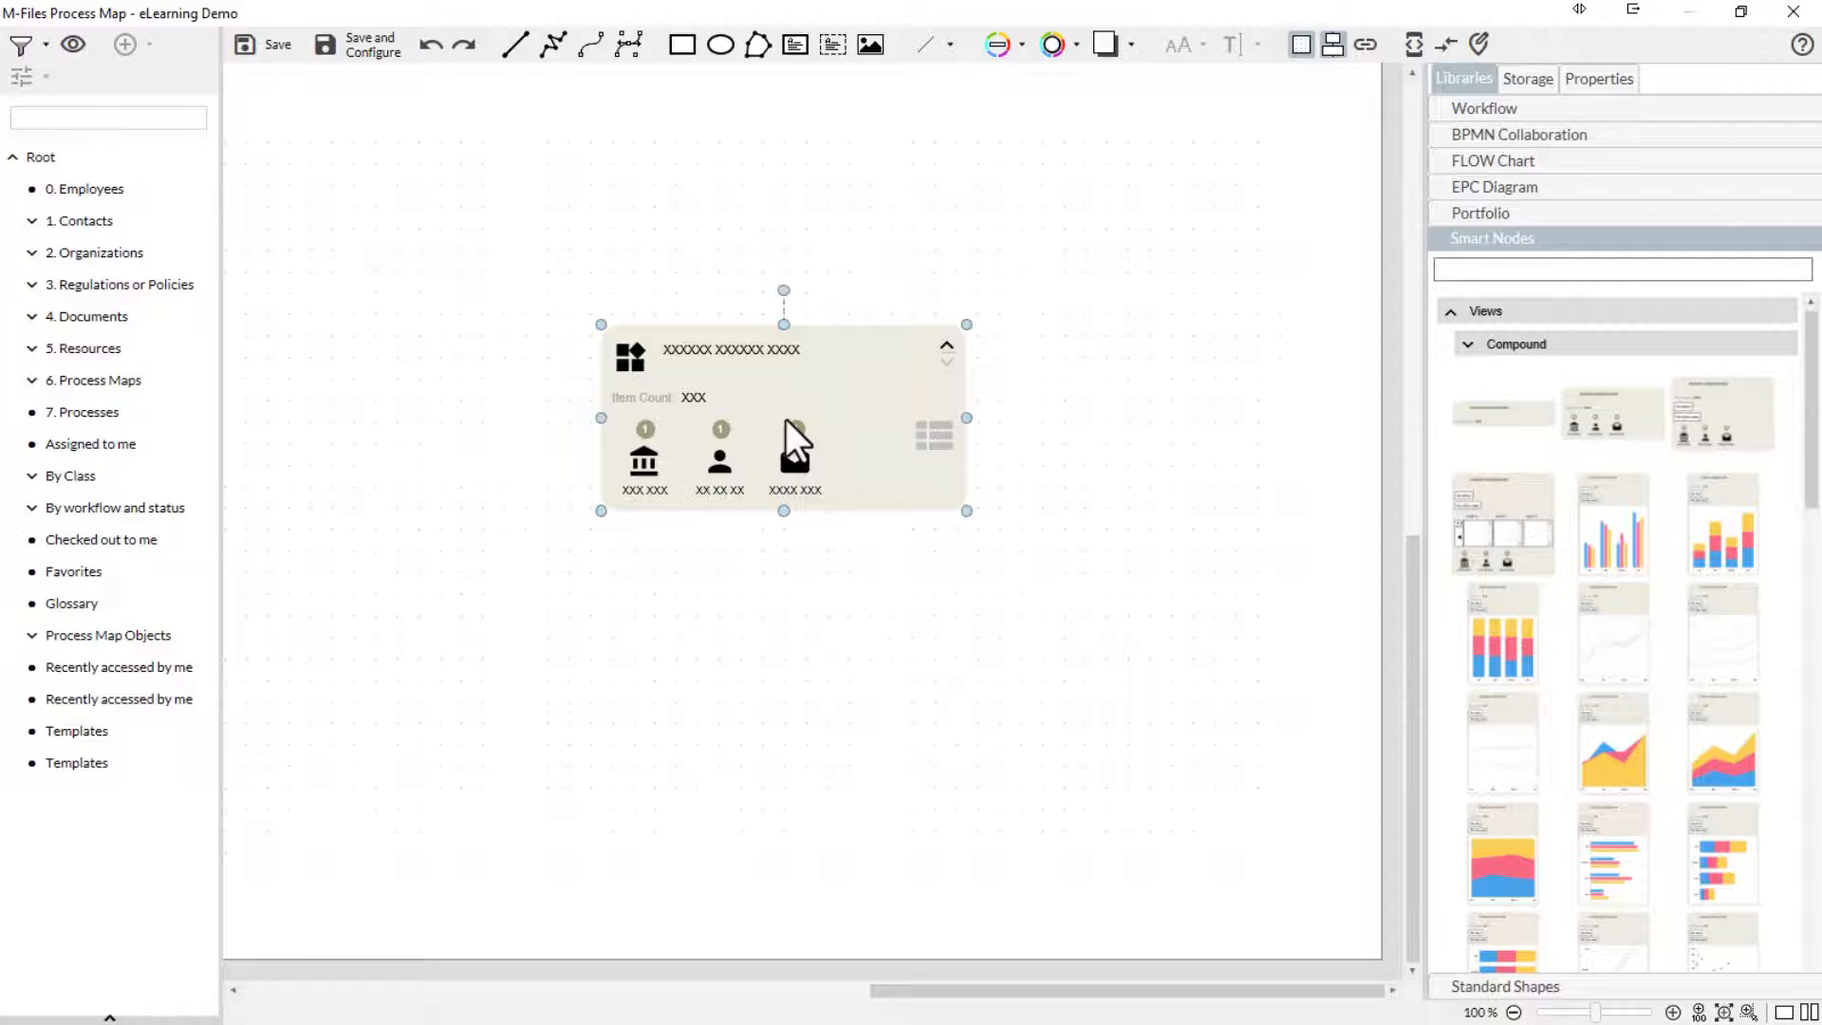
click(31, 317)
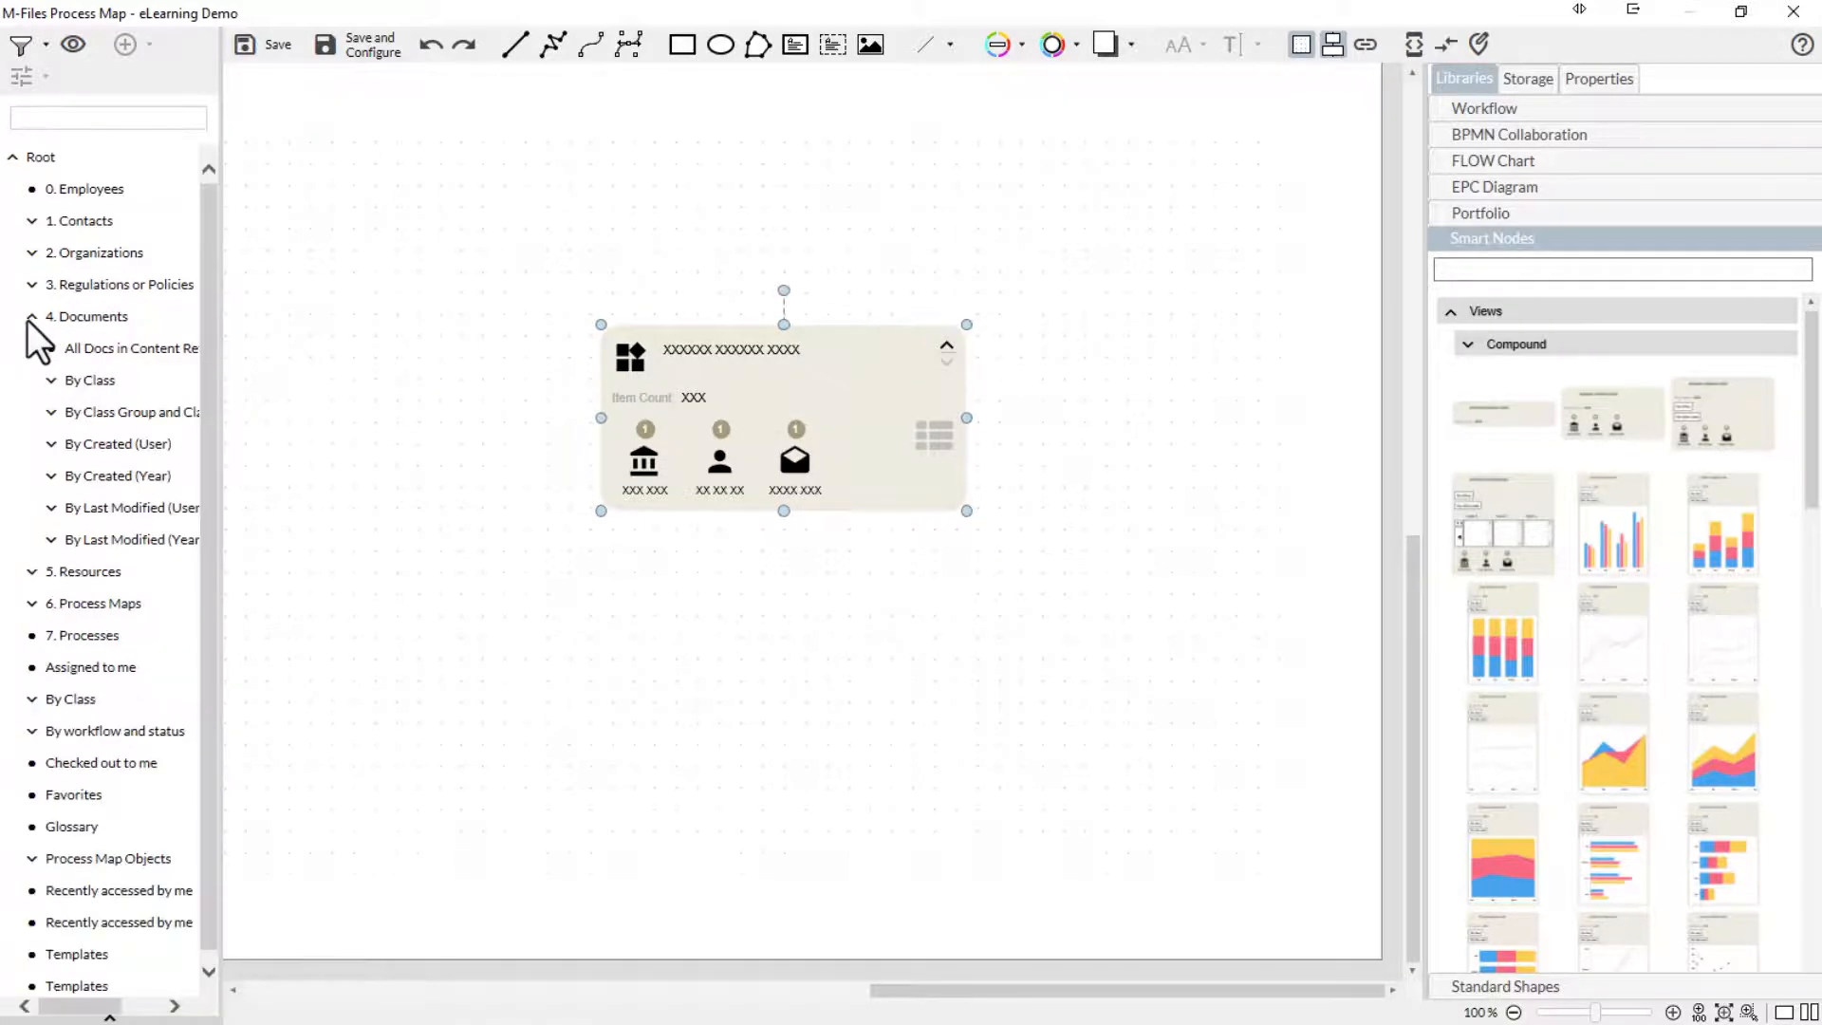
drag(83, 347, 806, 418)
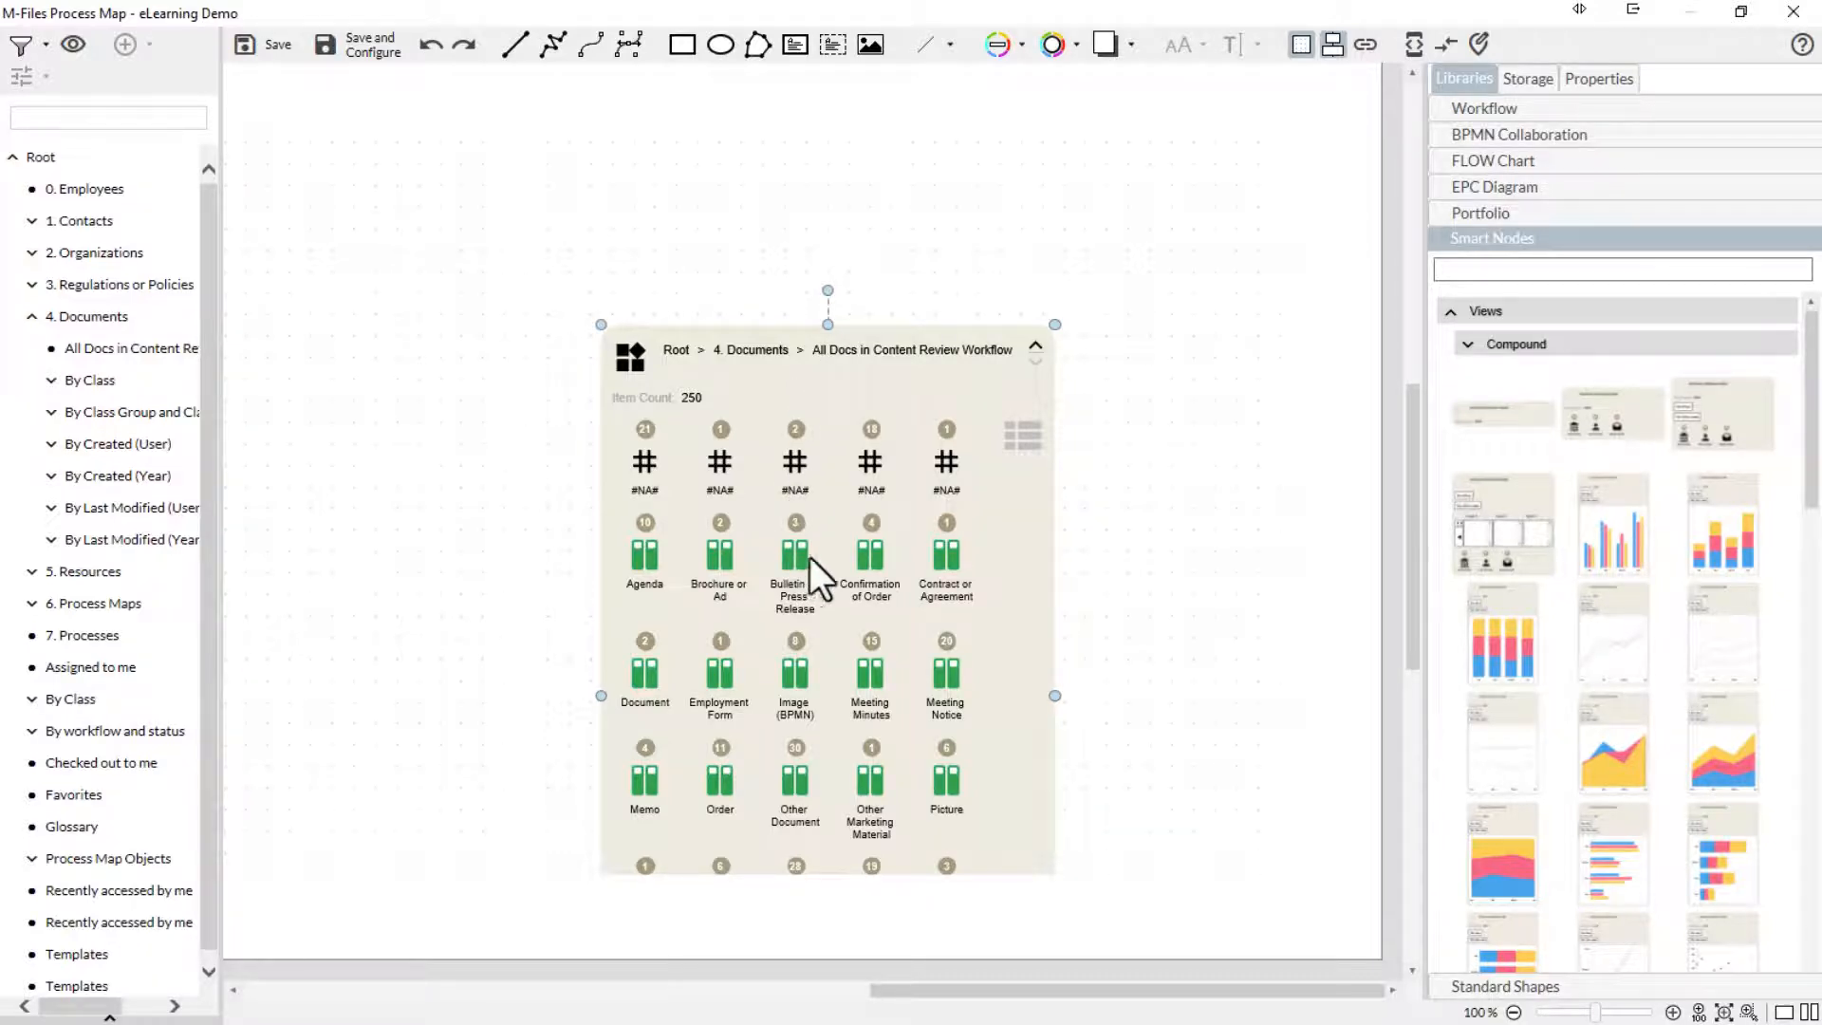
mouse_move(948, 554)
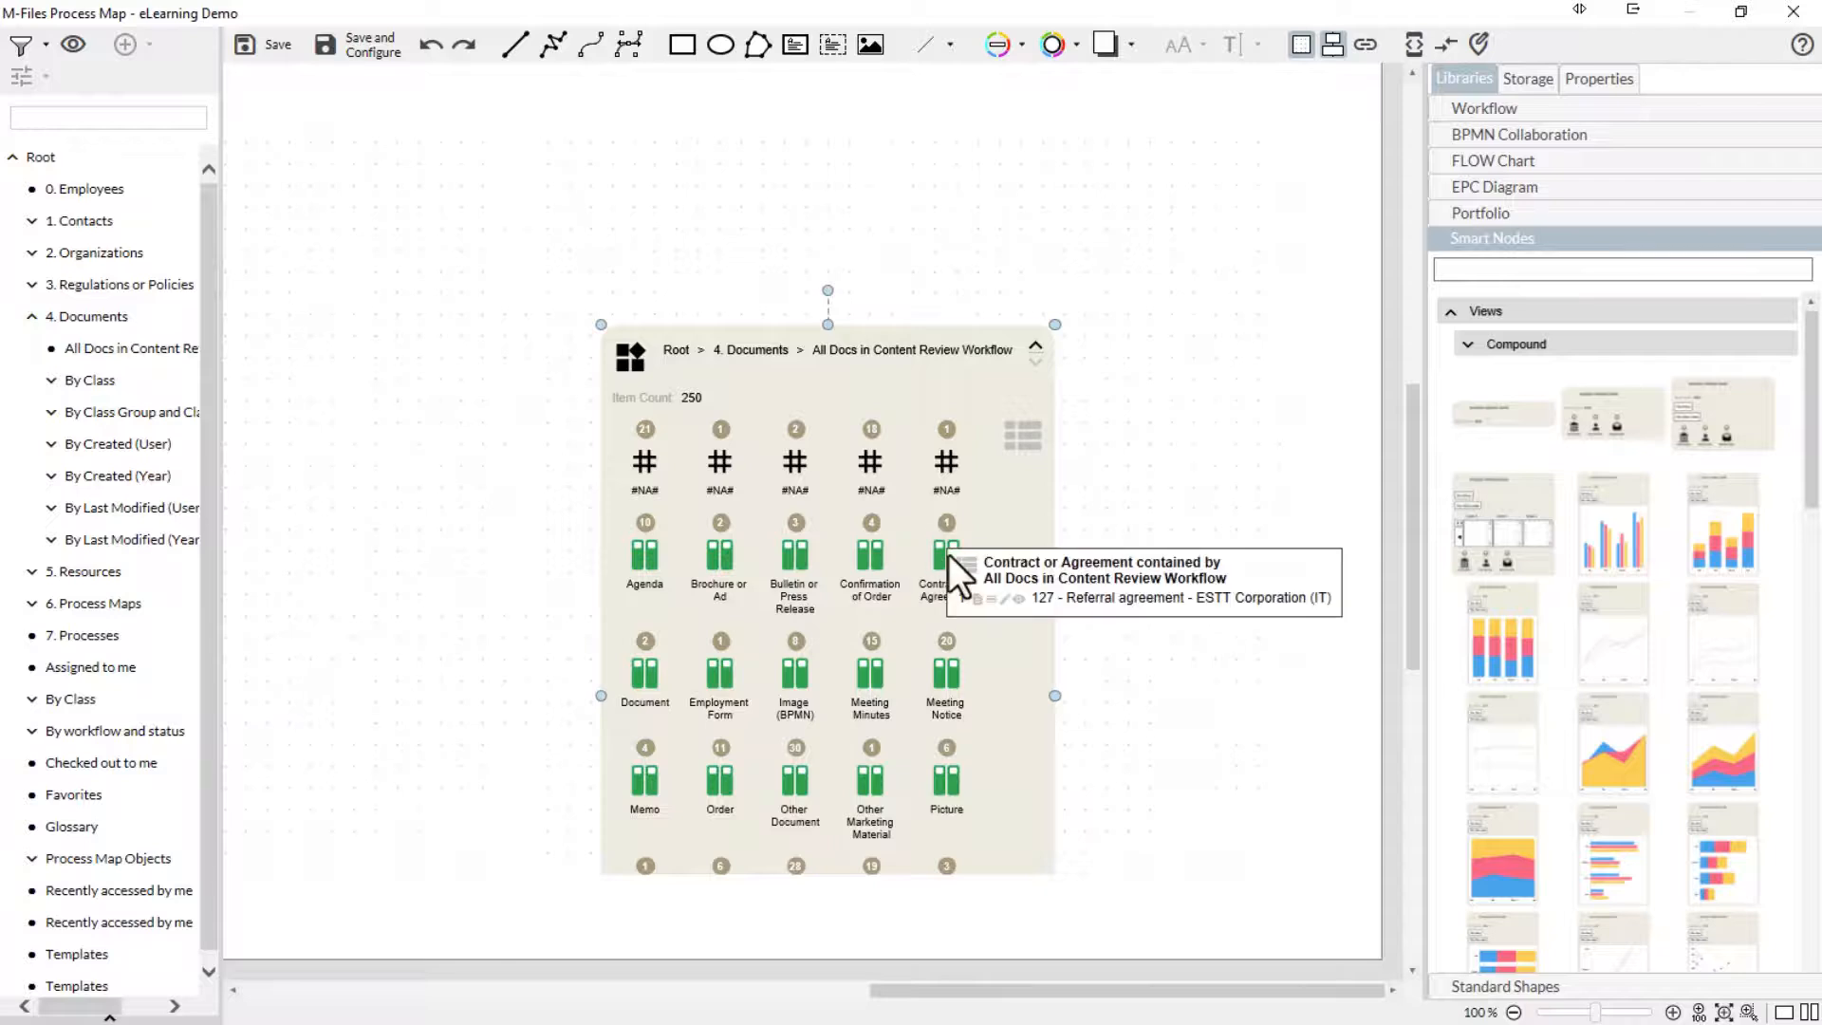
key(Delete)
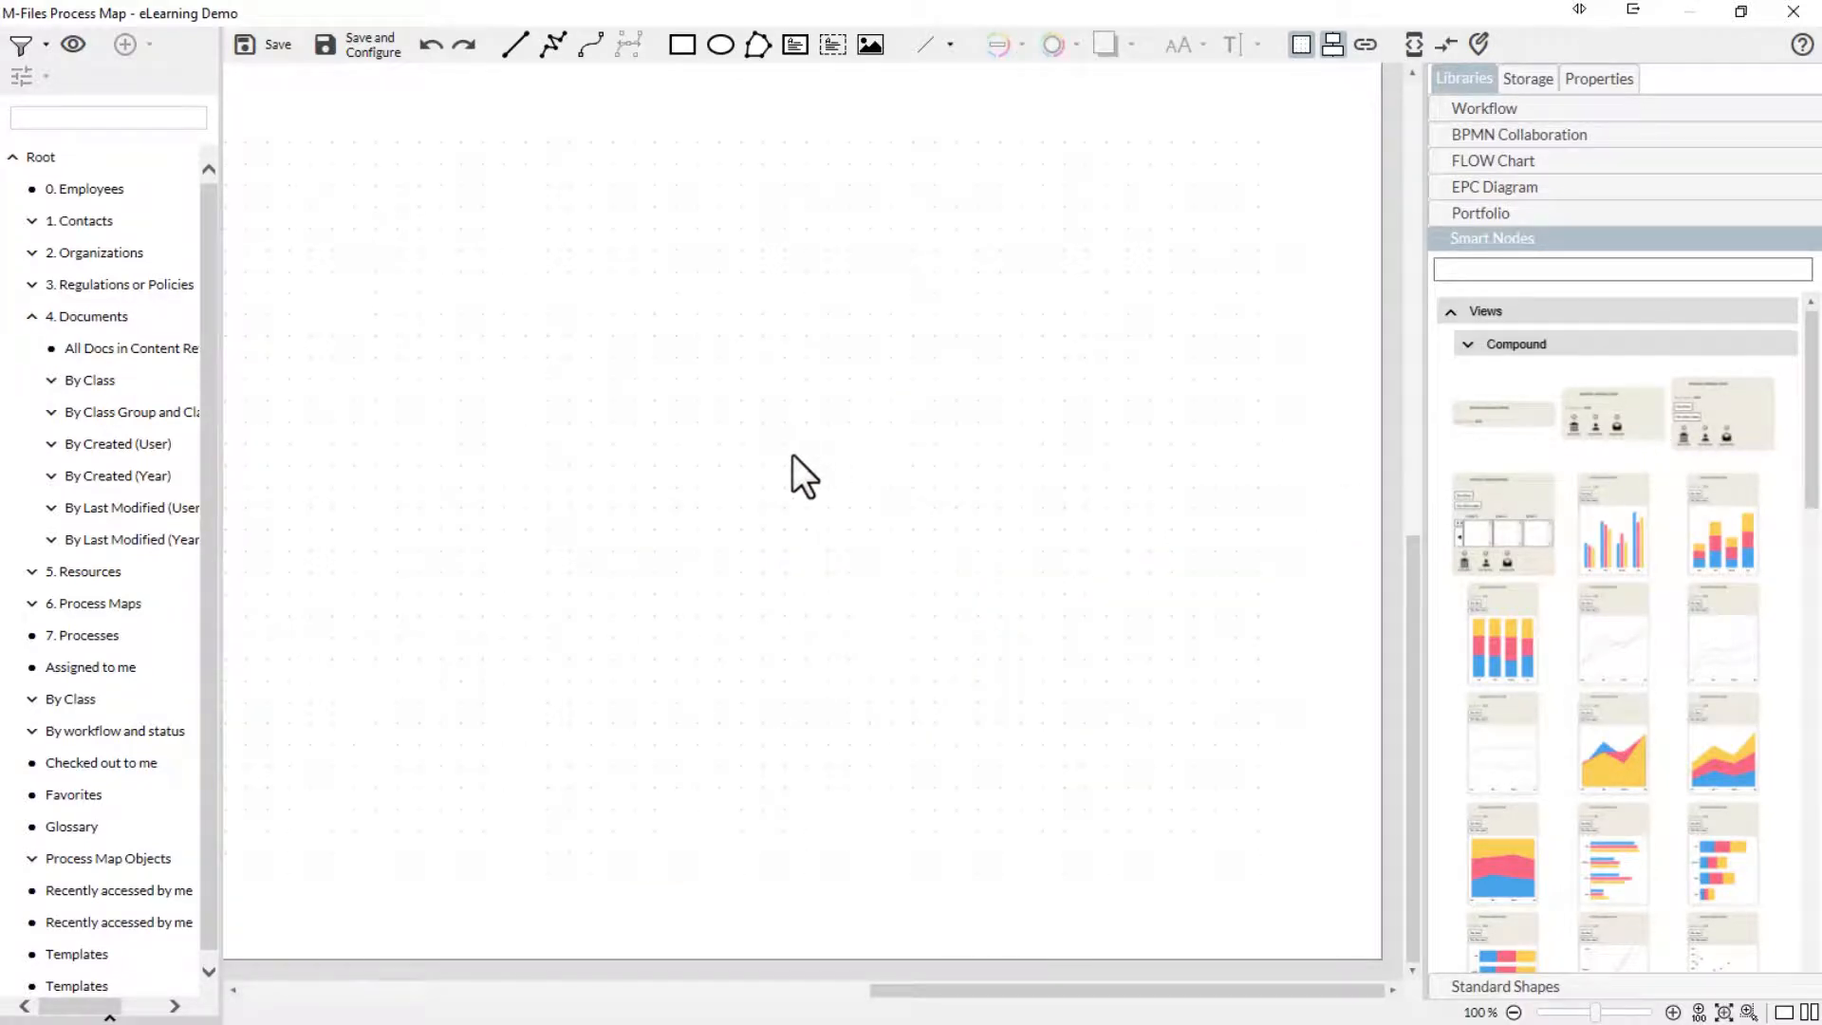
- Add the compound view node with filters, linked to All Docs in Content Review Workflow, and expand its Workflow state filter
key(ctrl+z)
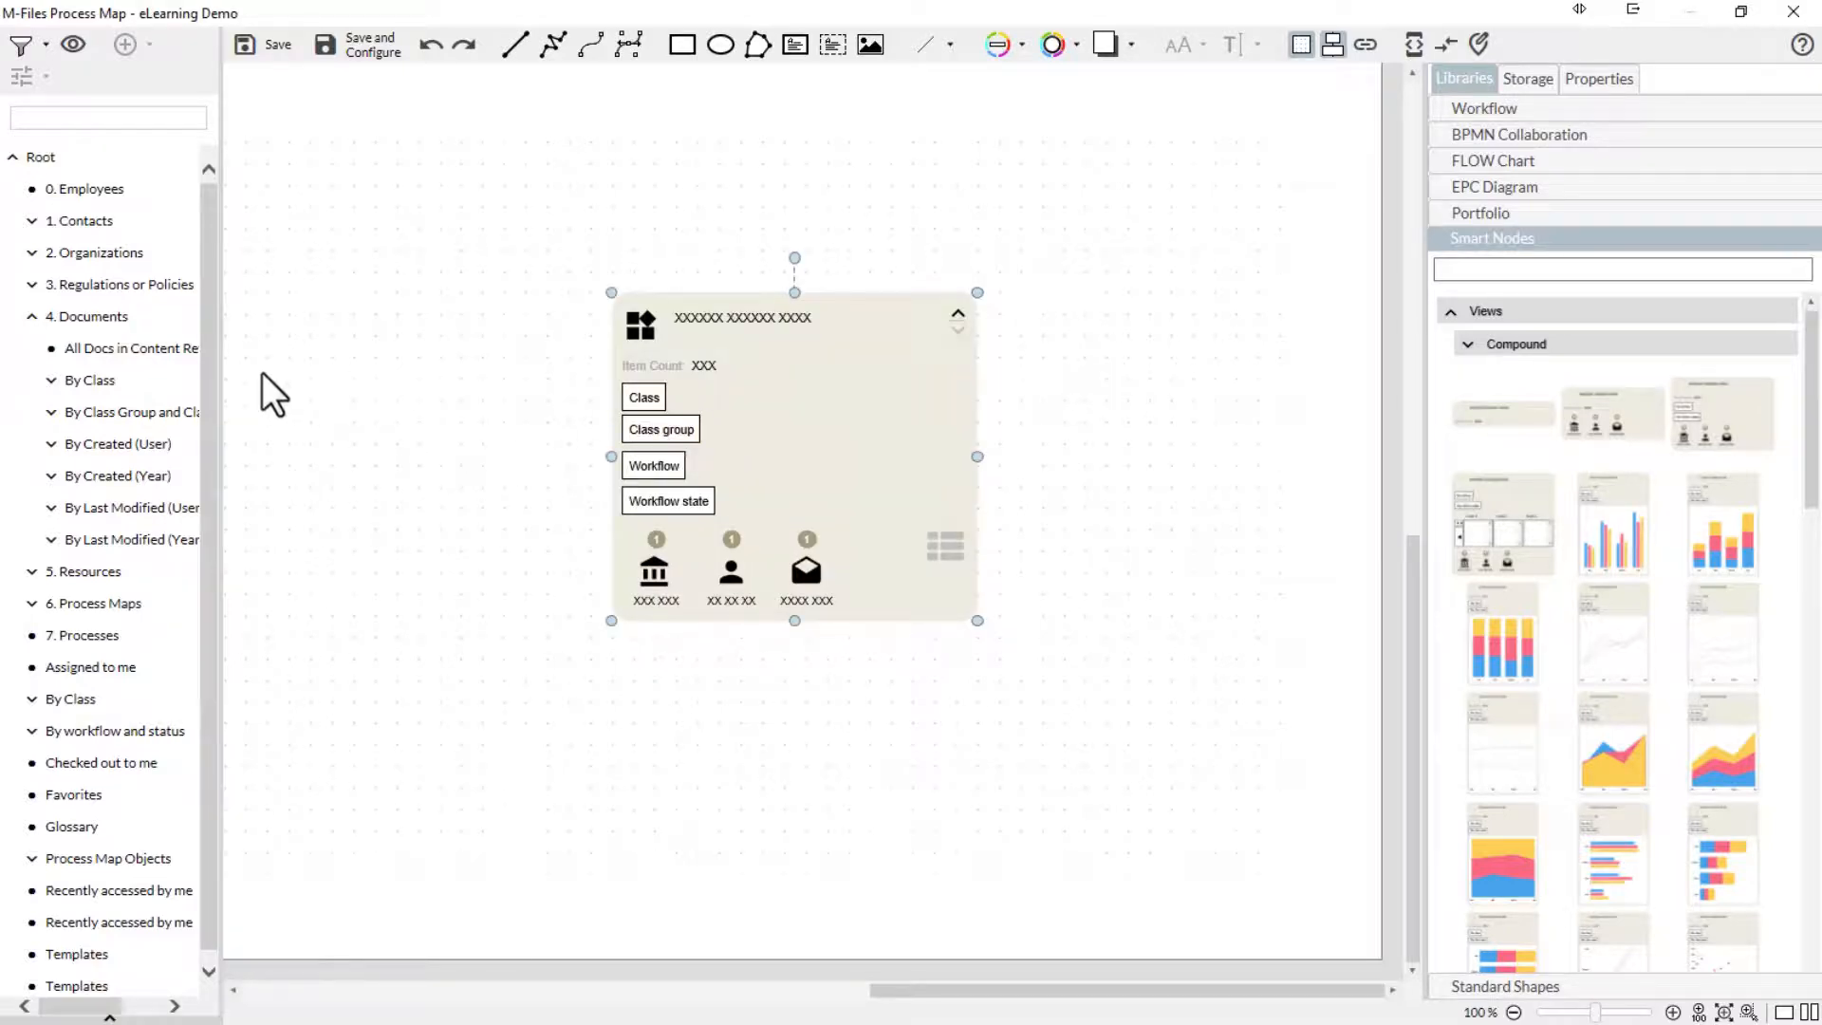
drag(139, 349, 793, 424)
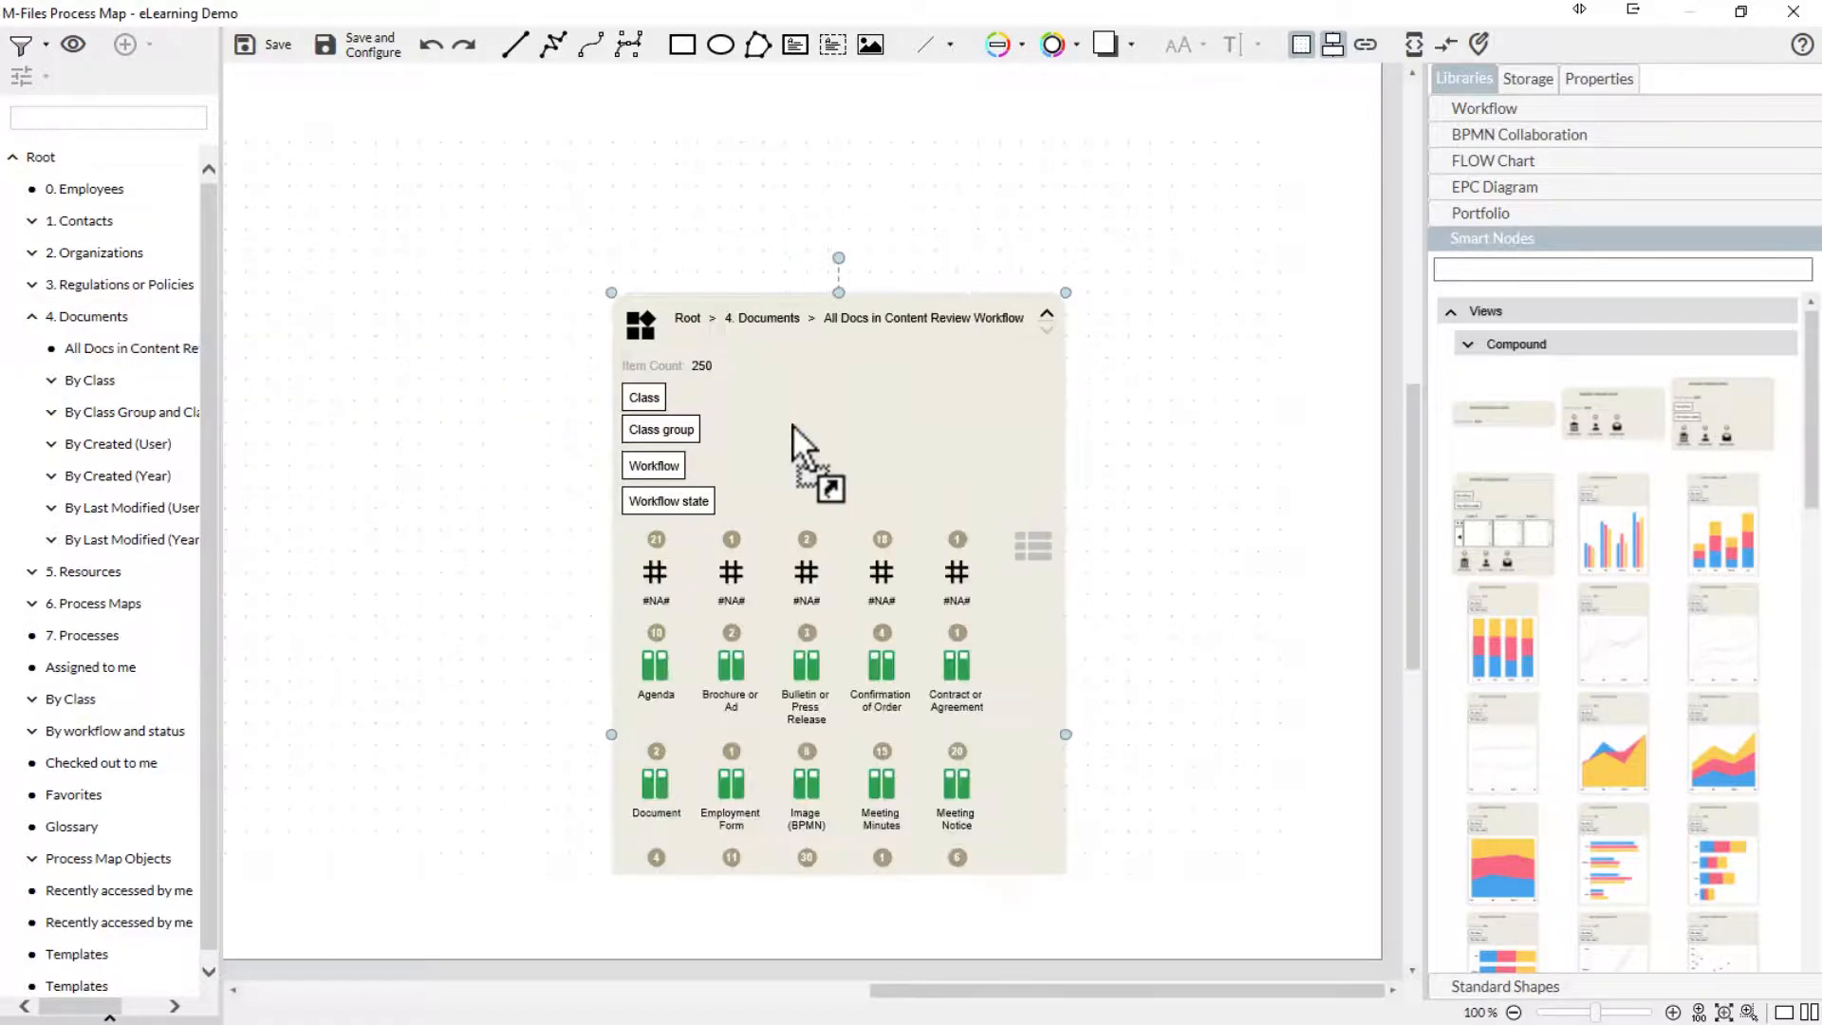
click(687, 501)
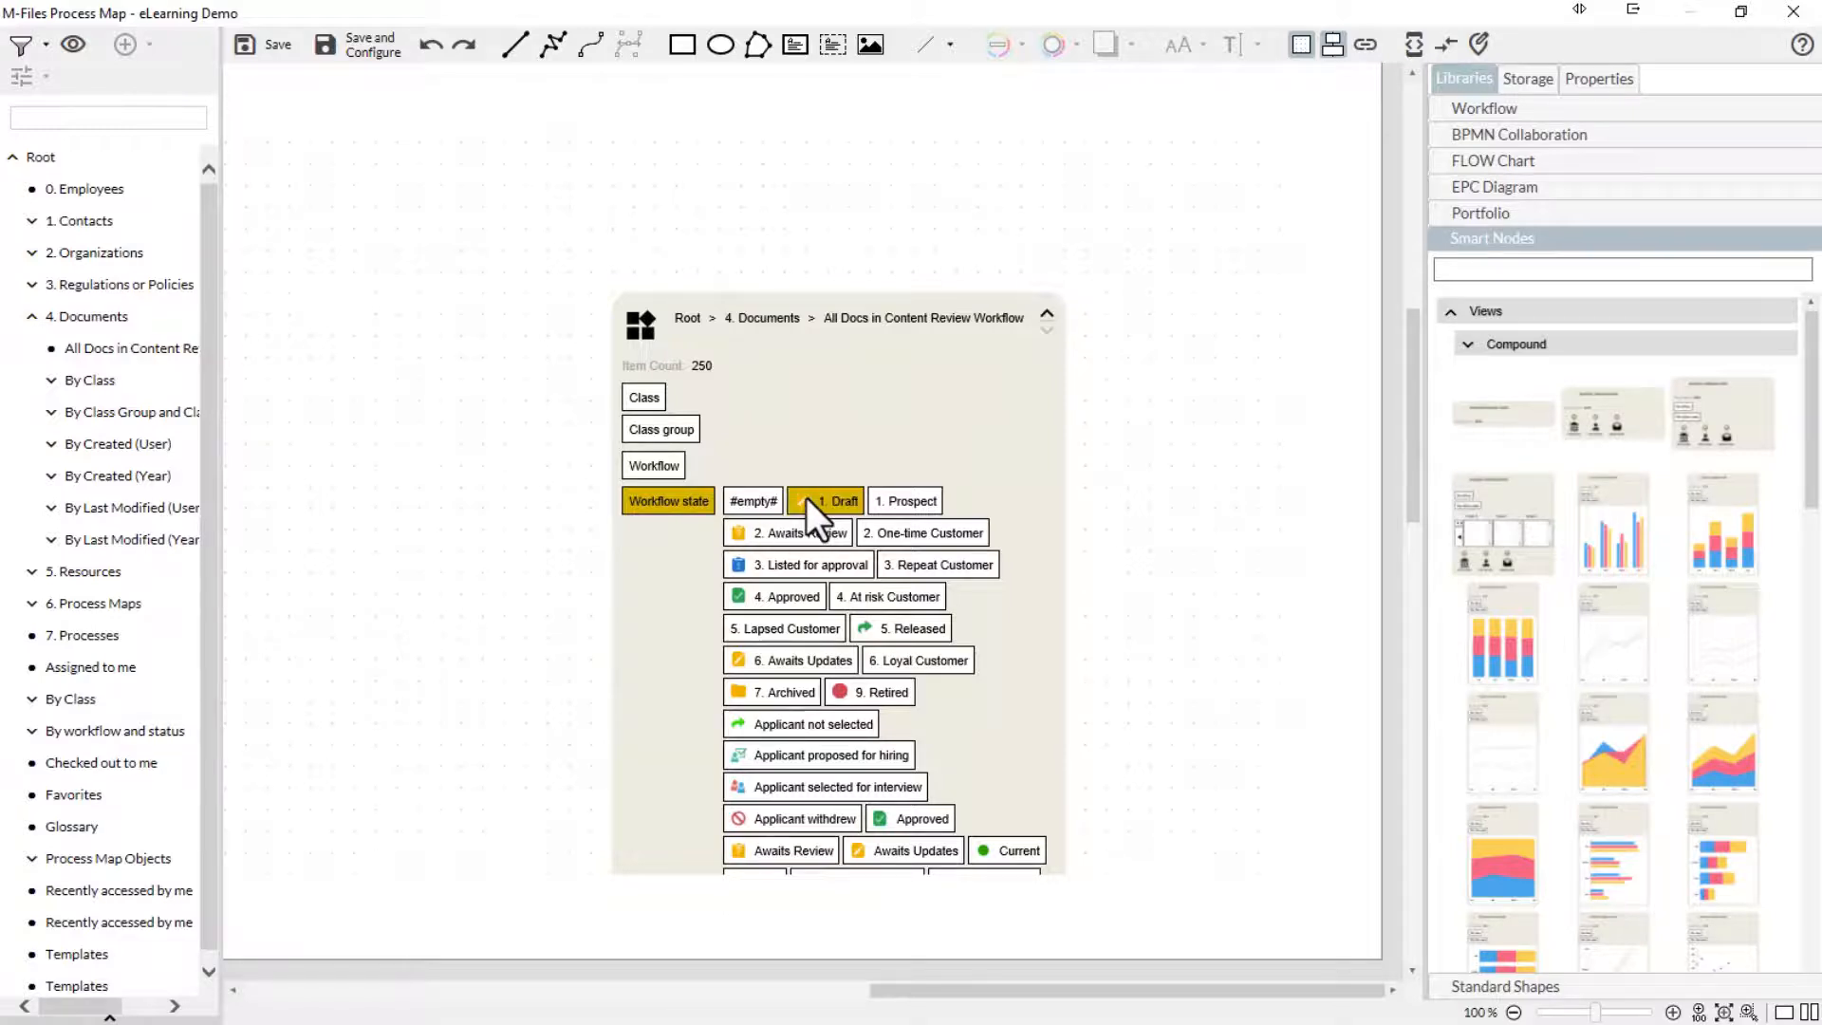
- Collapse the Workflow state filter of the node linked to All Docs in Content Review Workflow and delete the node
click(843, 451)
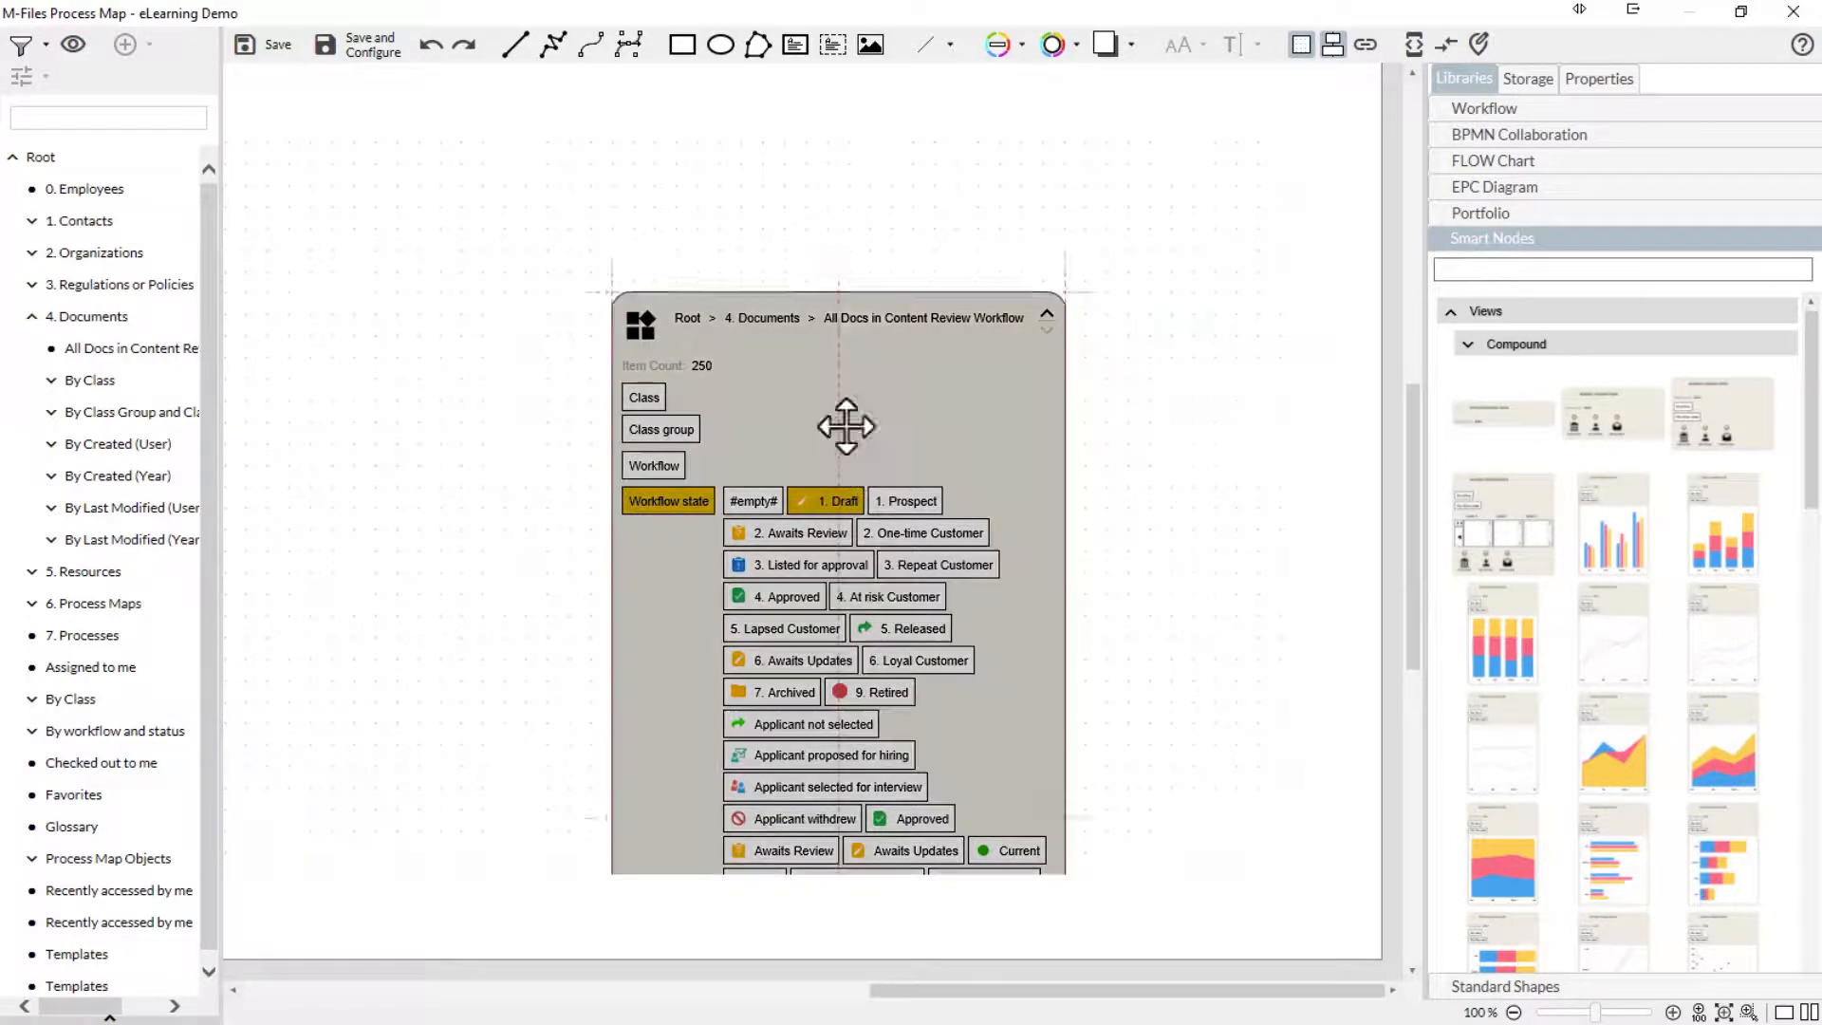
drag(845, 426, 846, 279)
mouse_move(1413, 440)
mouse_down()
mouse_move(1420, 604)
mouse_move(1415, 412)
mouse_up()
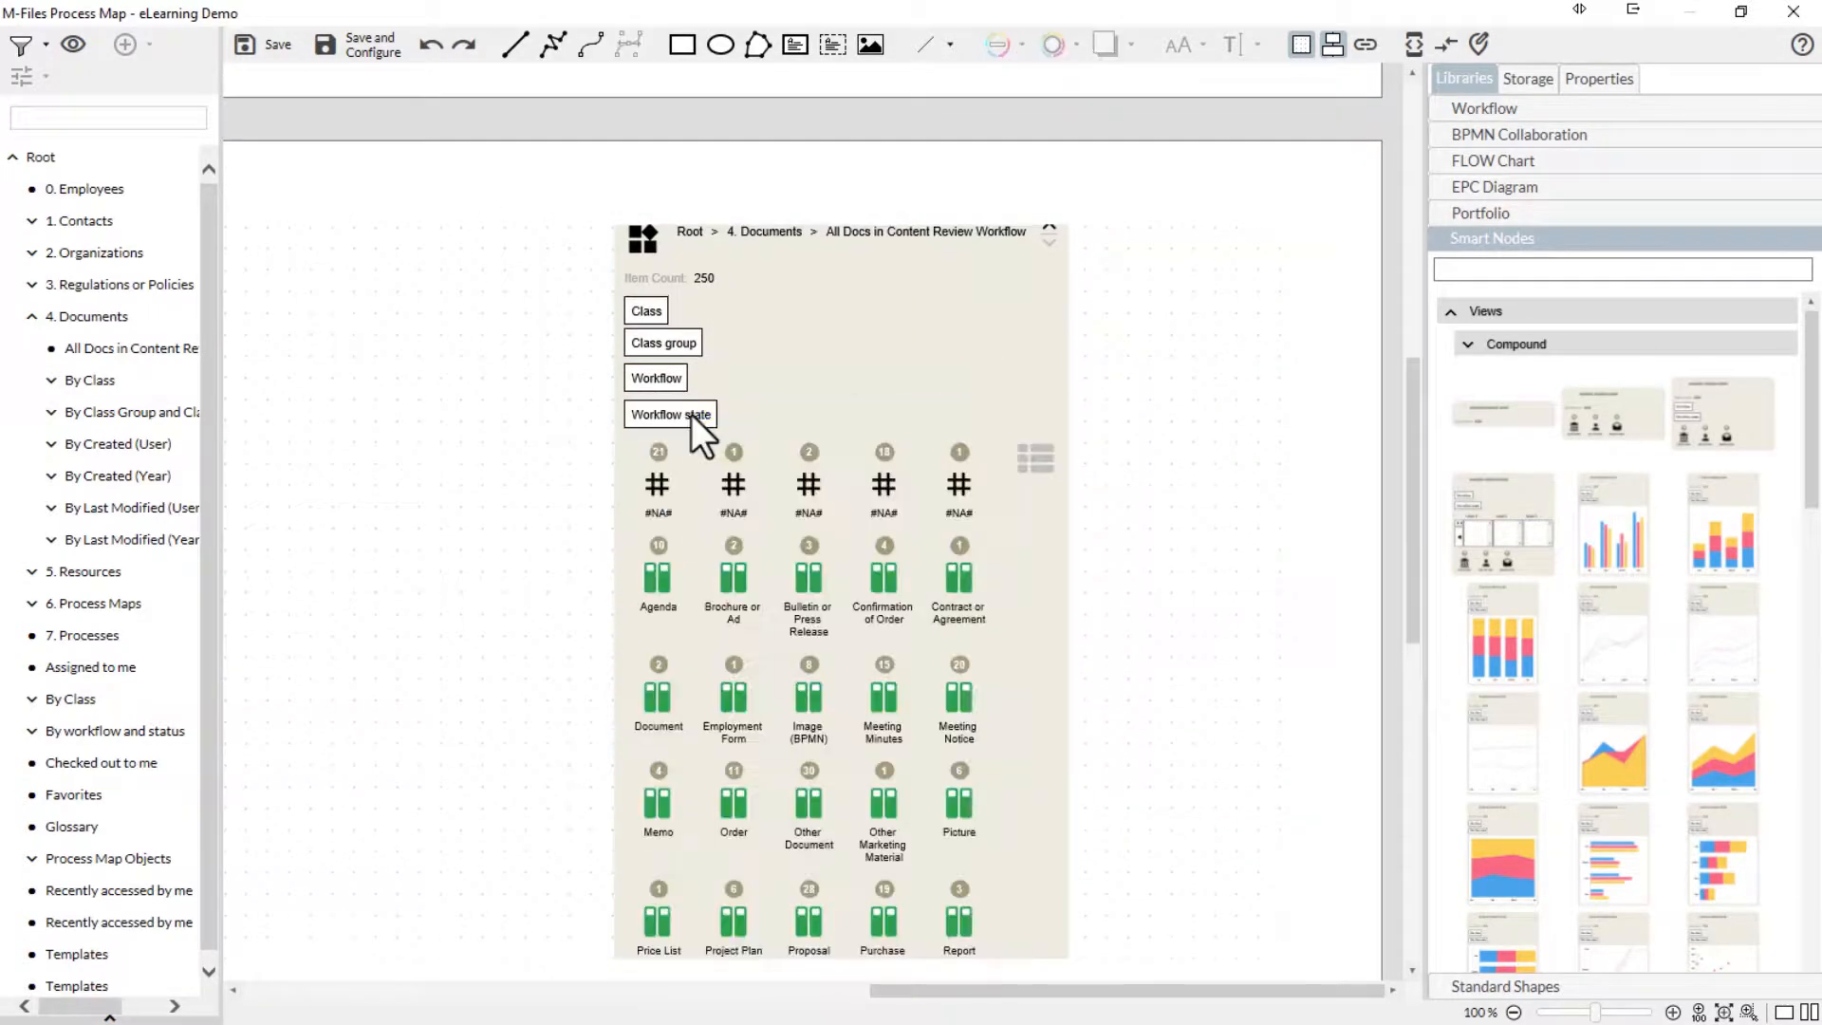
click(719, 287)
key(Delete)
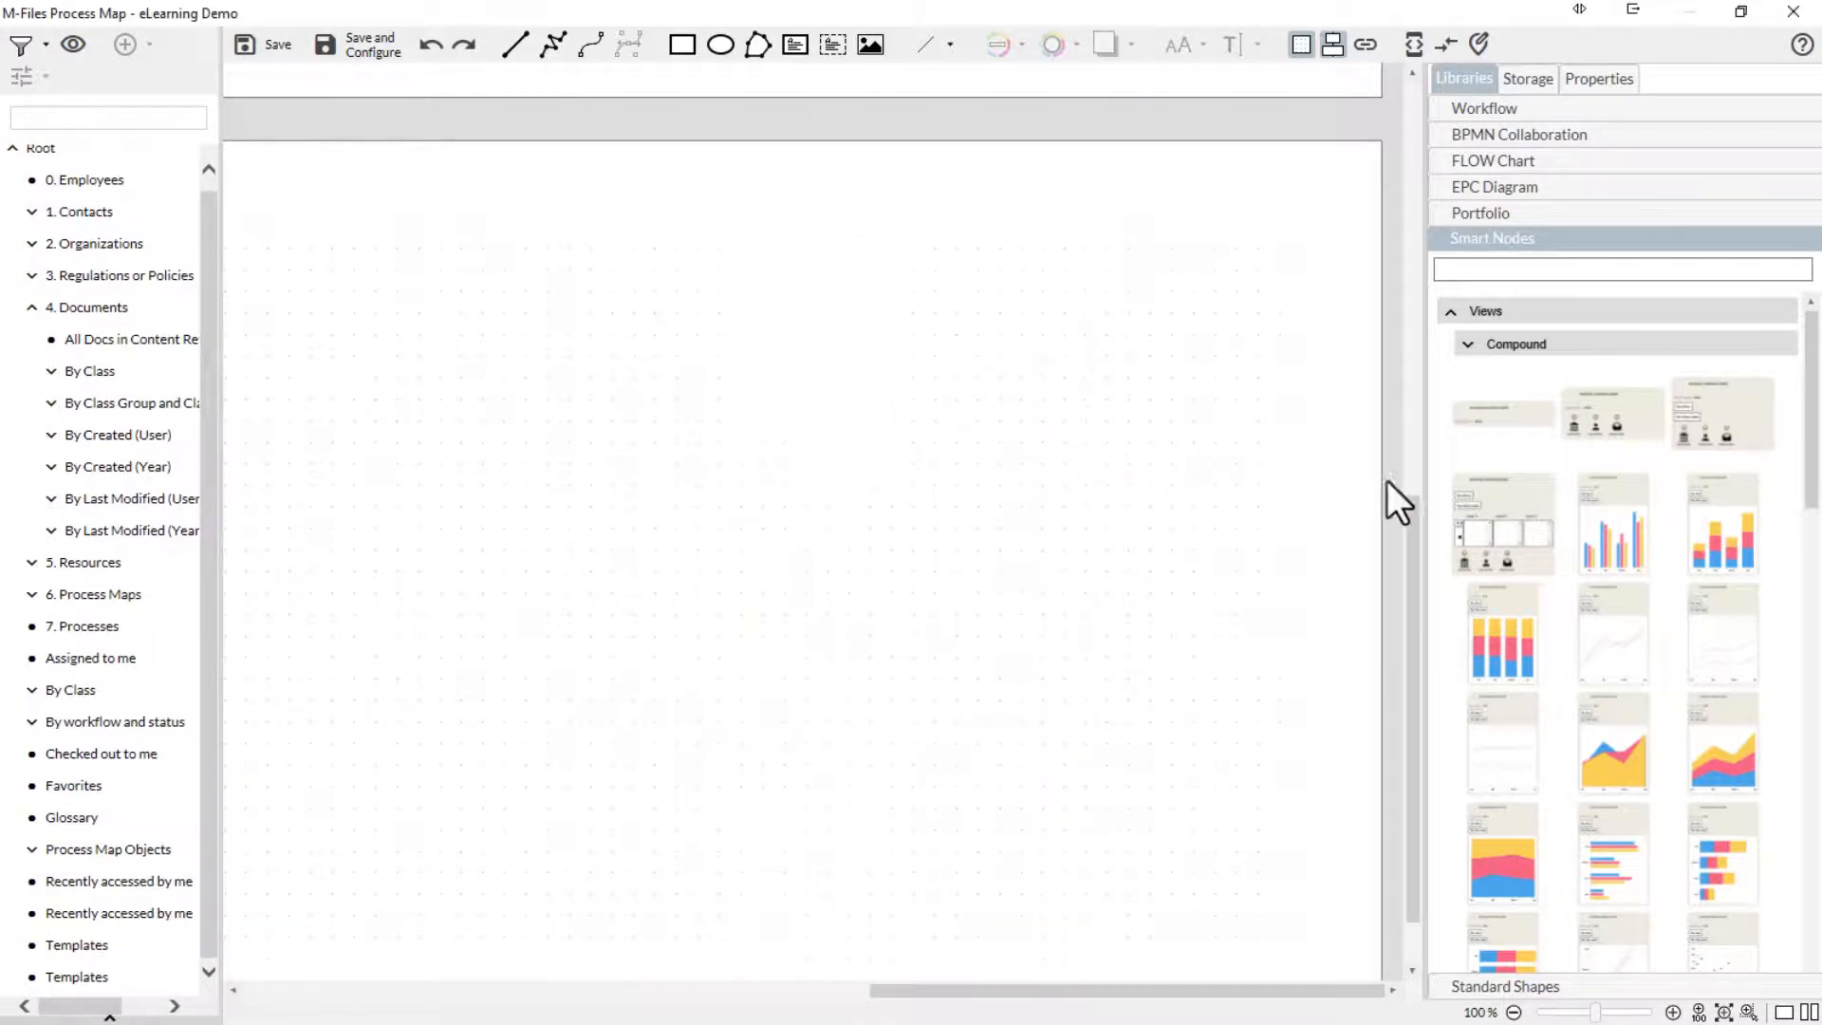
- Add the compound view node with level selectors, linked to 1. Contacts, and drill down through Employee Records and Controlling to the second employee
click(720, 422)
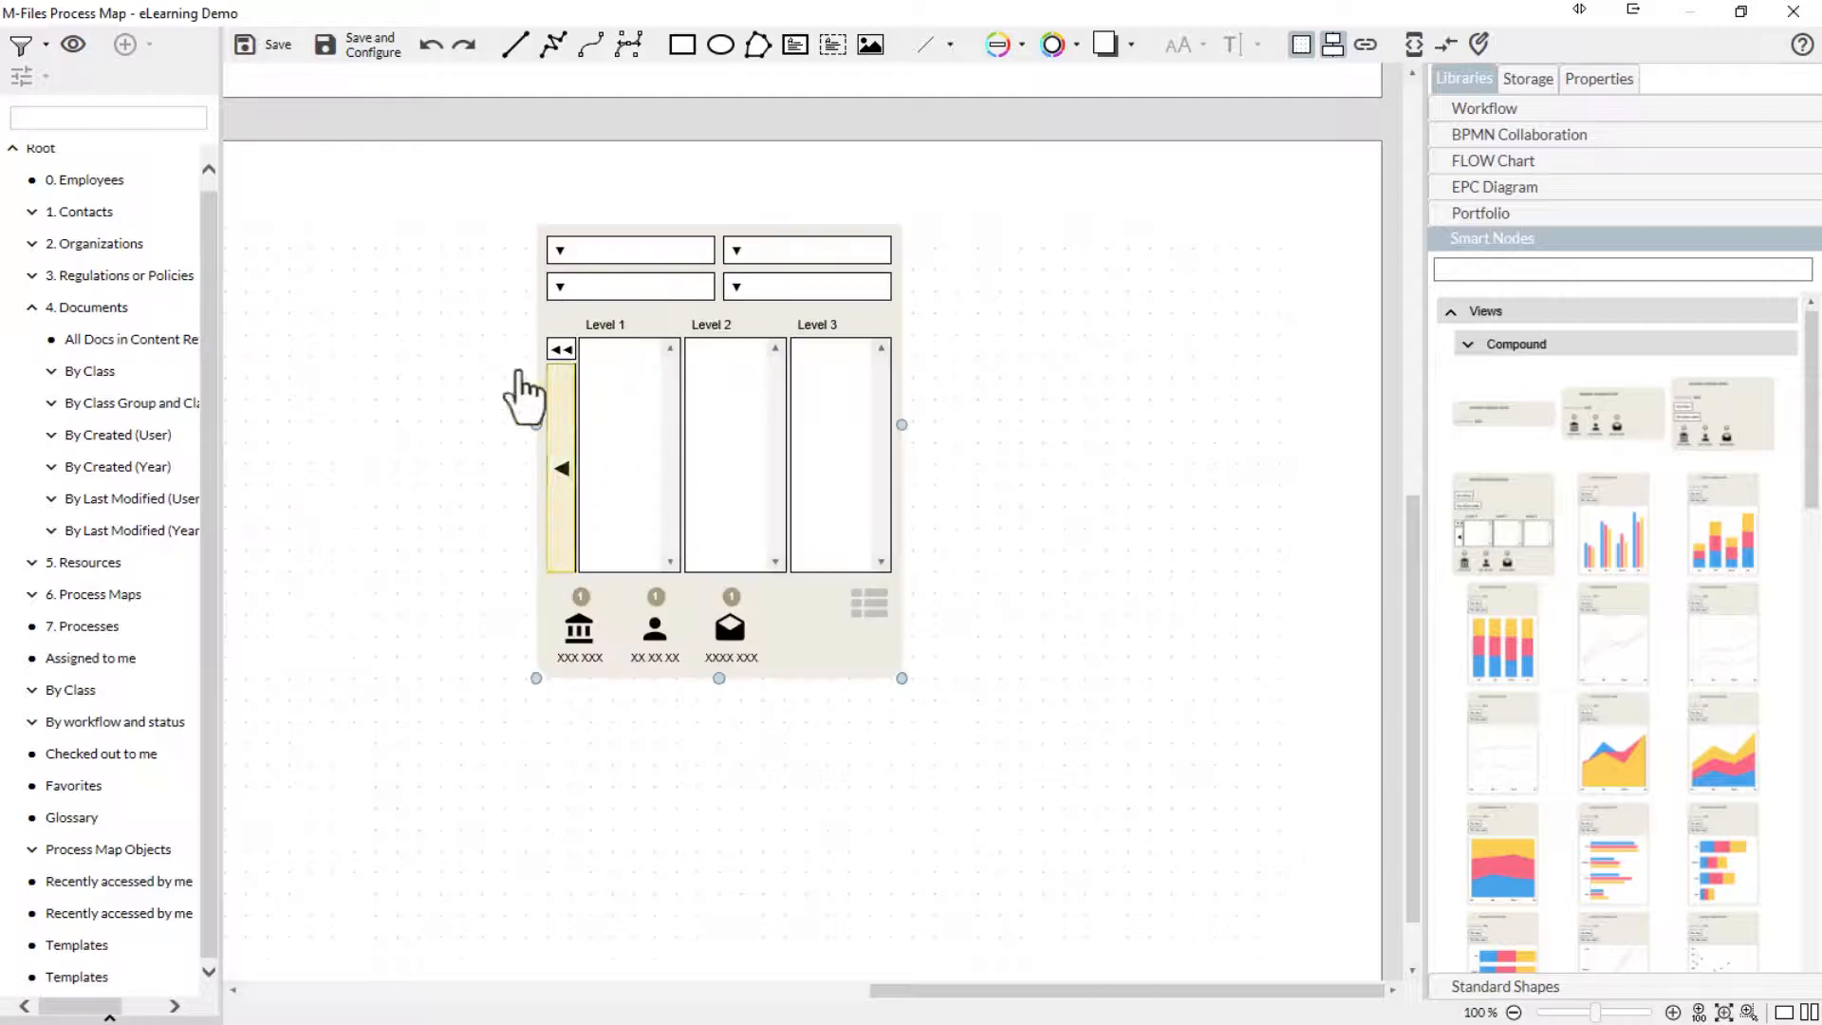
drag(144, 216, 645, 395)
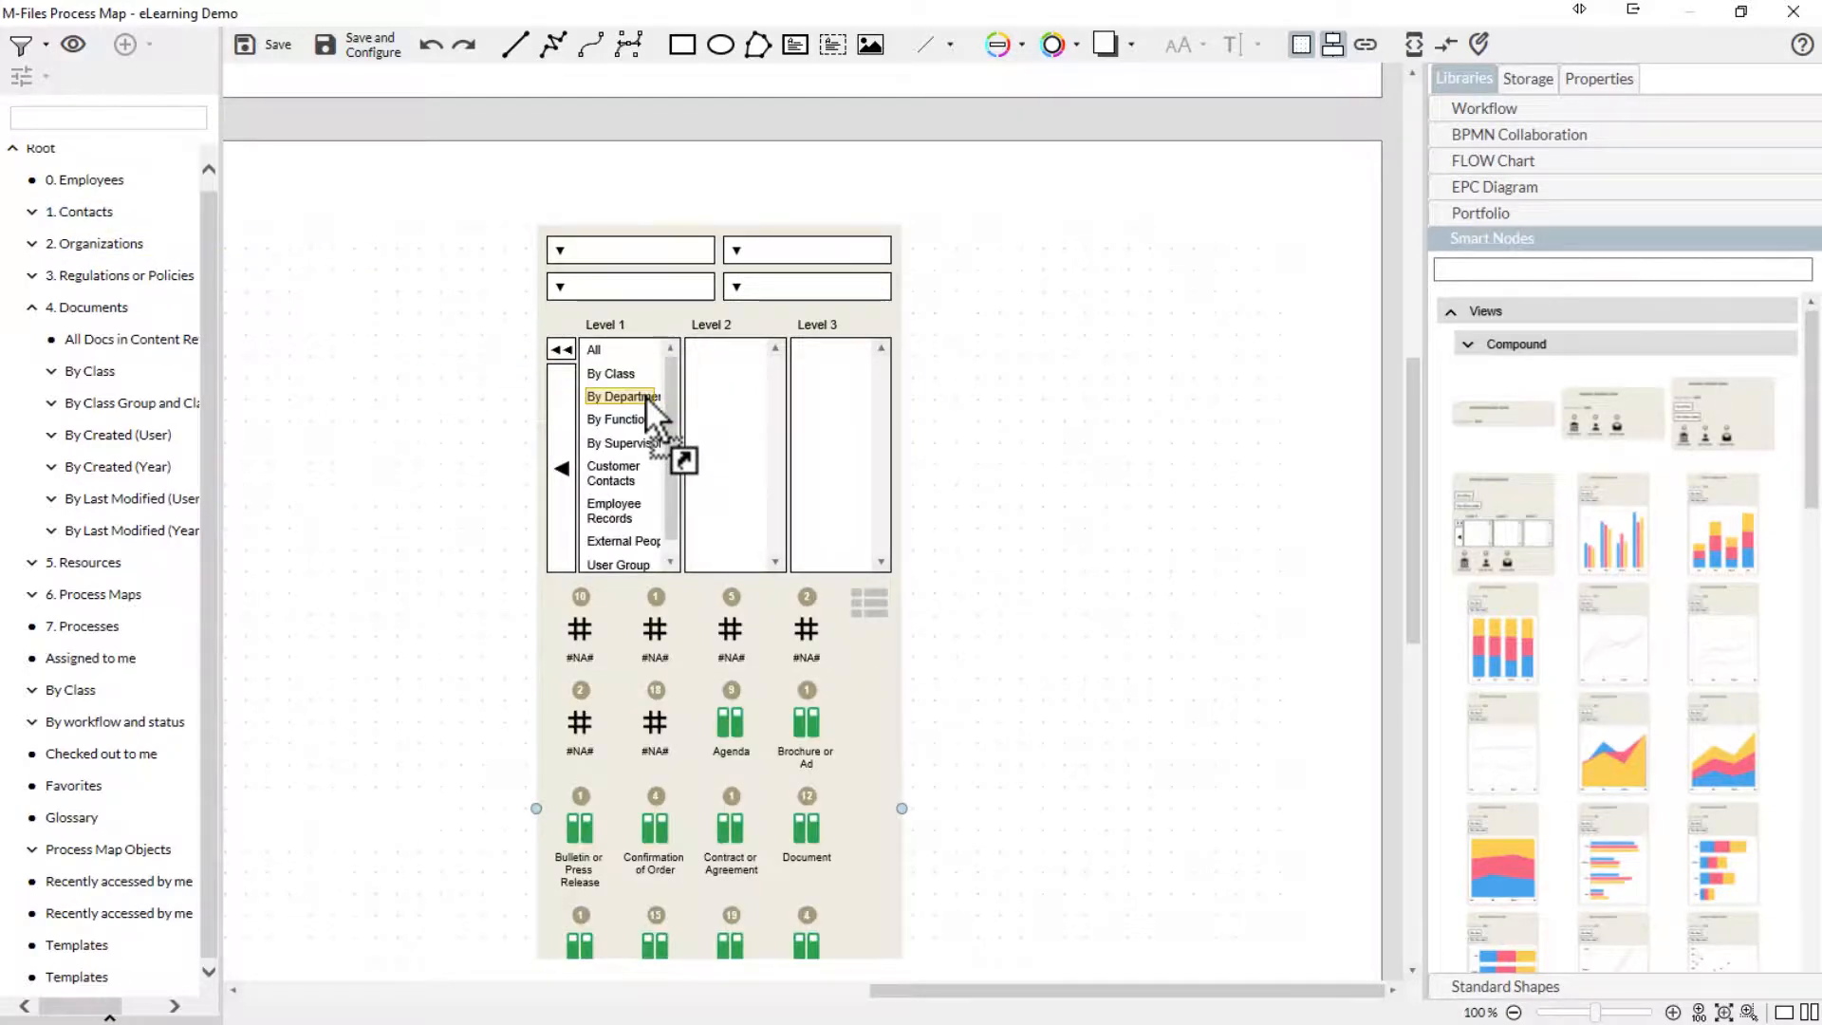
click(623, 503)
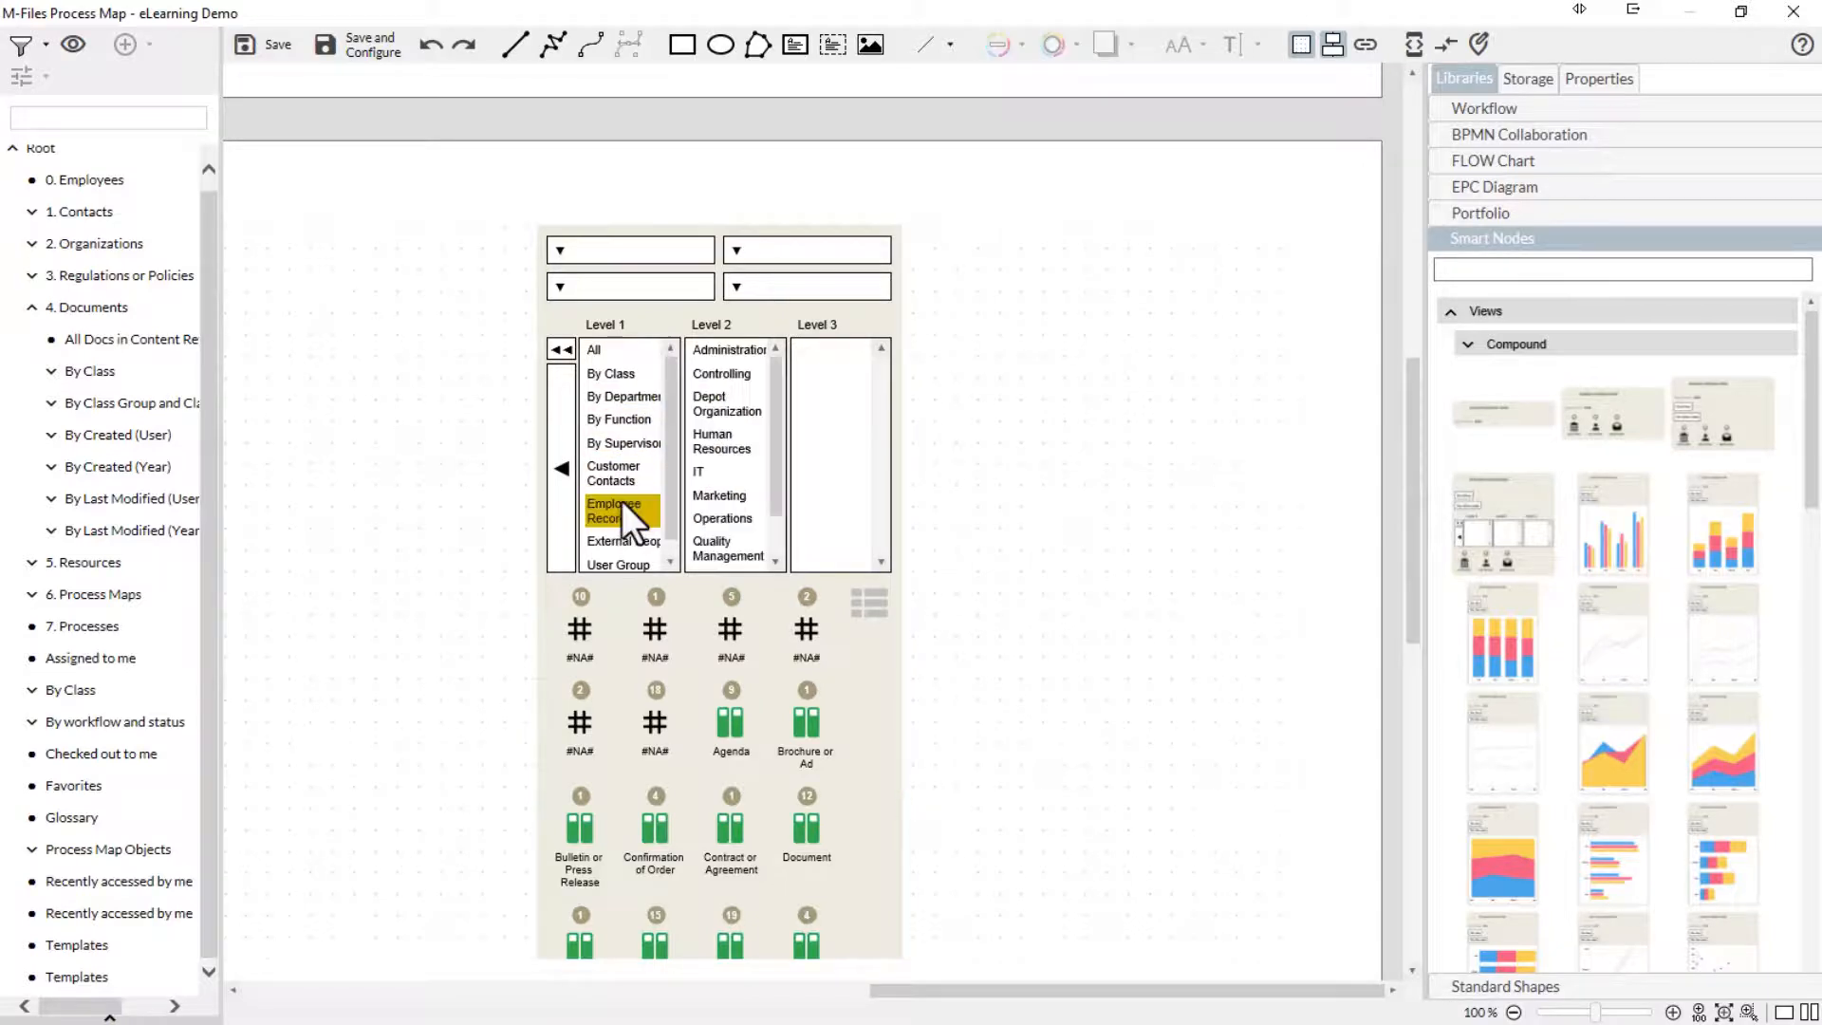
click(725, 374)
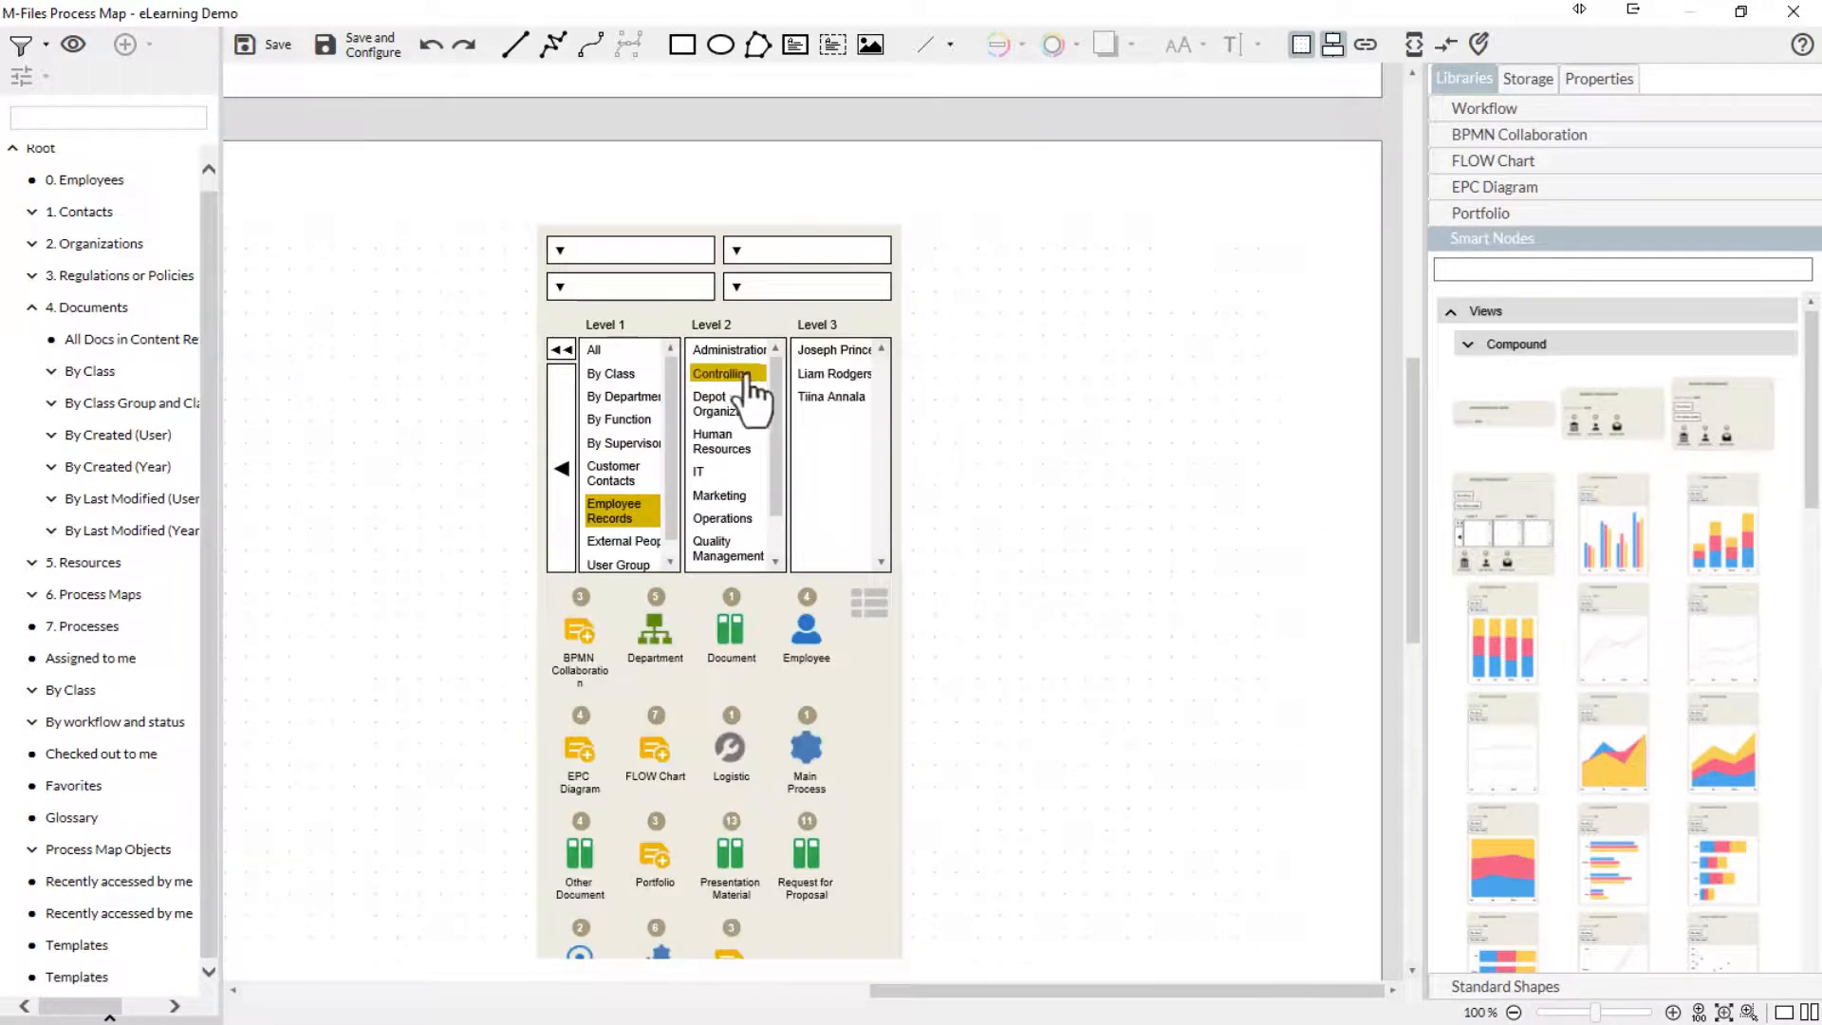
click(812, 373)
- Set the first filter of the level selector node to Class group
click(562, 253)
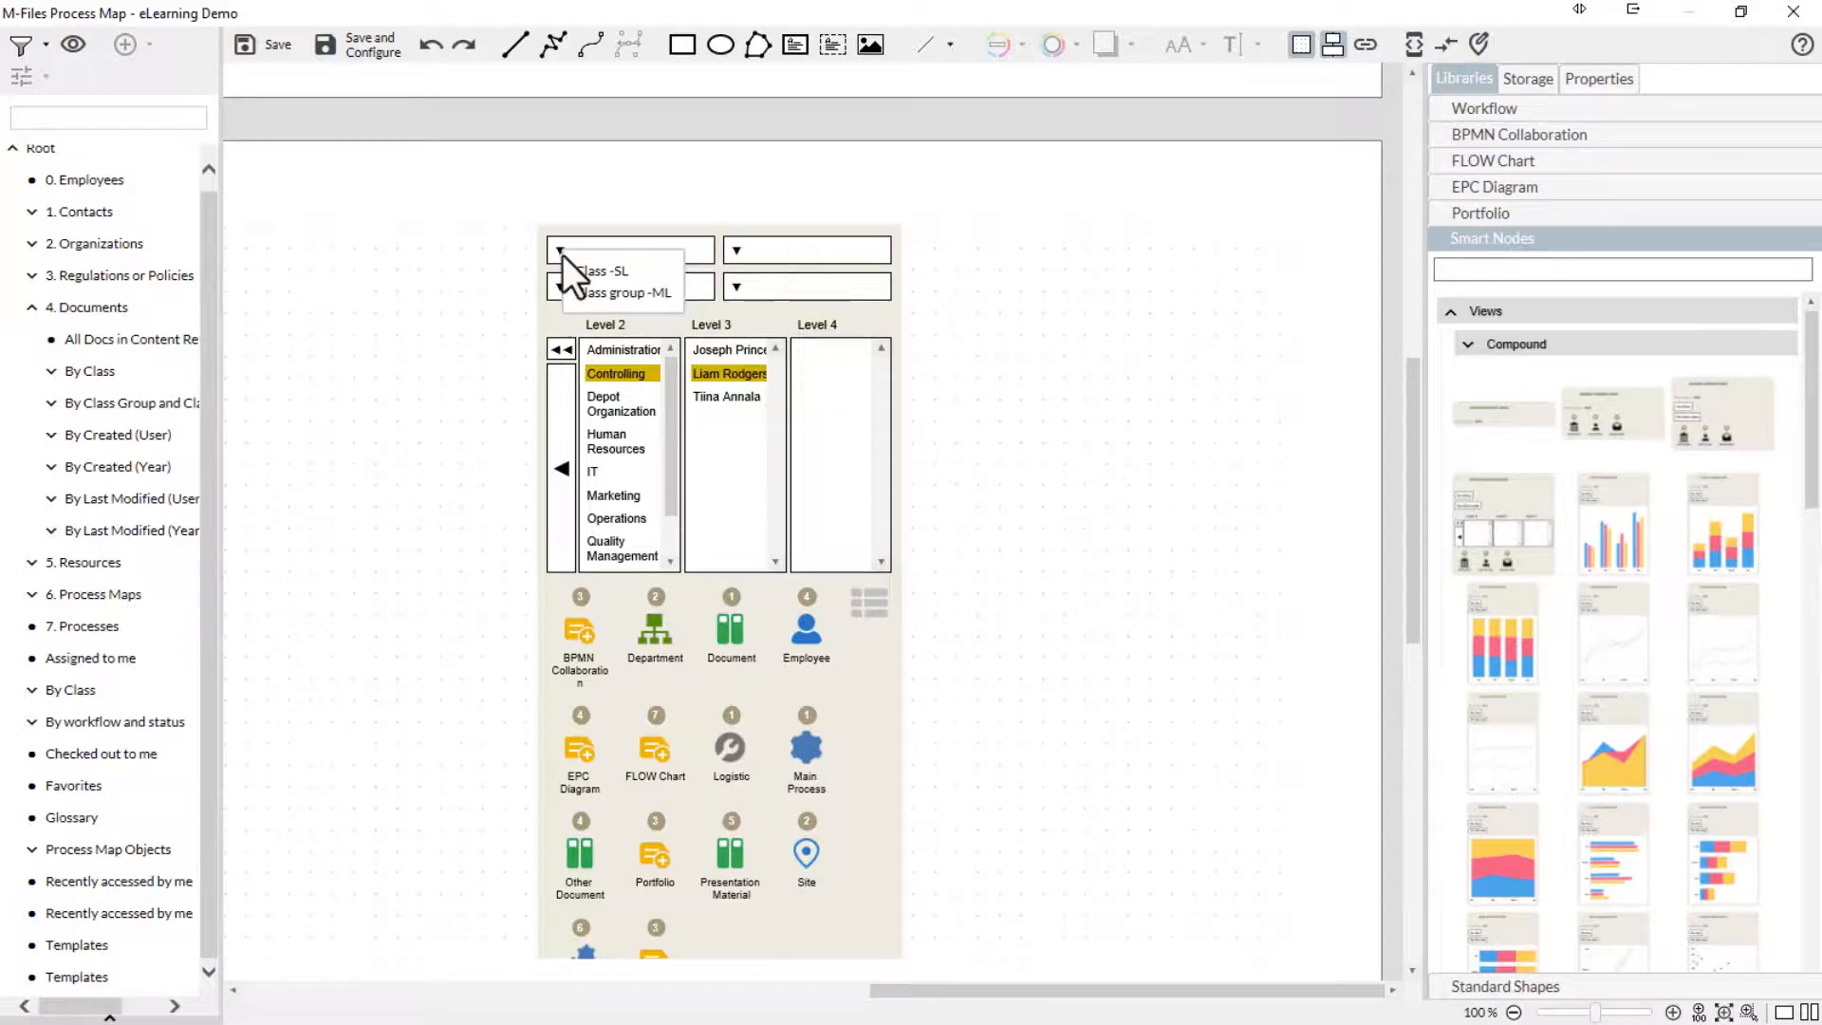
click(607, 291)
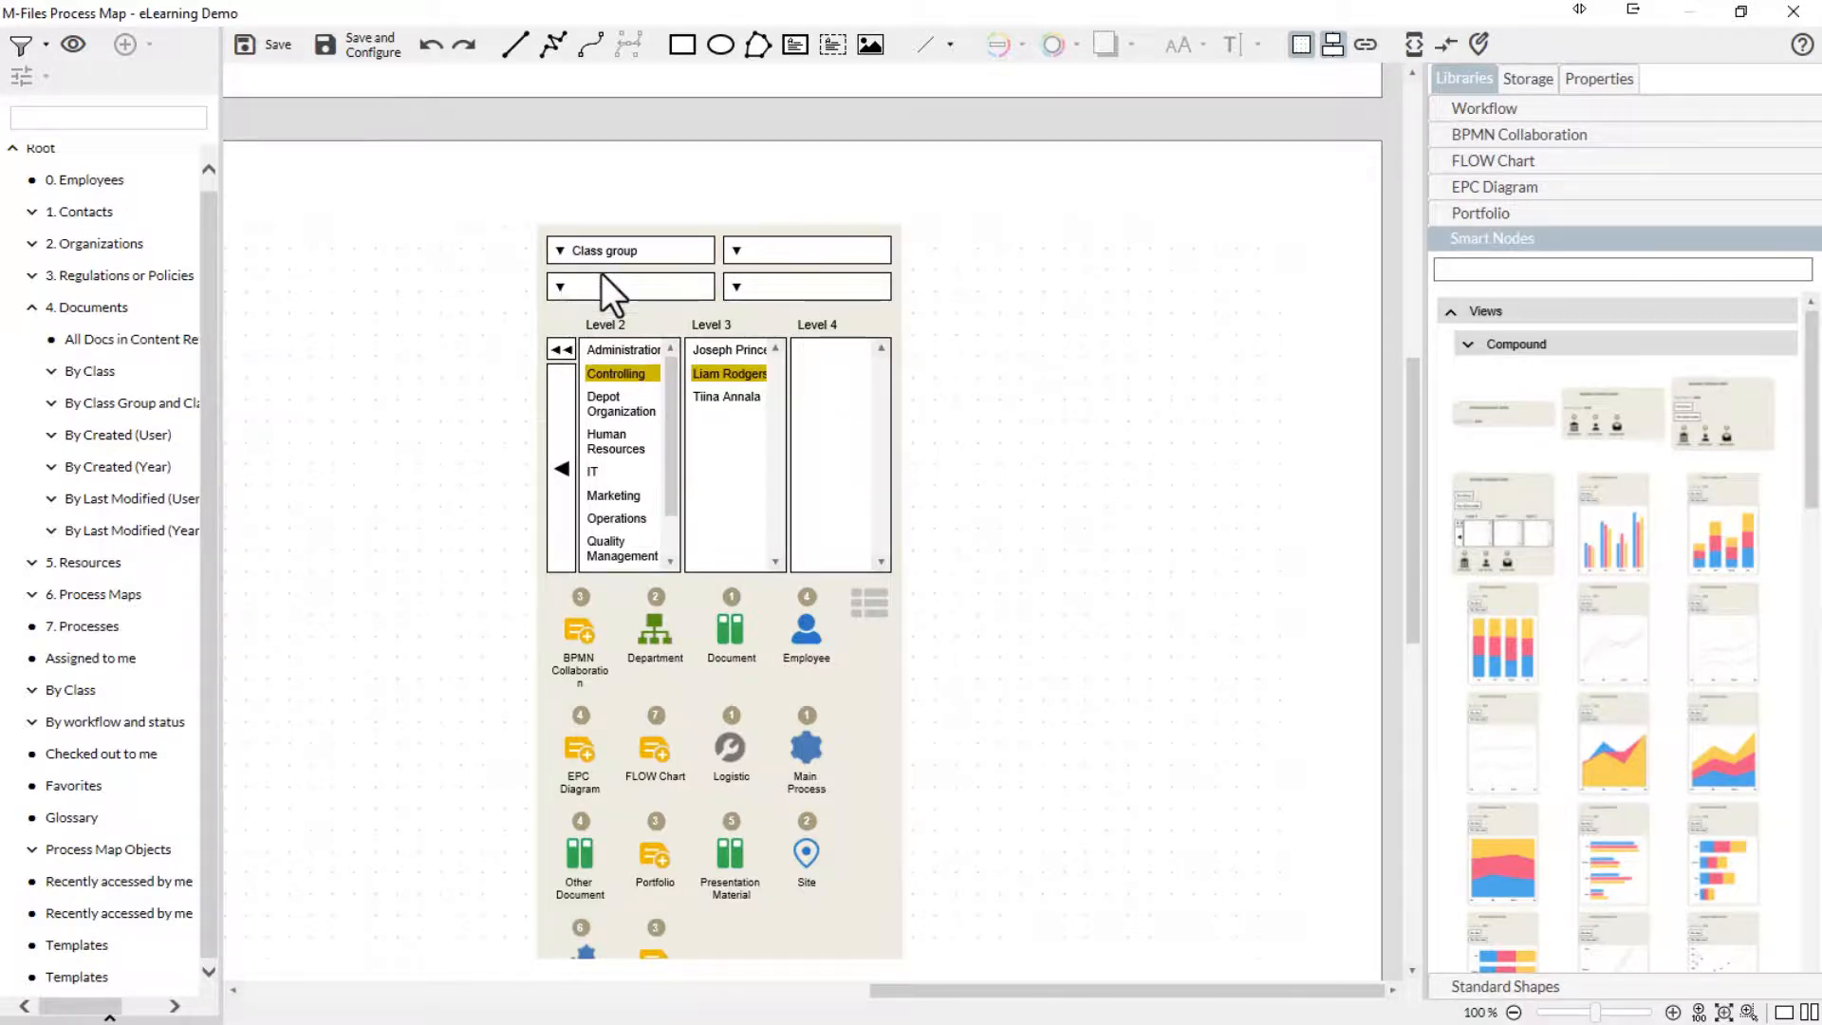
click(626, 319)
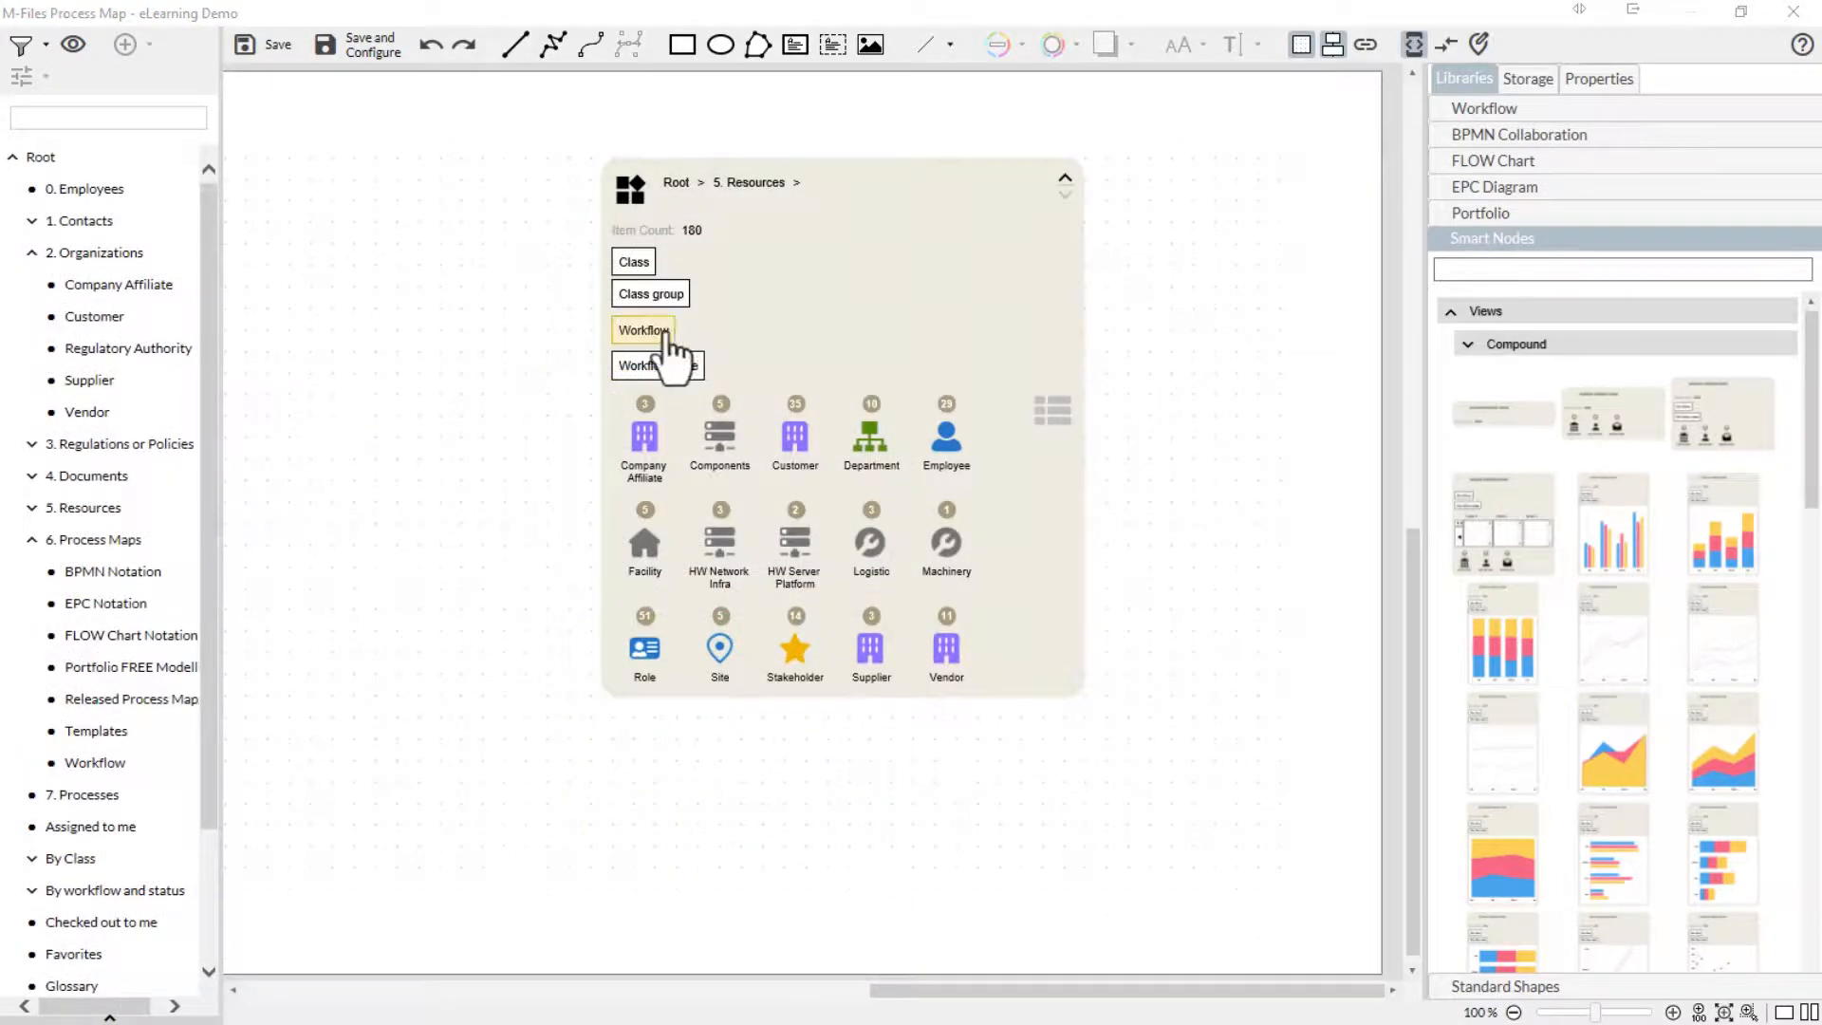
- Filter the 5. Resources node by the Resource State workflow and reset its filters
click(663, 329)
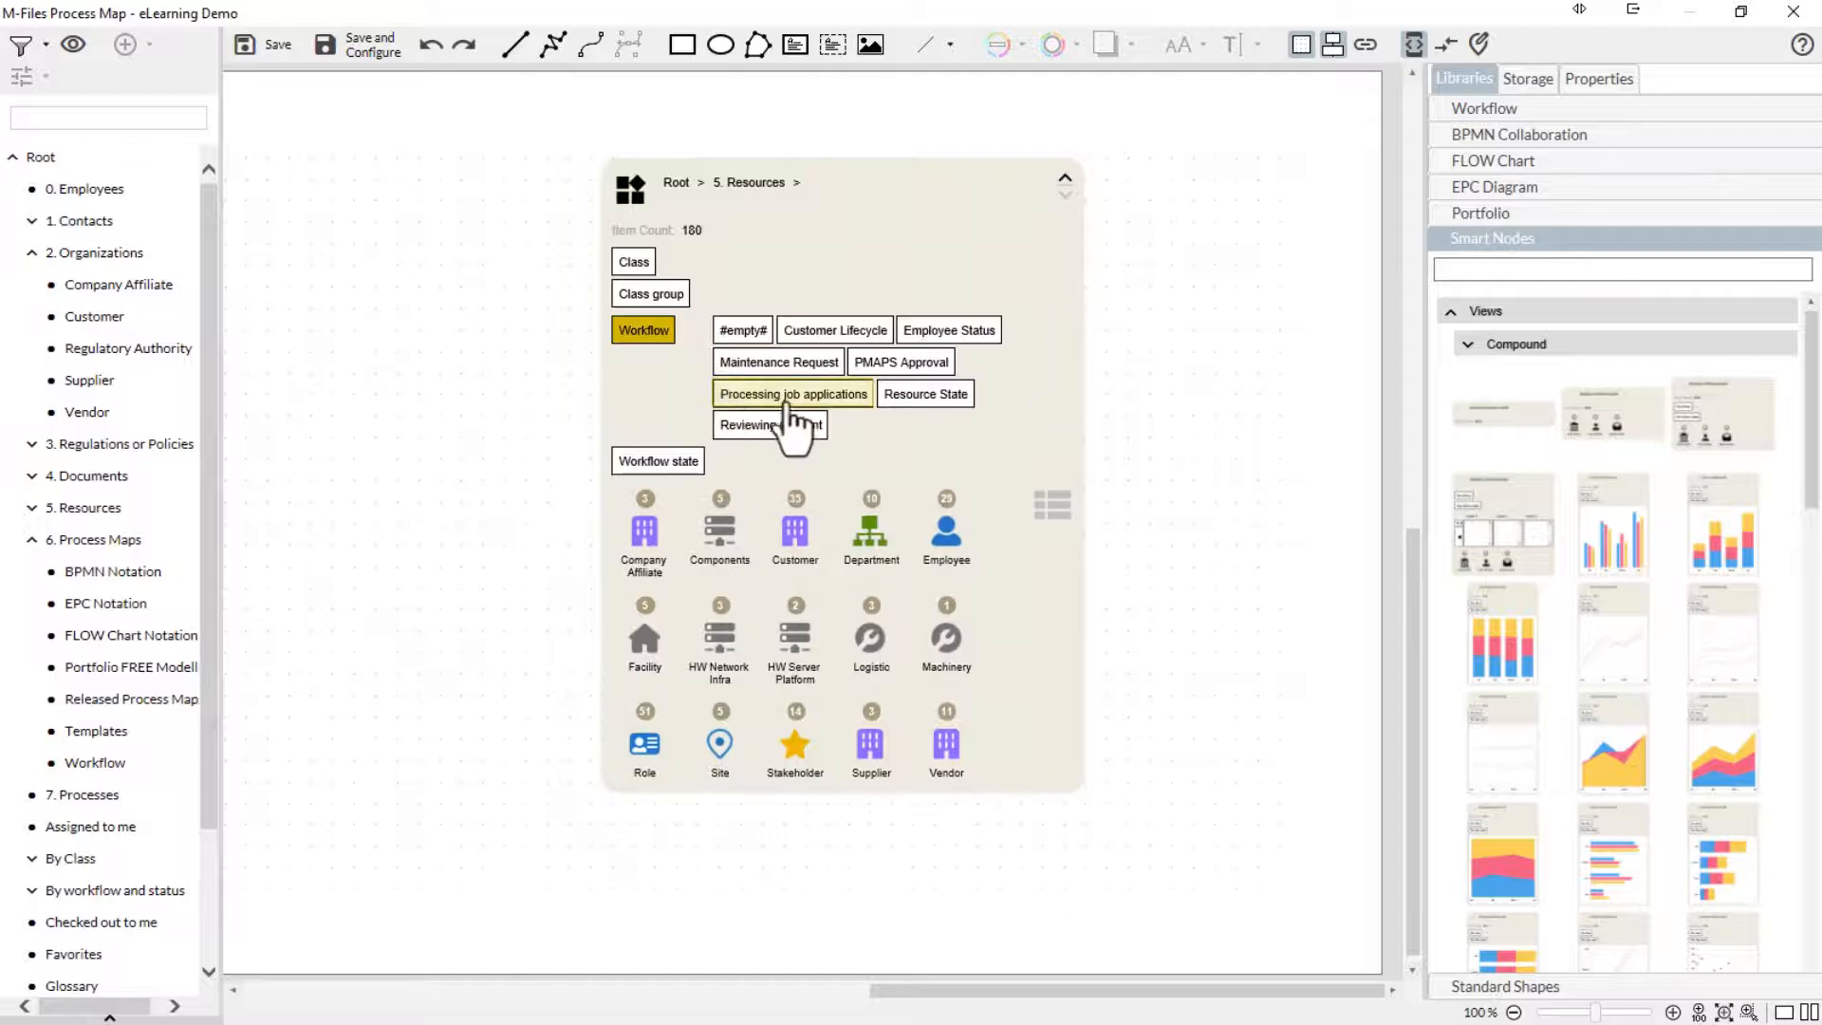
click(889, 396)
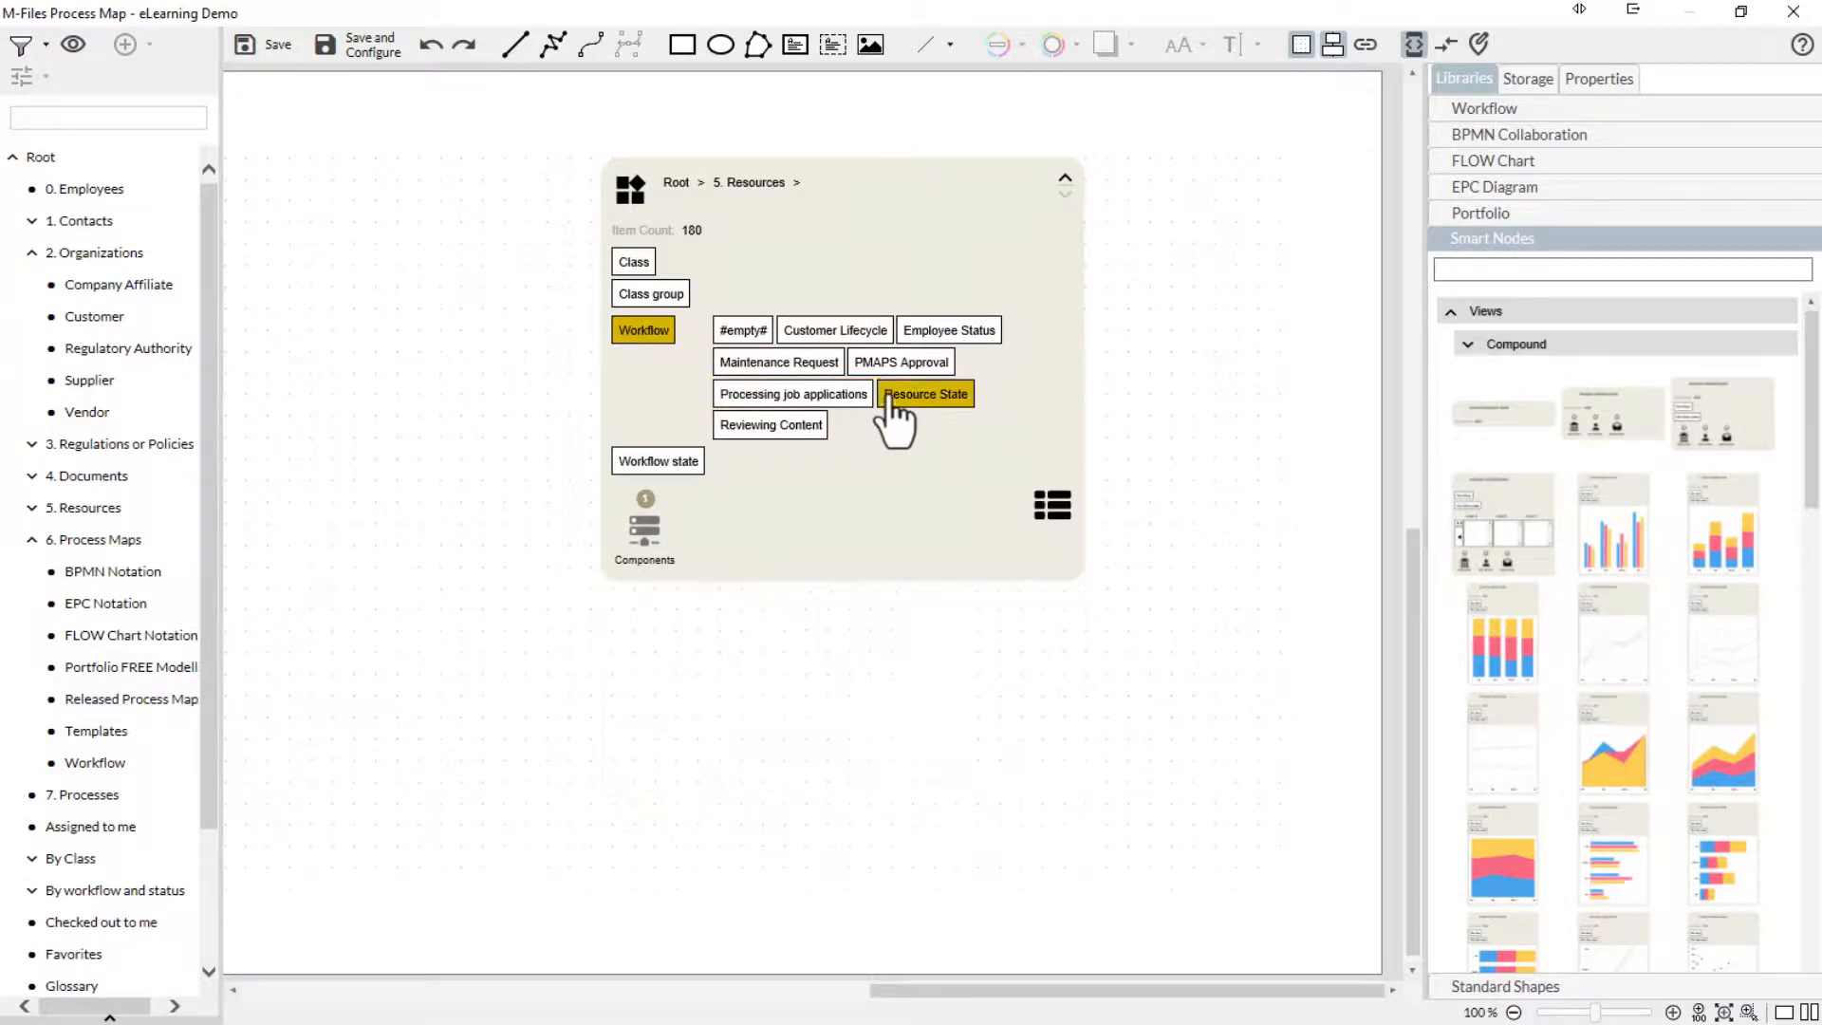
click(634, 192)
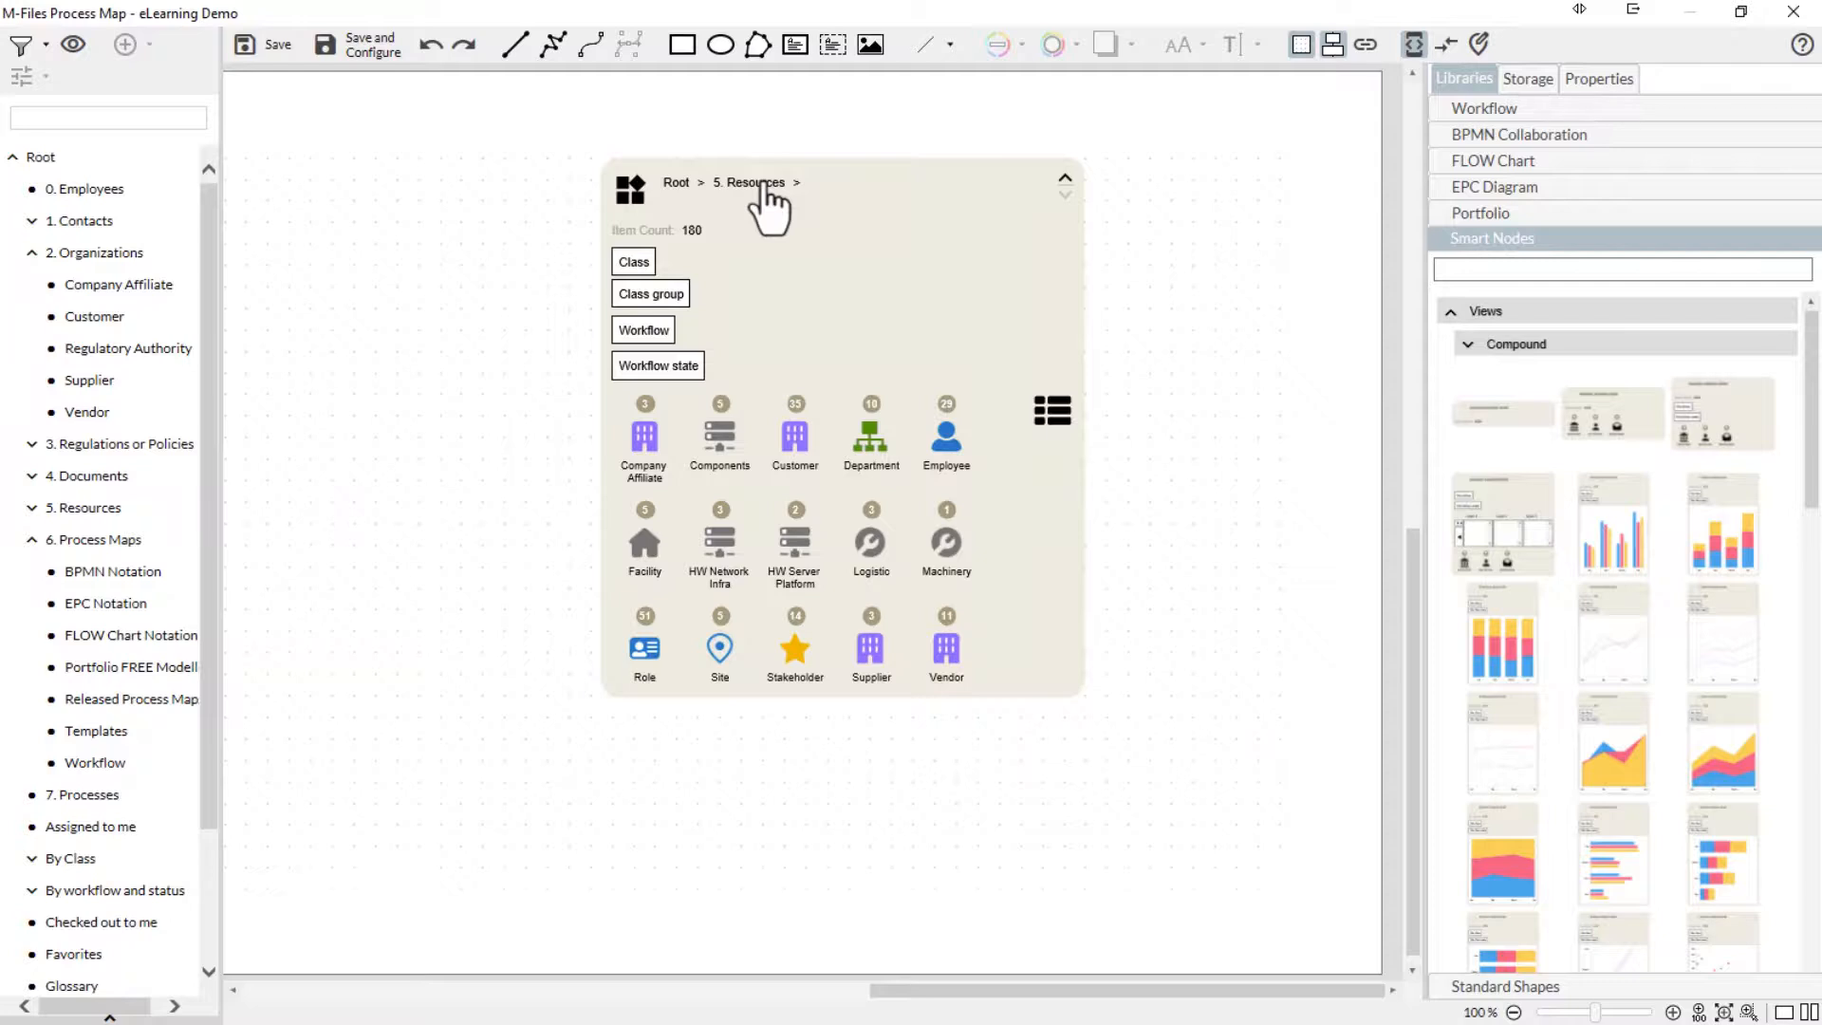
- List the Customer items in the 5. Resources node, view the metadata card of Alladin Realty, and close it
click(790, 431)
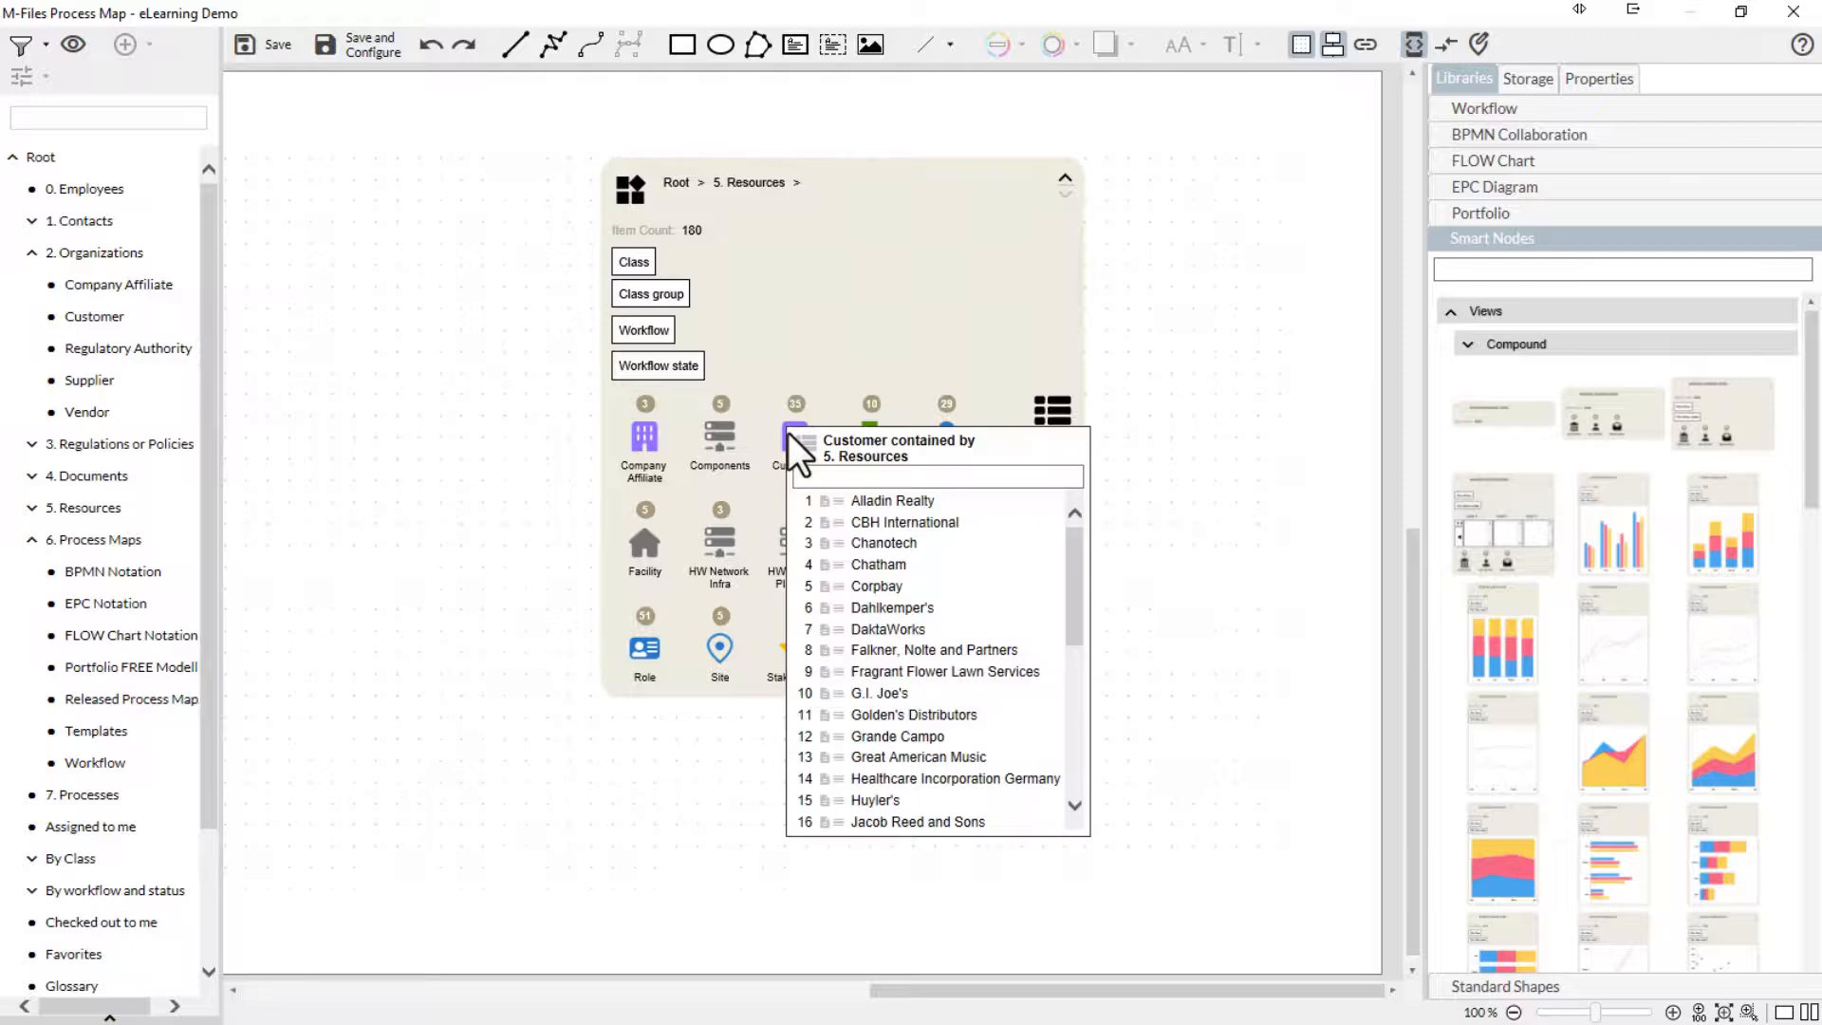
click(824, 507)
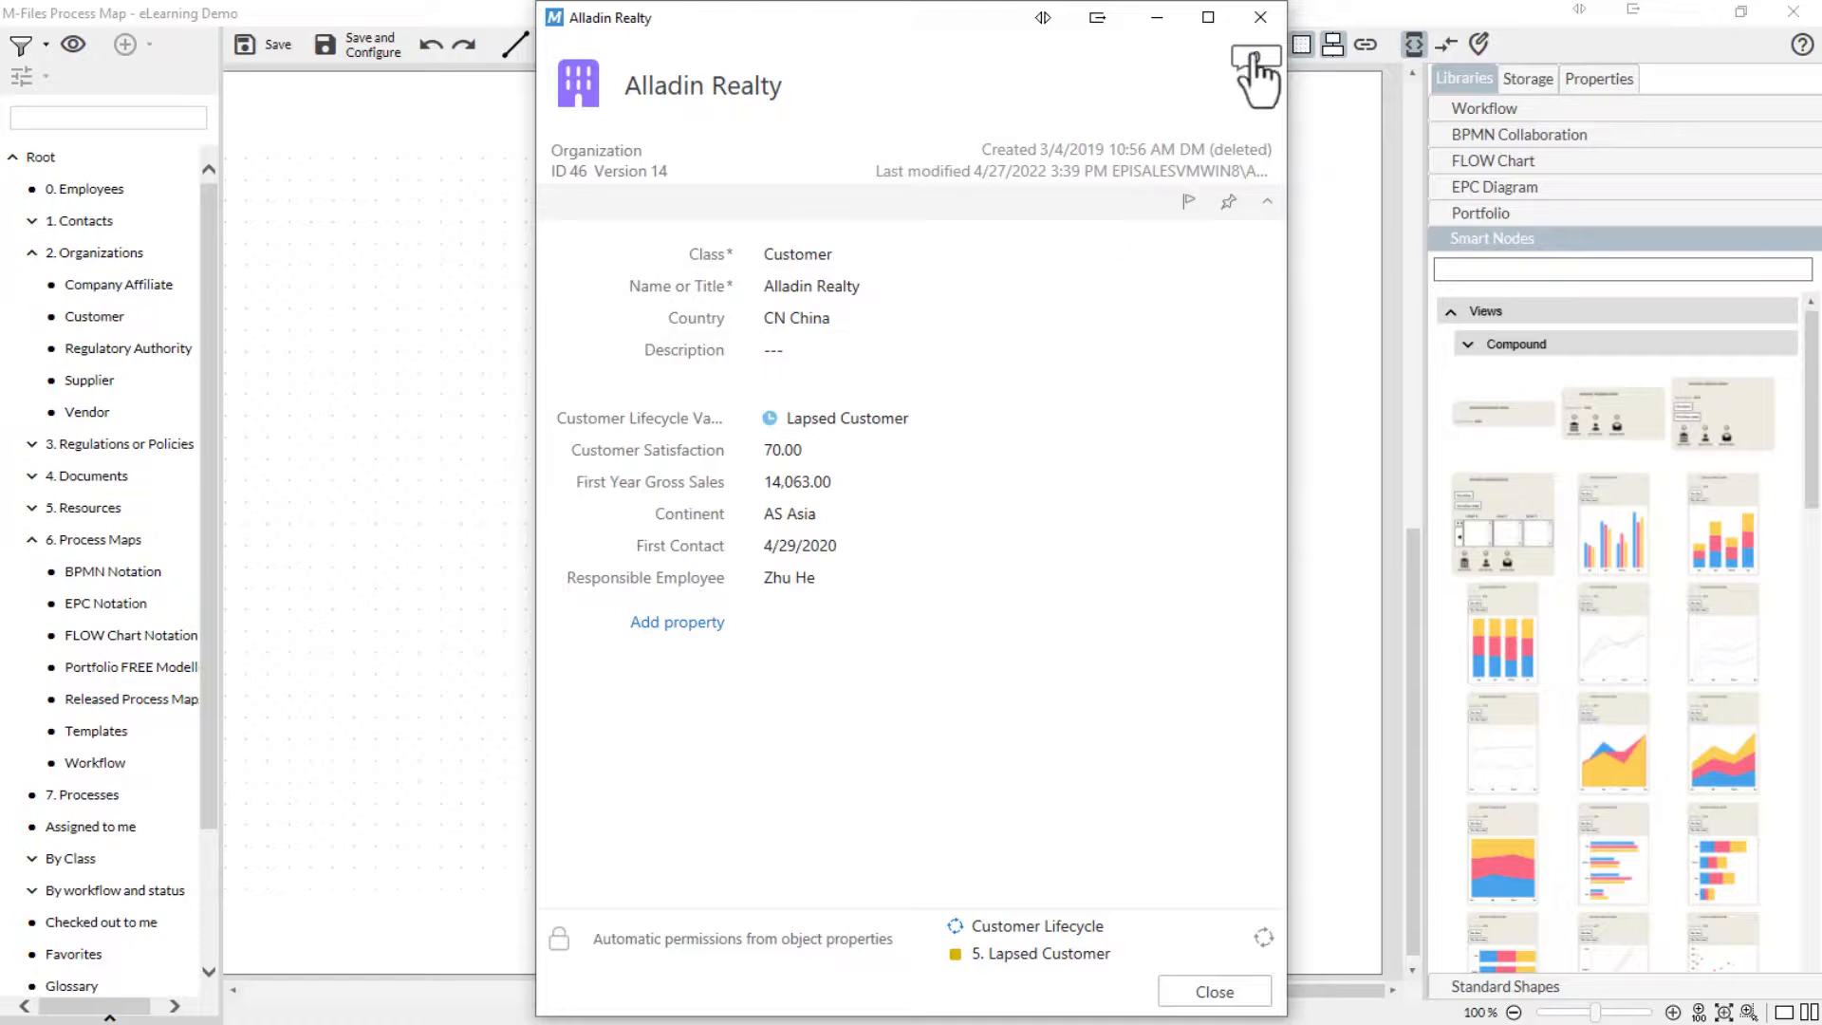
click(1261, 17)
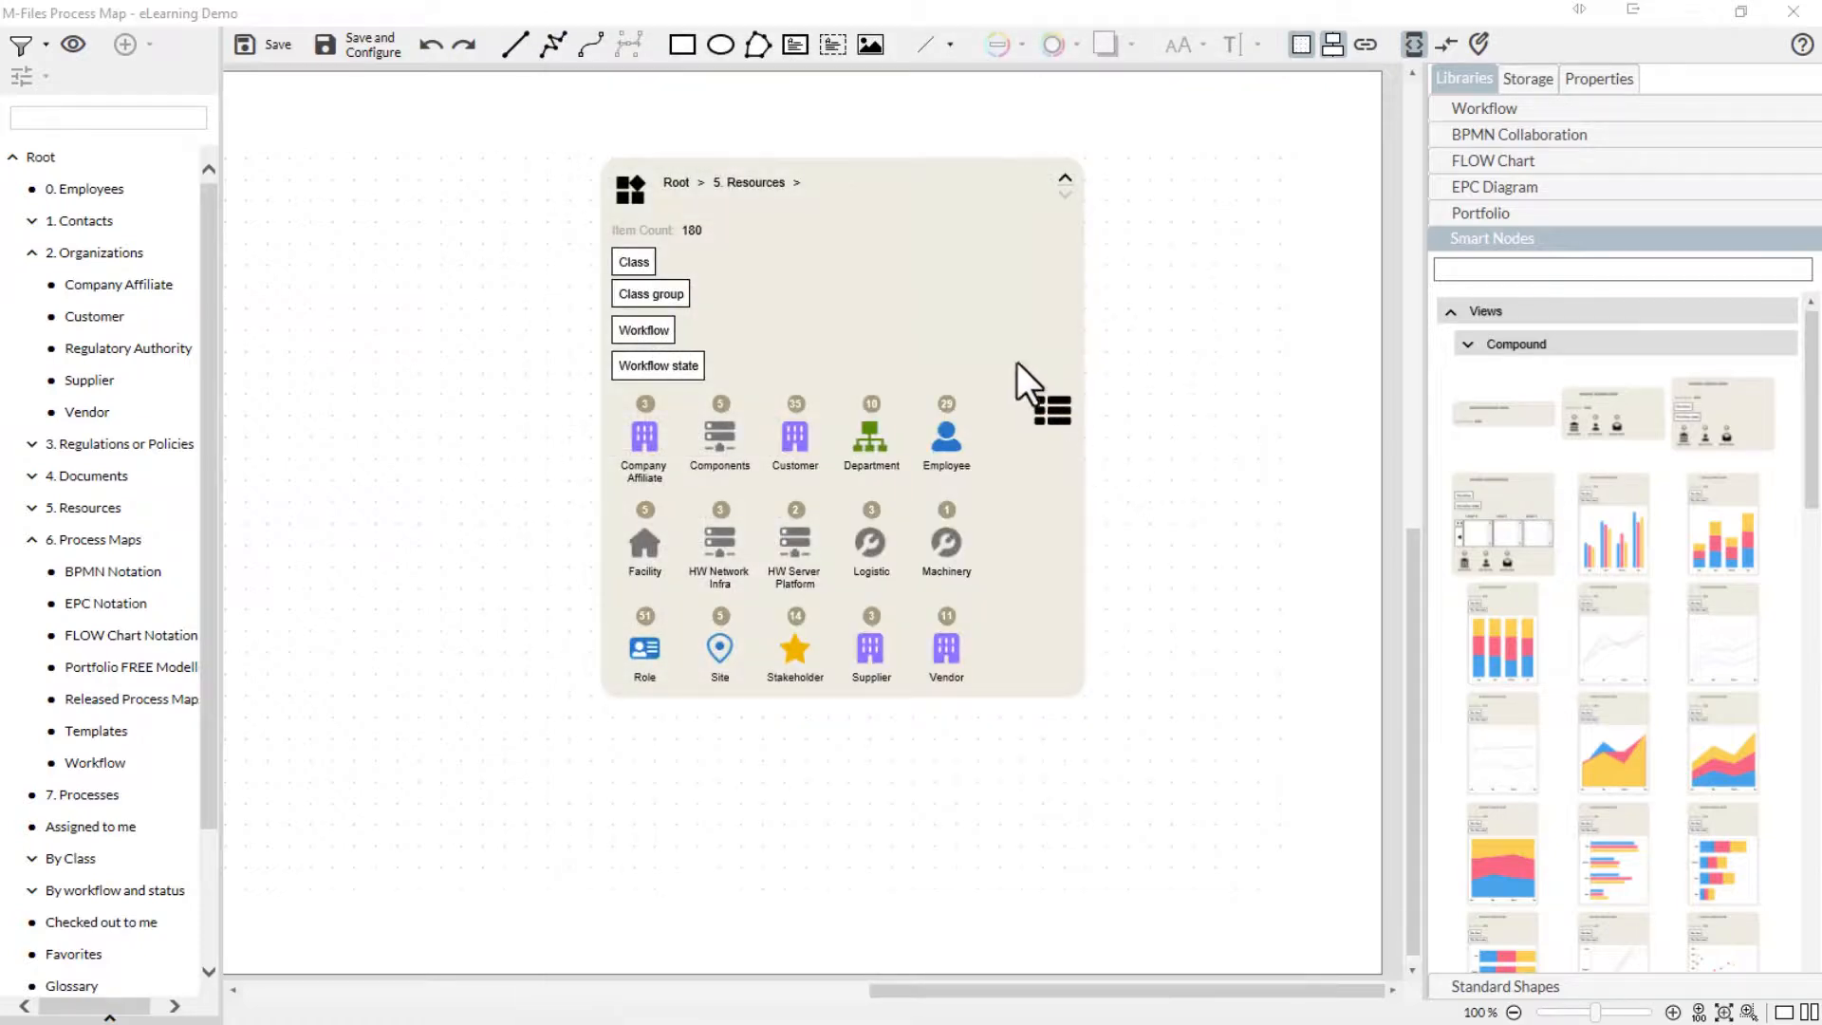
- In the 5. Resources node's Smart Node properties, deactivate the icon and activate it again
click(988, 322)
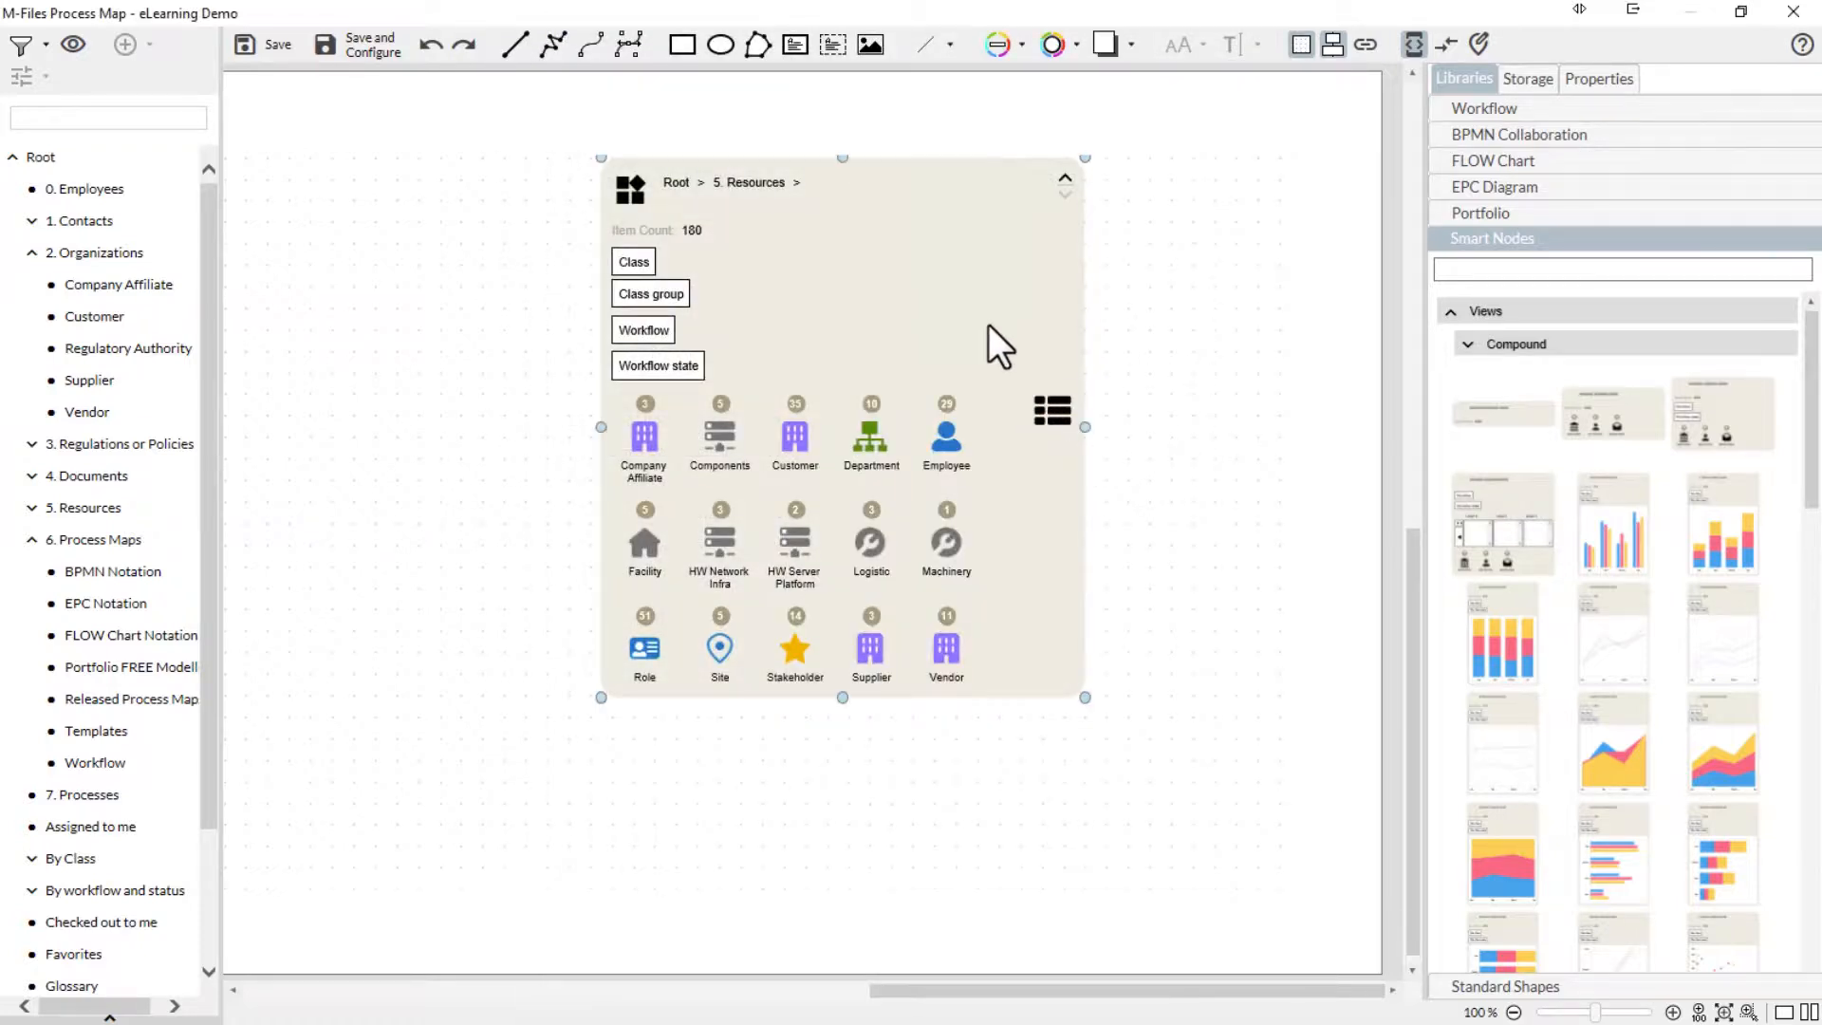
click(1611, 90)
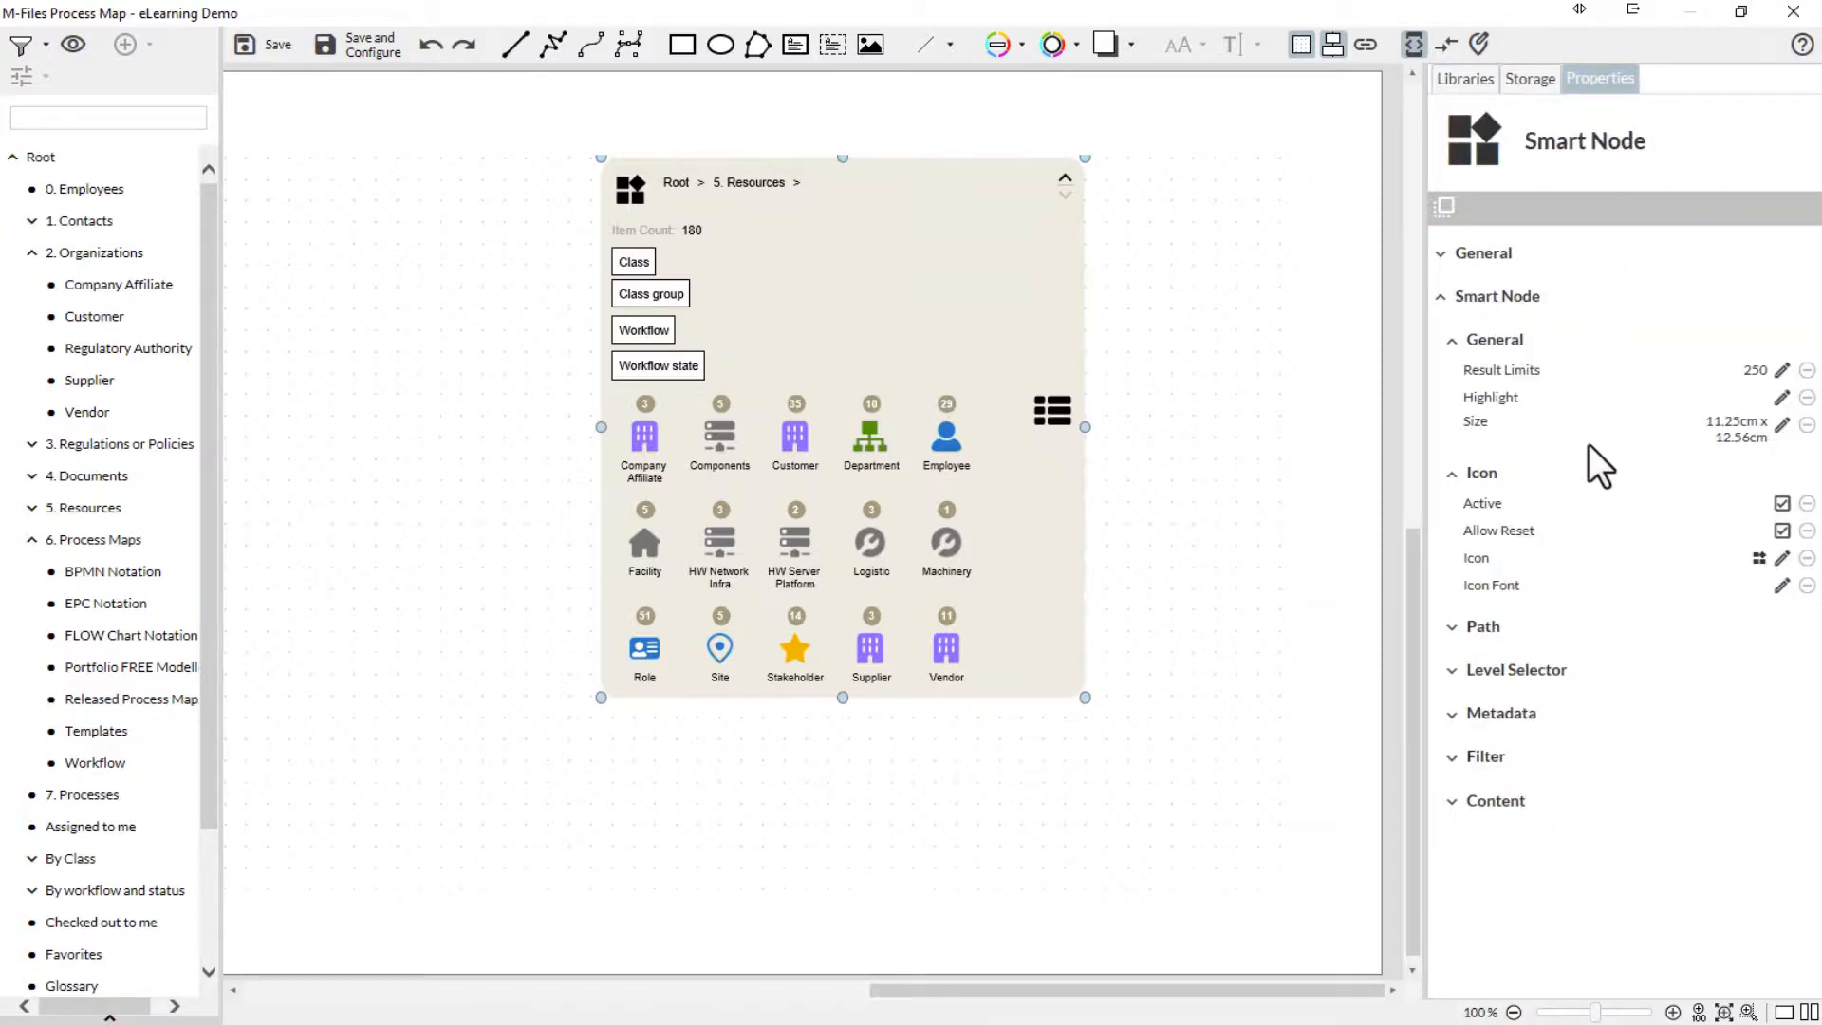
click(1784, 504)
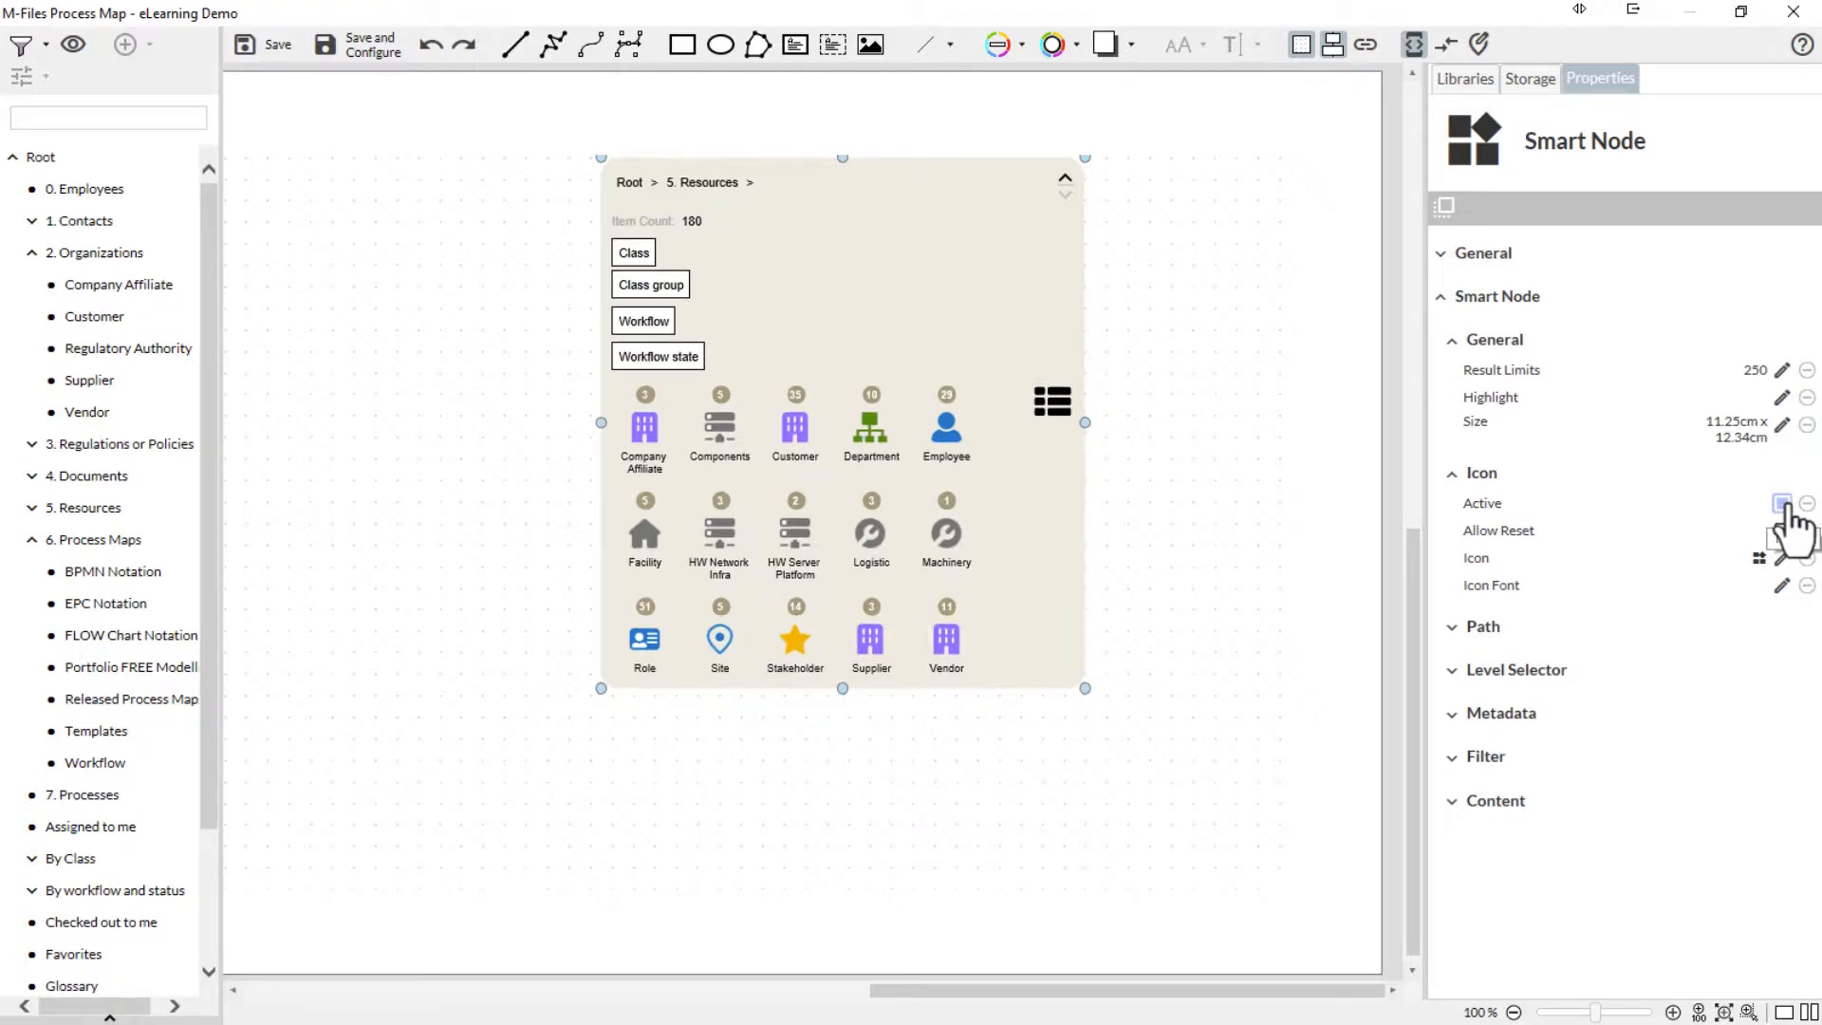
click(1783, 504)
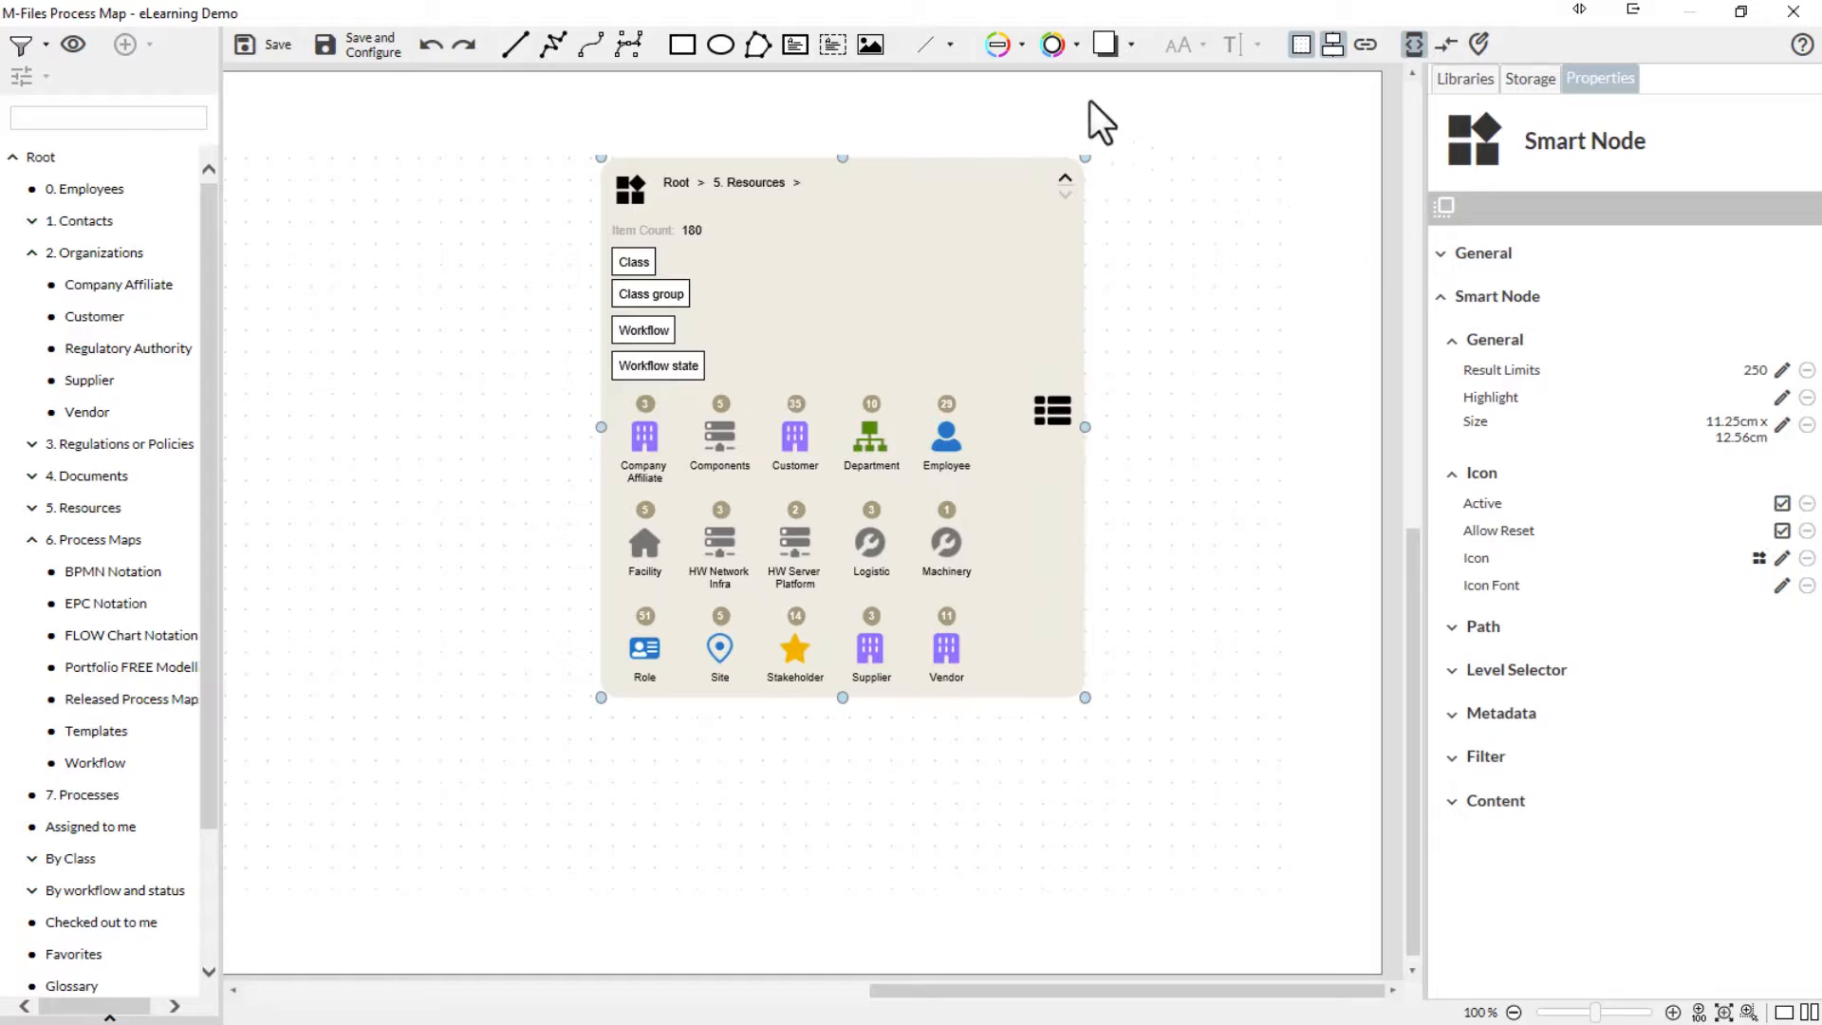
- Give the 5. Resources node a blue #0000ff outline and, after trying #0099ff, a white #ffffff fill
click(1022, 46)
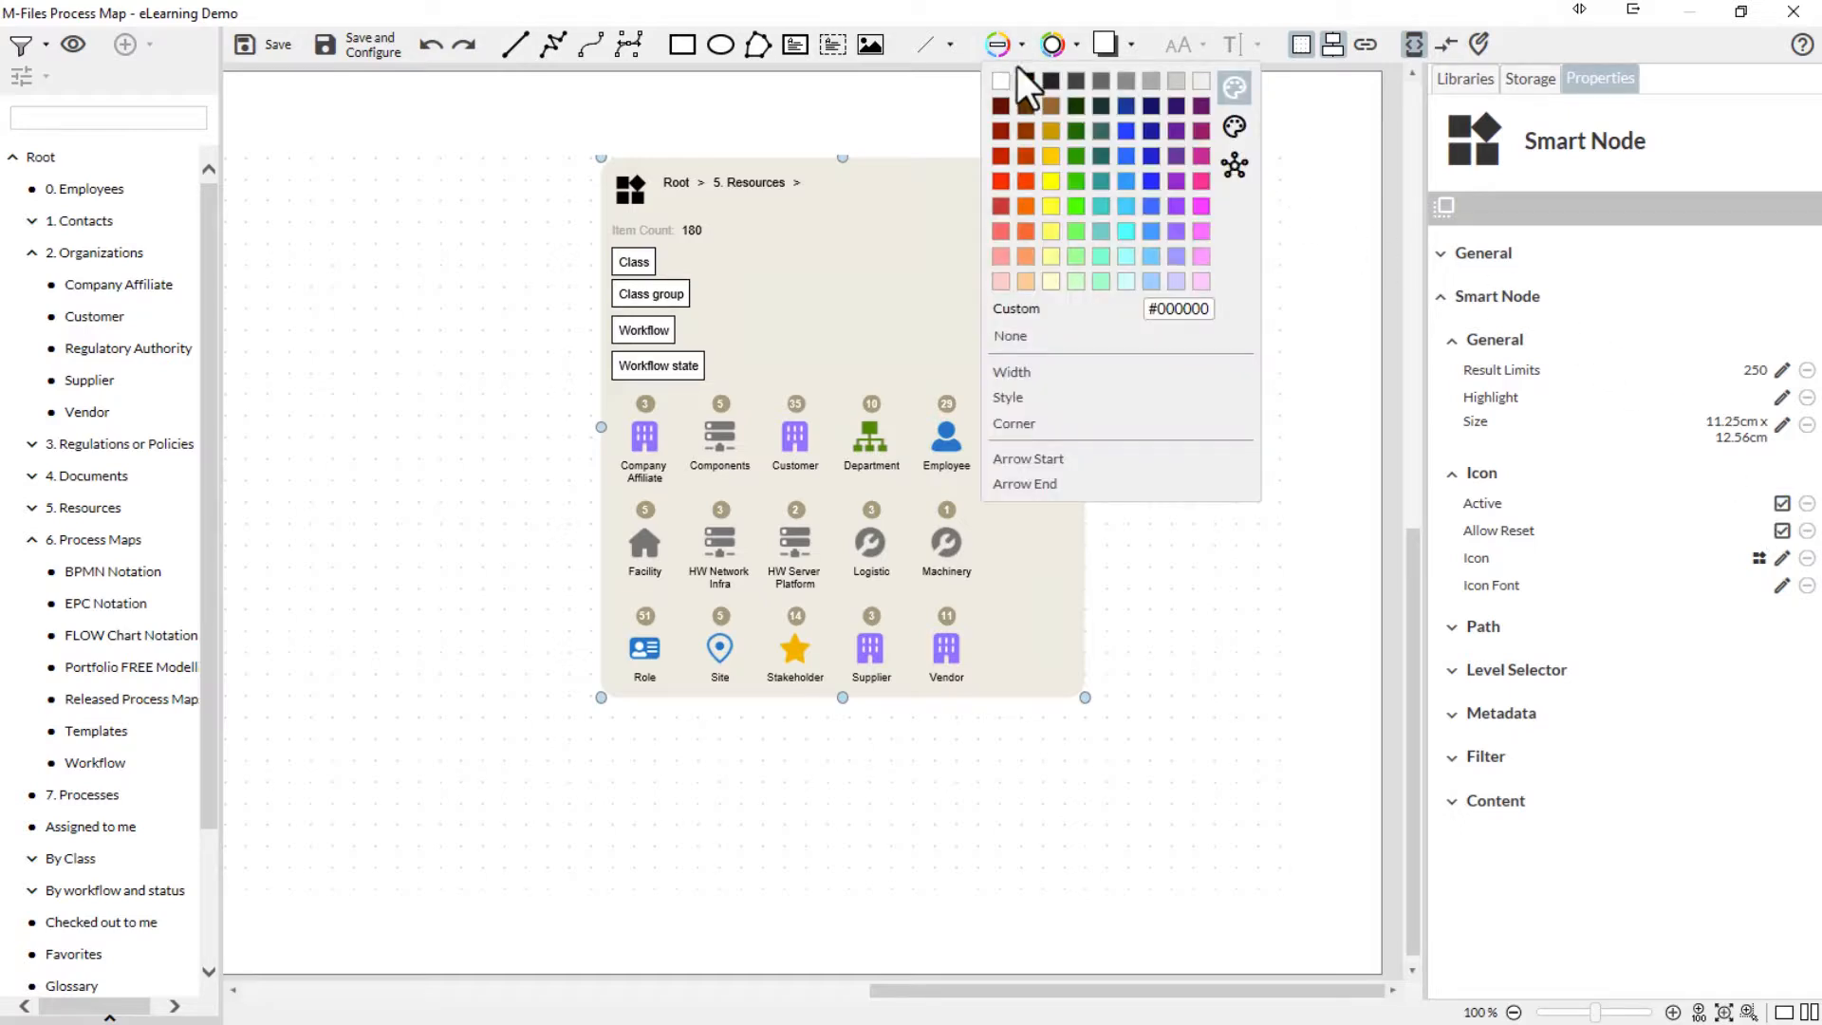
click(1156, 188)
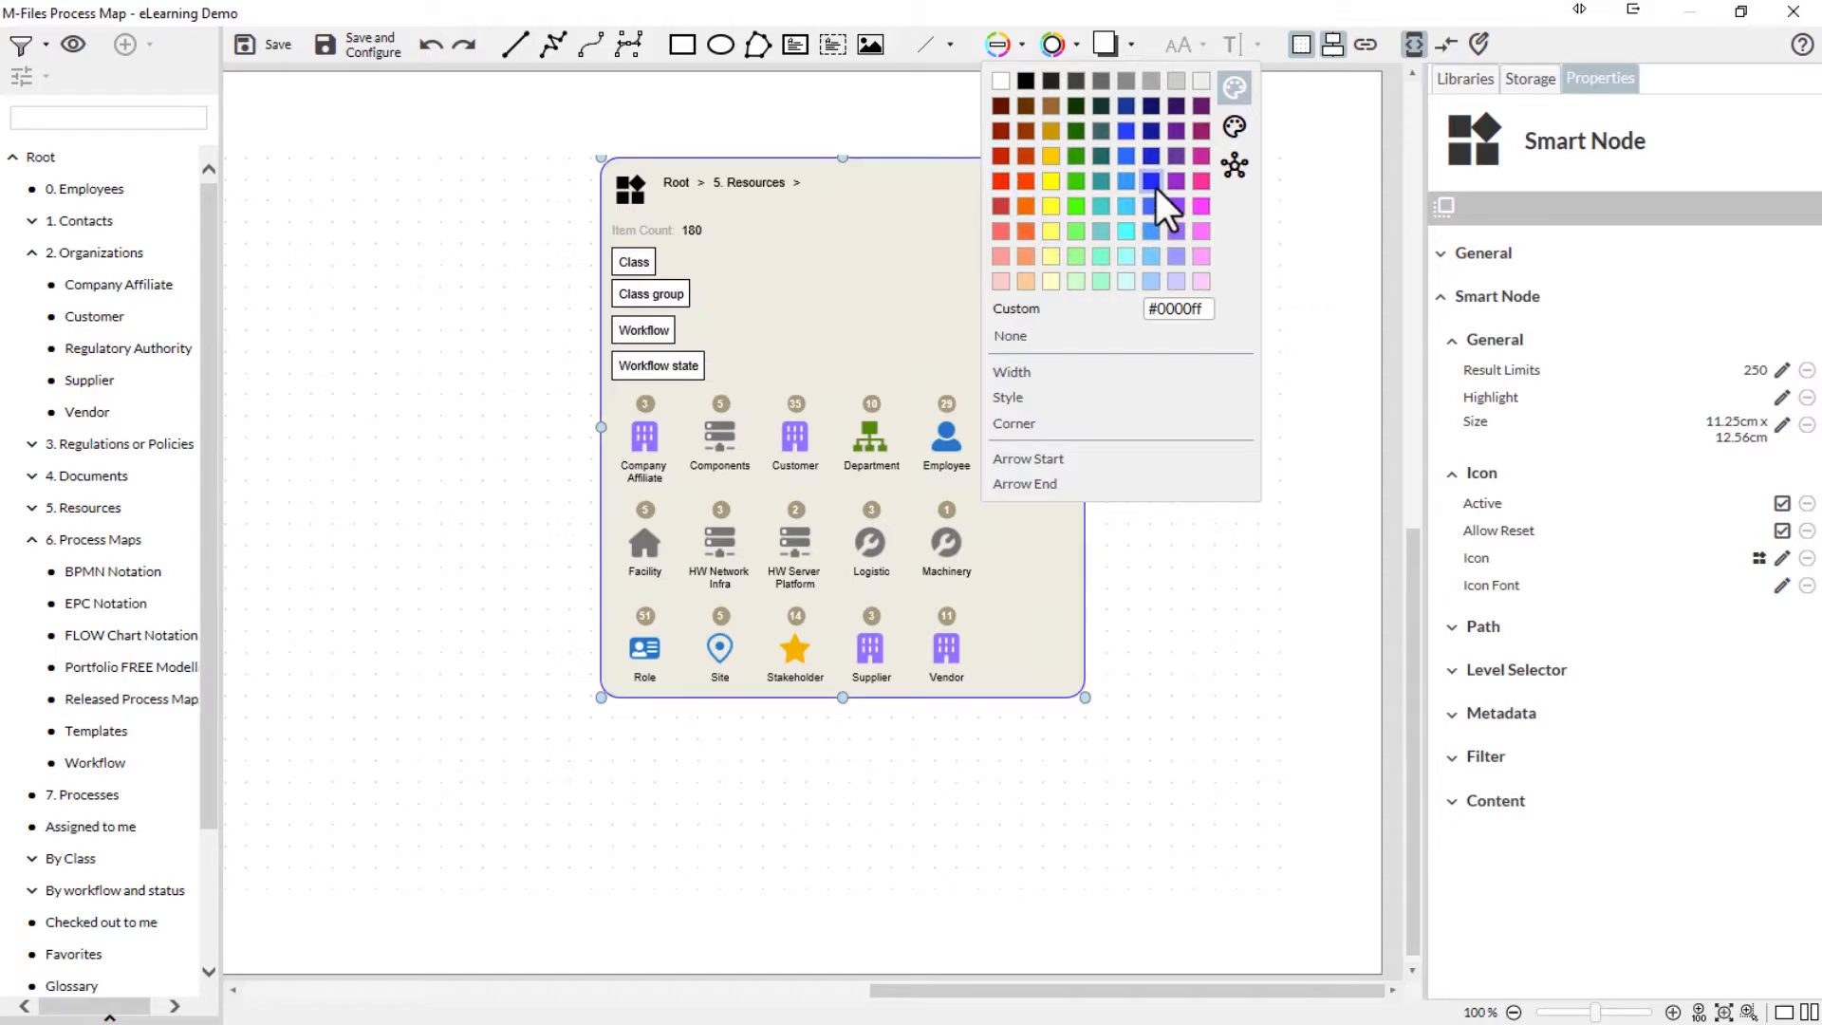
click(1077, 44)
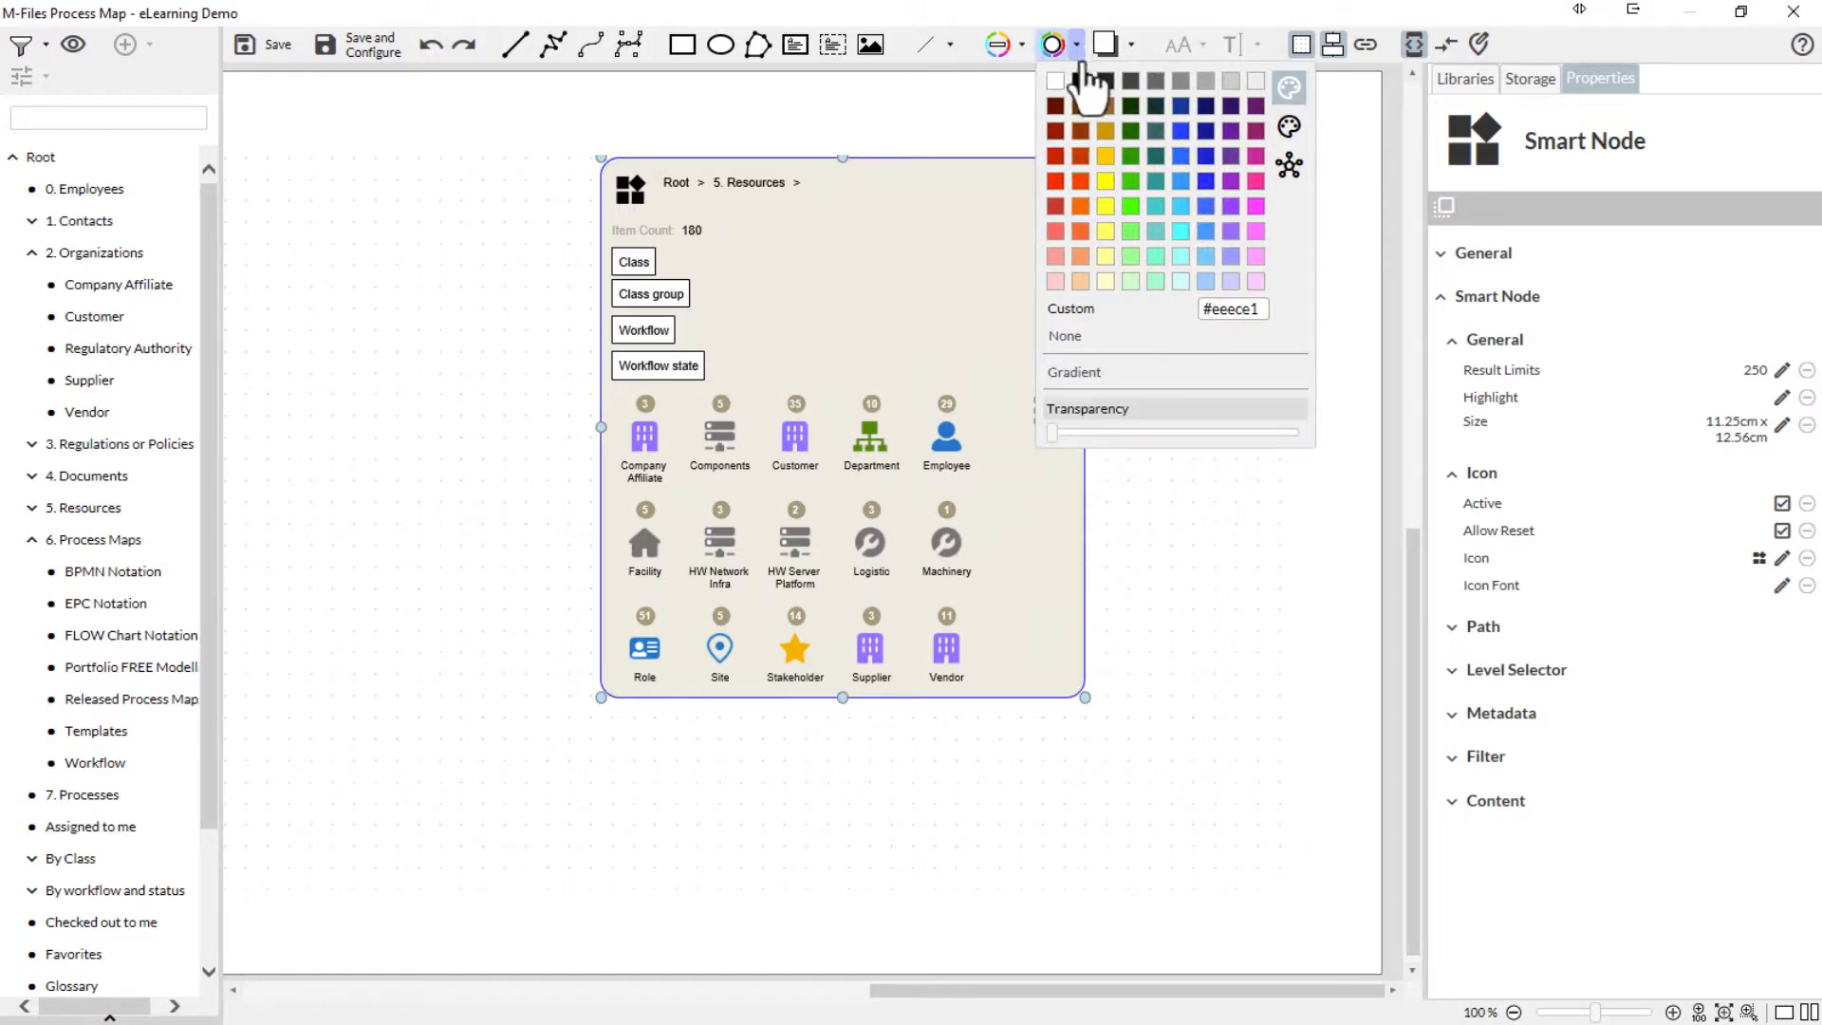
click(1183, 180)
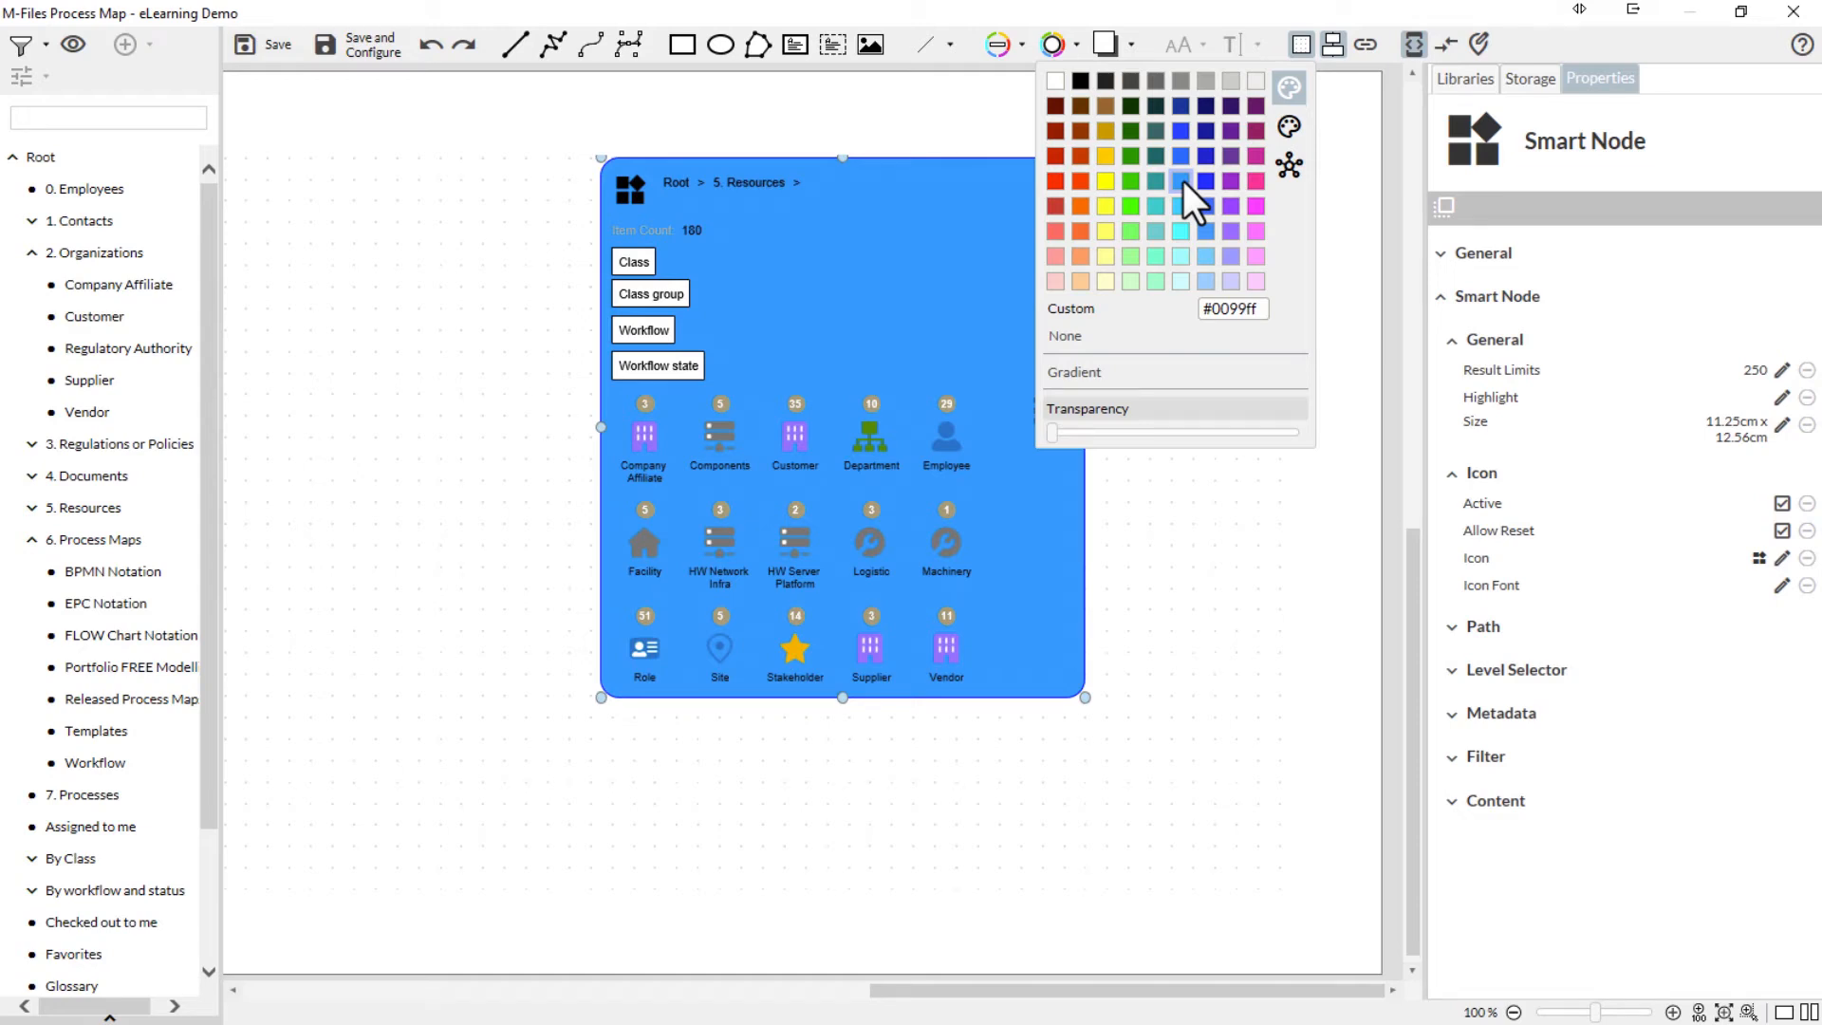
click(1051, 83)
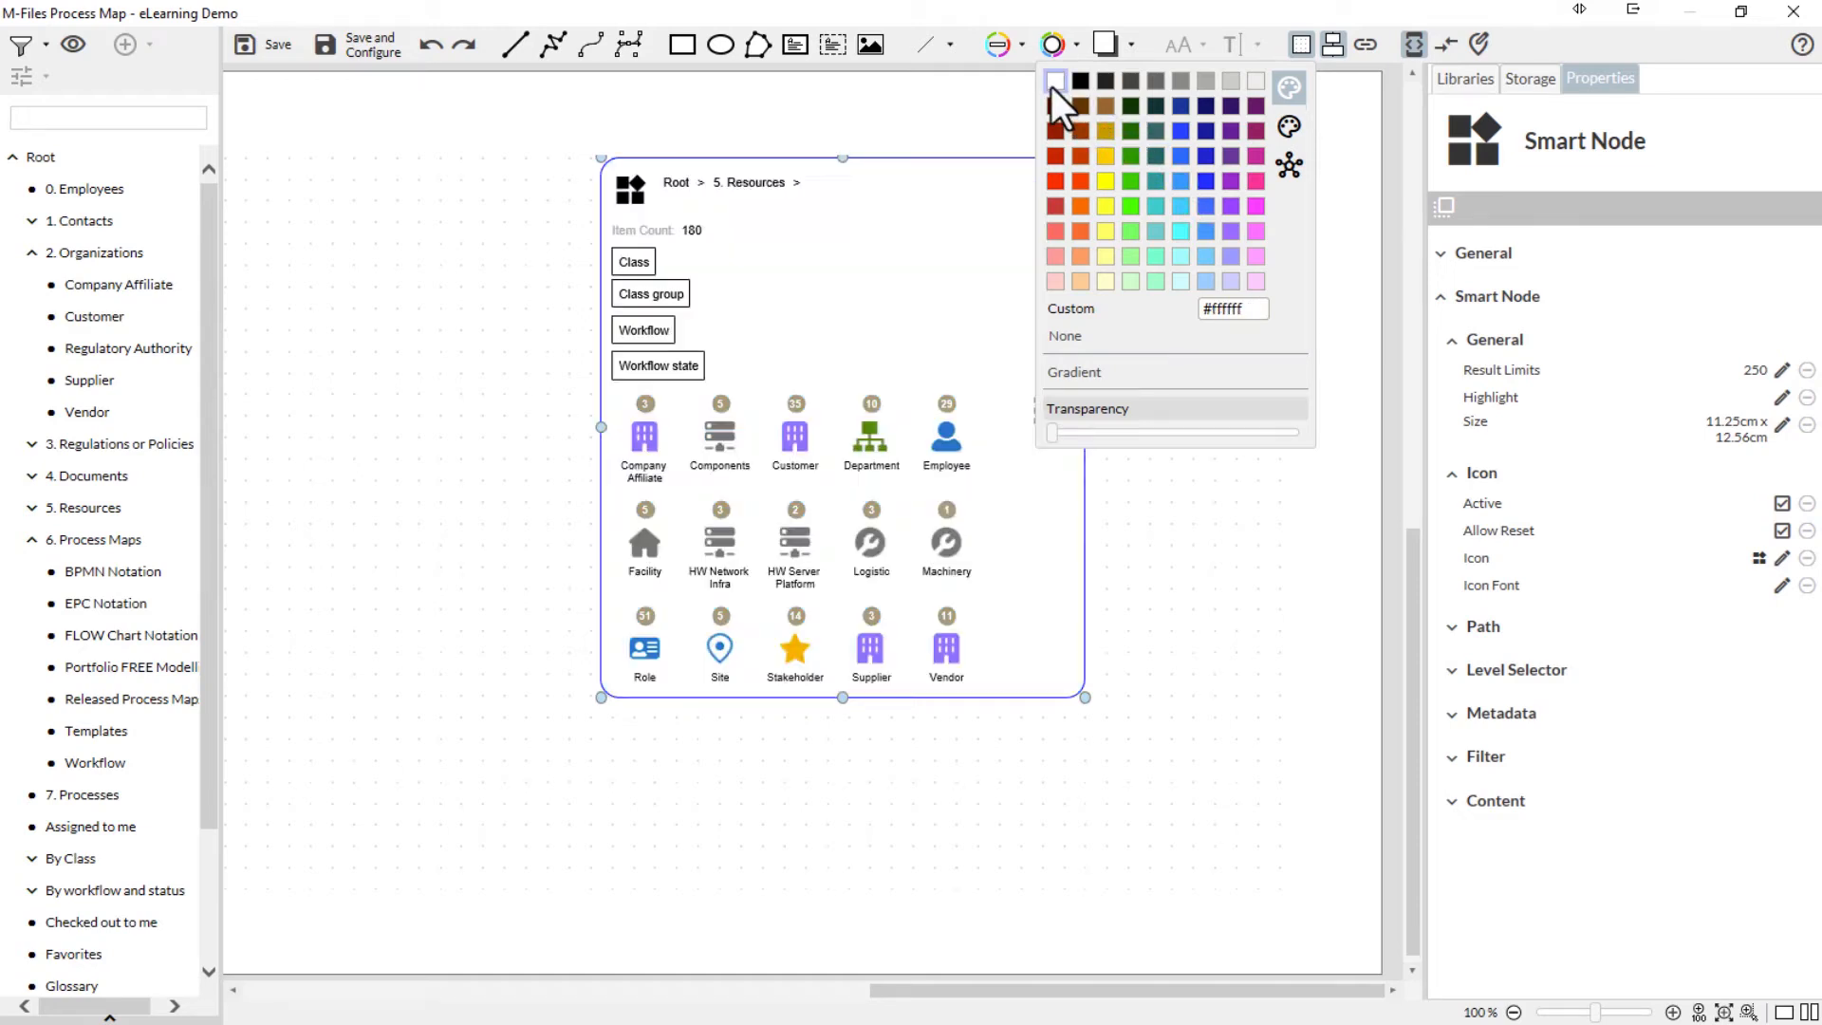
- Add a lower-right drop shadow to the 5. Resources node and color it grey, trying #444444 and a lighter grey
click(1125, 49)
click(1129, 52)
click(1130, 52)
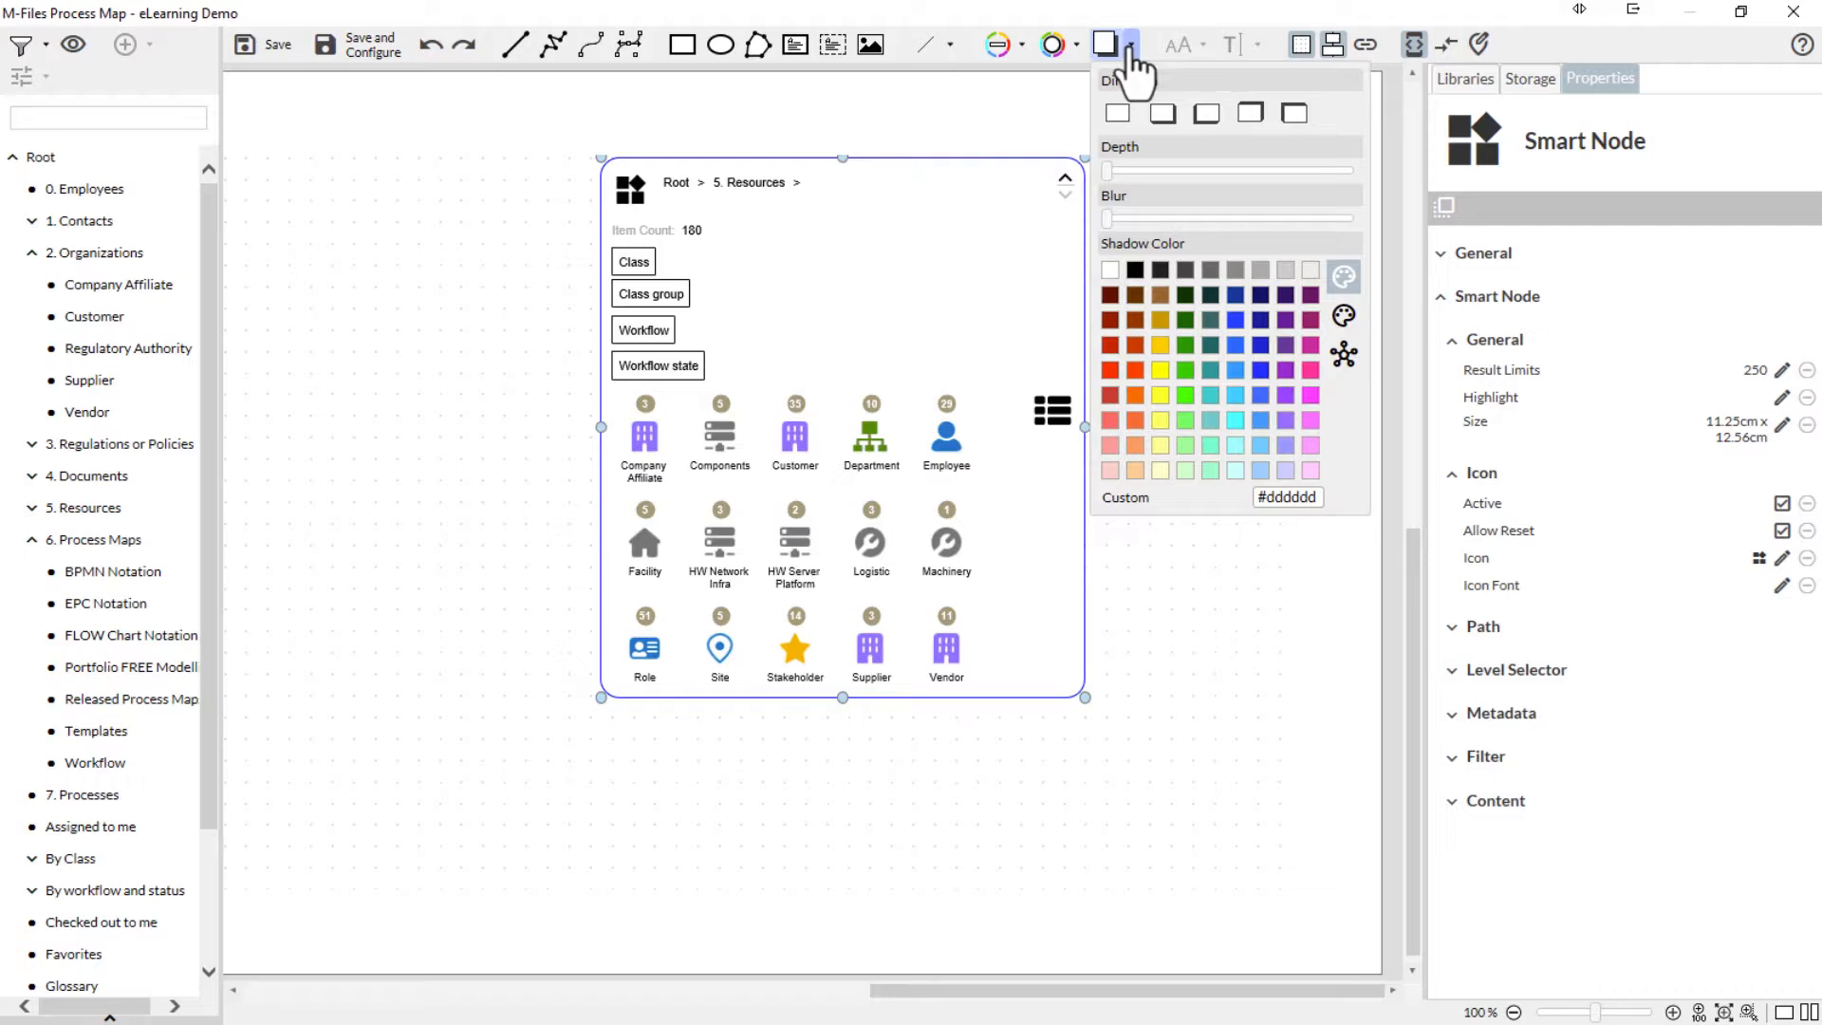
click(1161, 120)
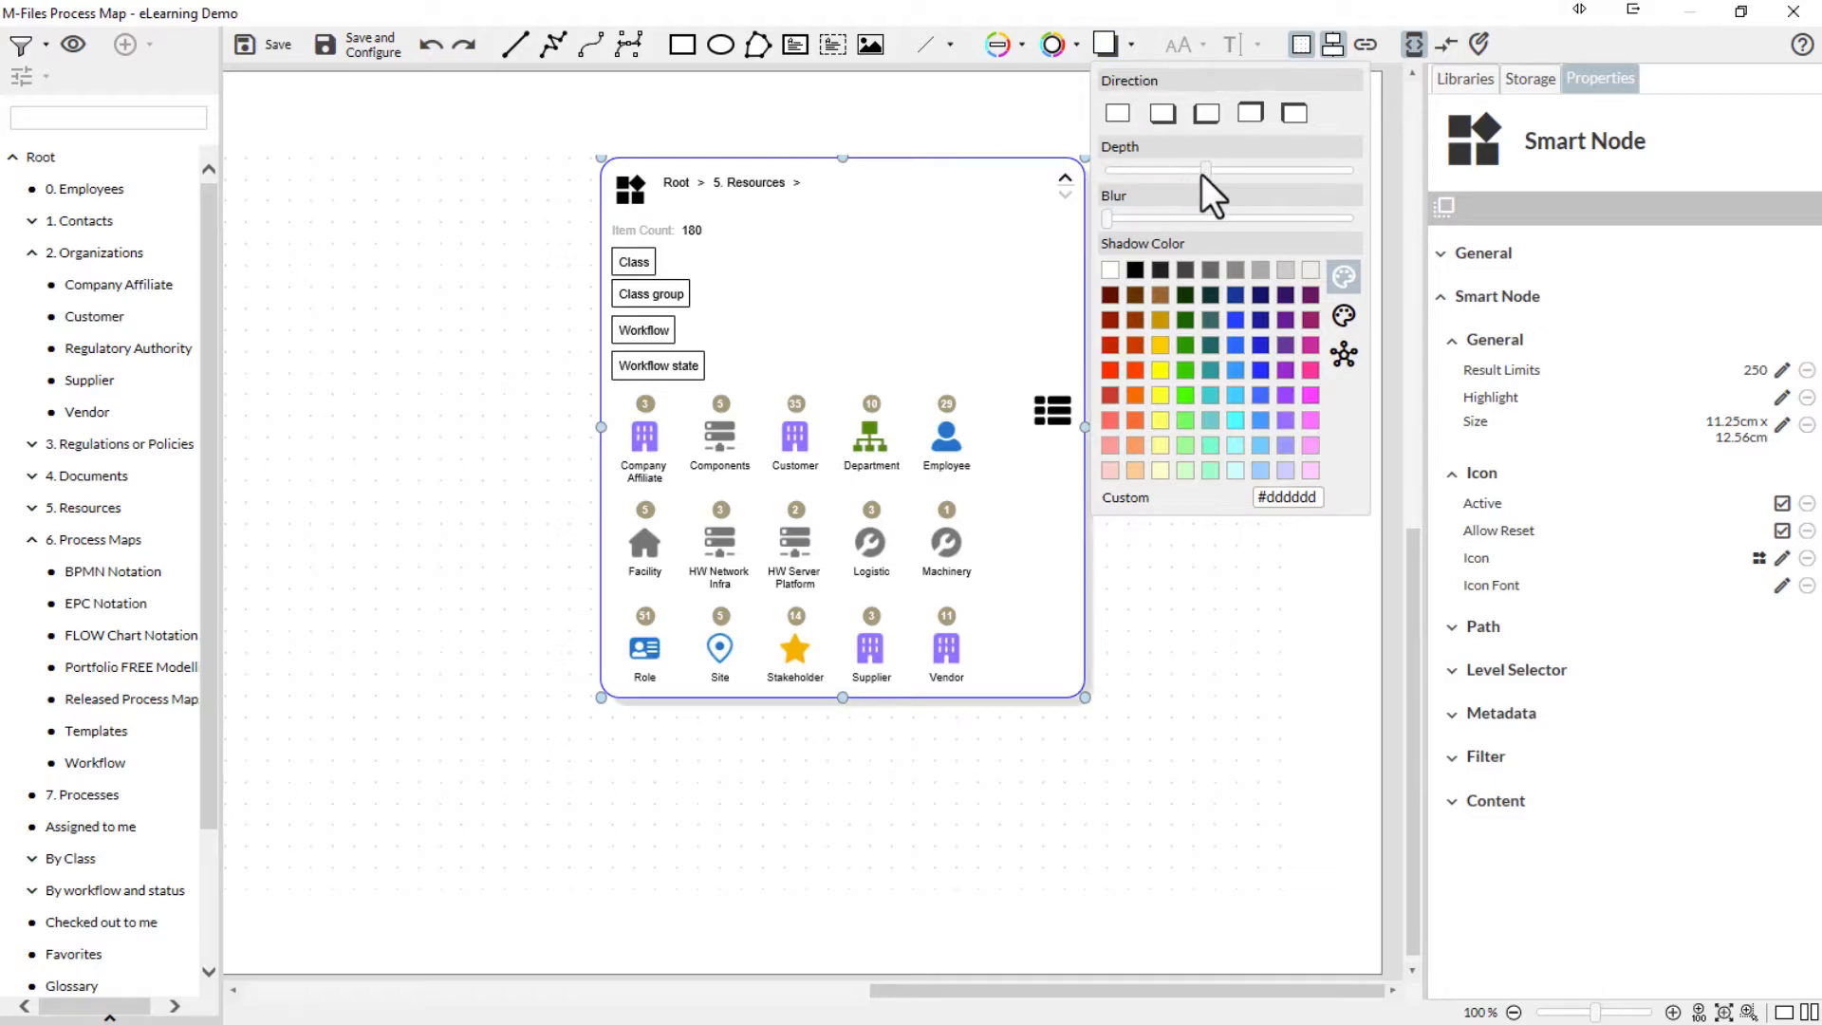
click(1194, 272)
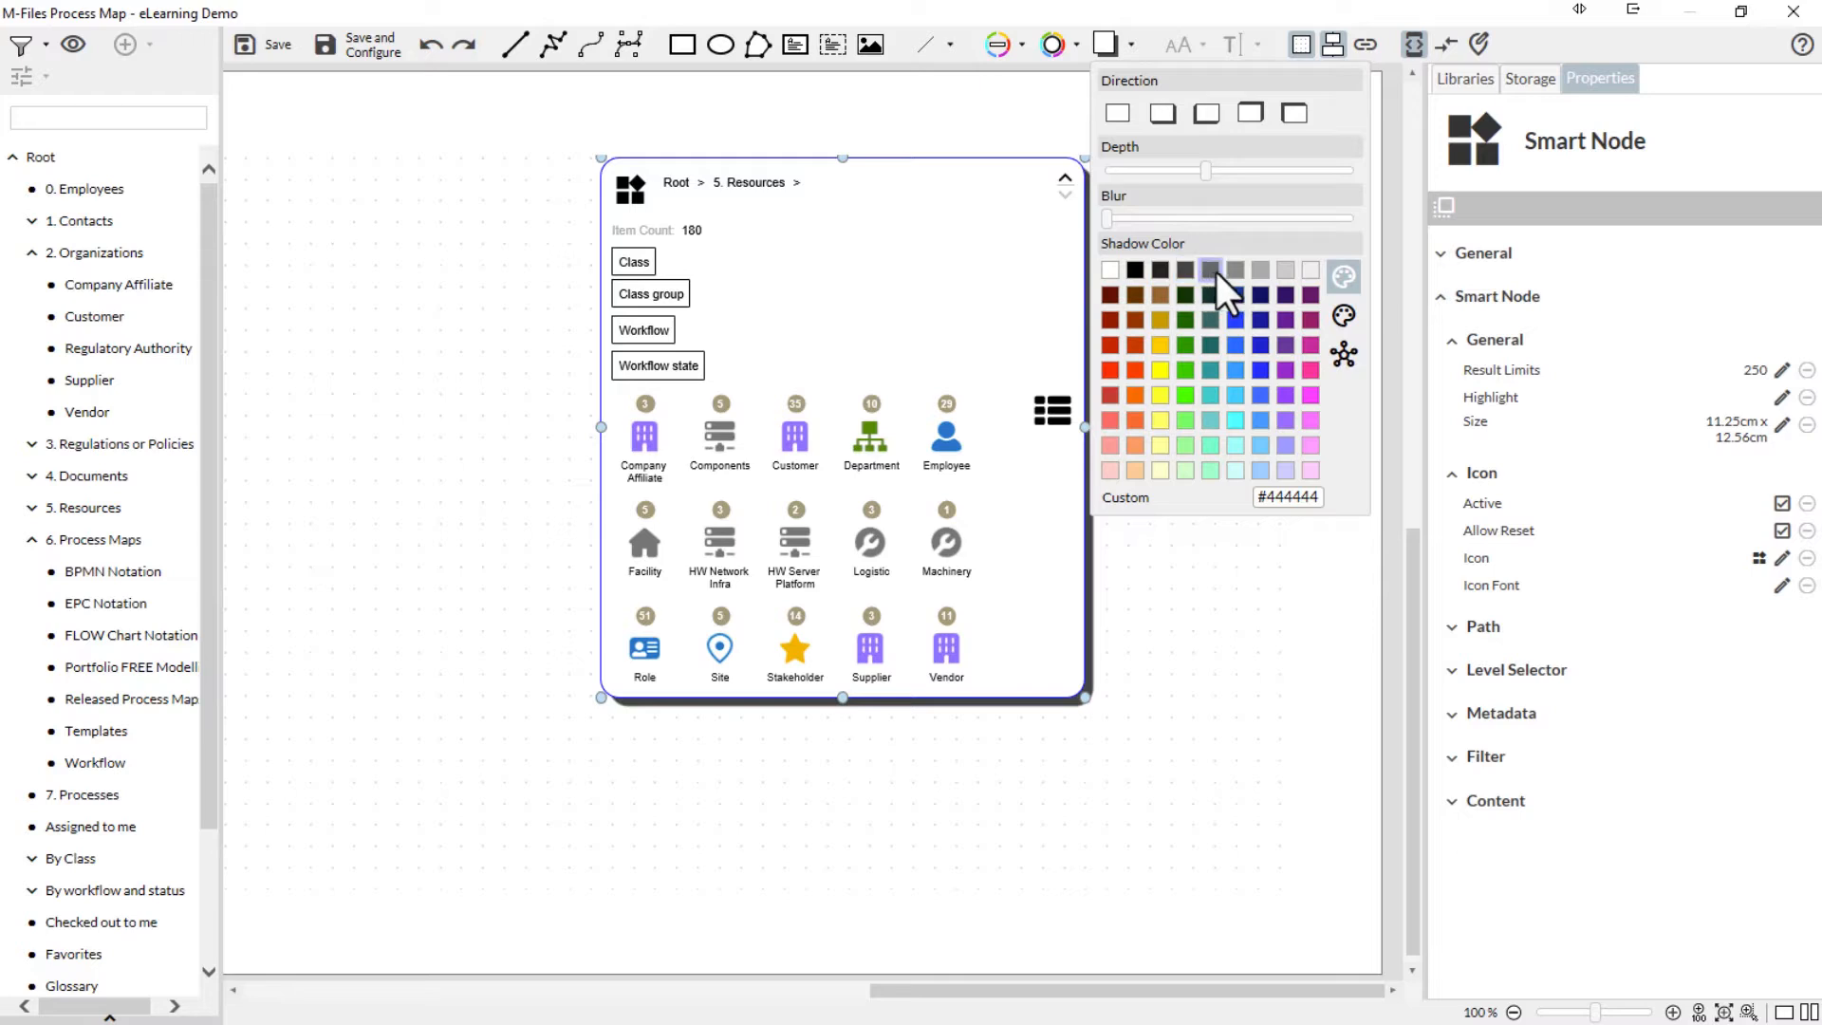
click(1233, 272)
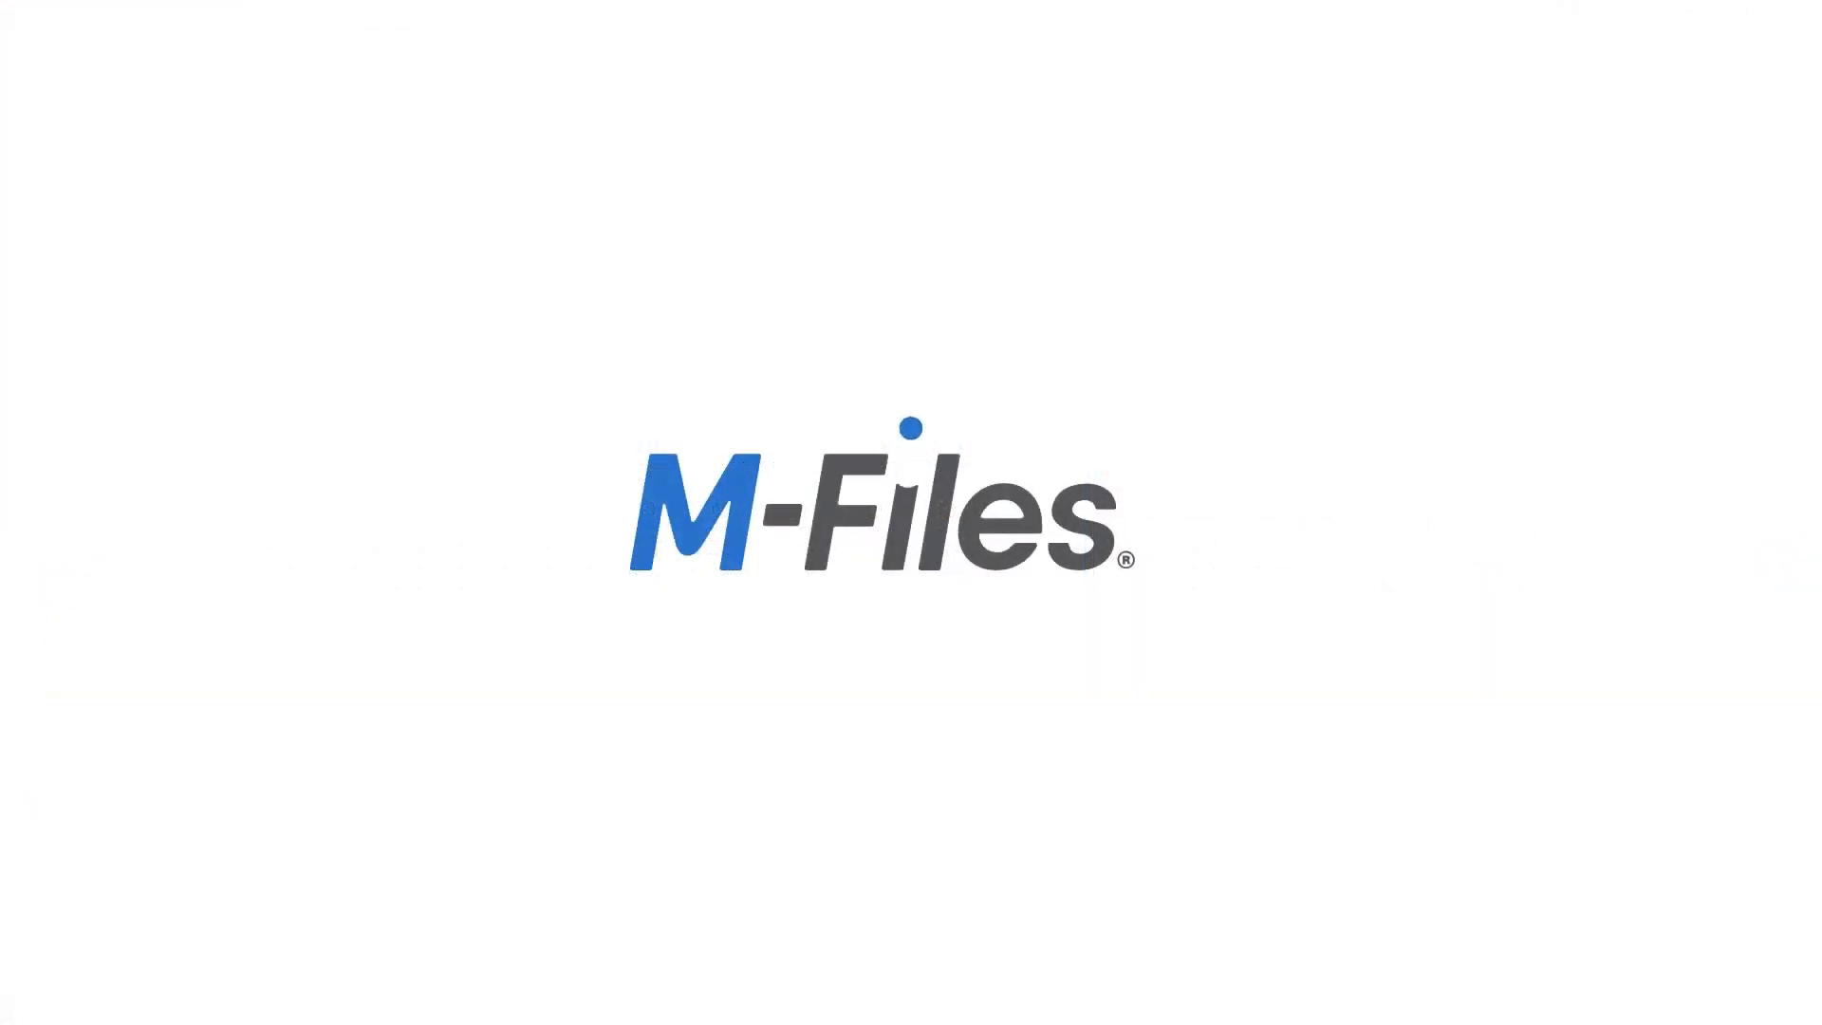